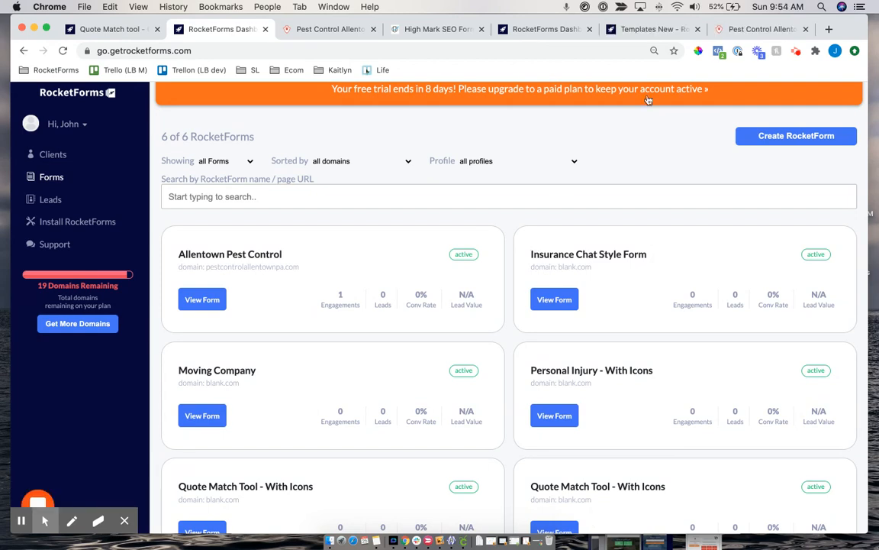
Step: Show the Pest Control Allentown landing page and examine its quote forms, both the main one and the one further down
left_click(736, 29)
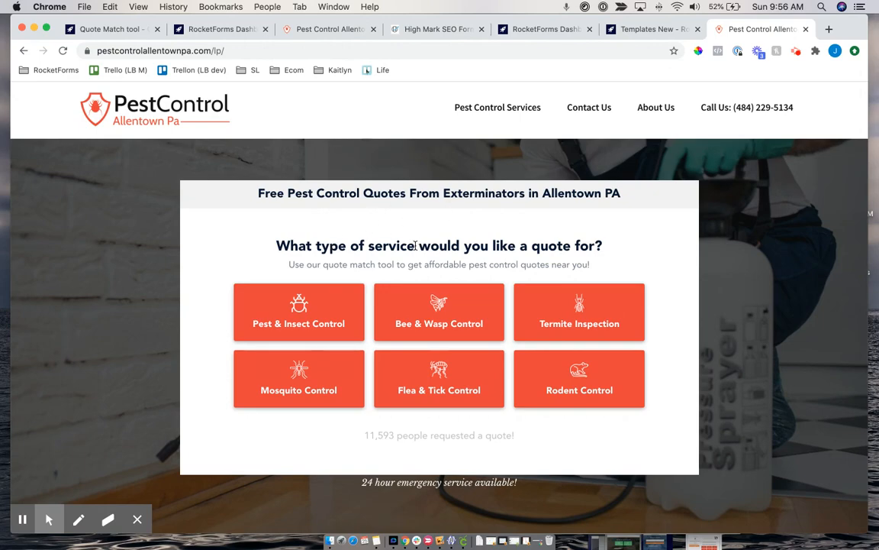
scroll(320, 234, "down", 15)
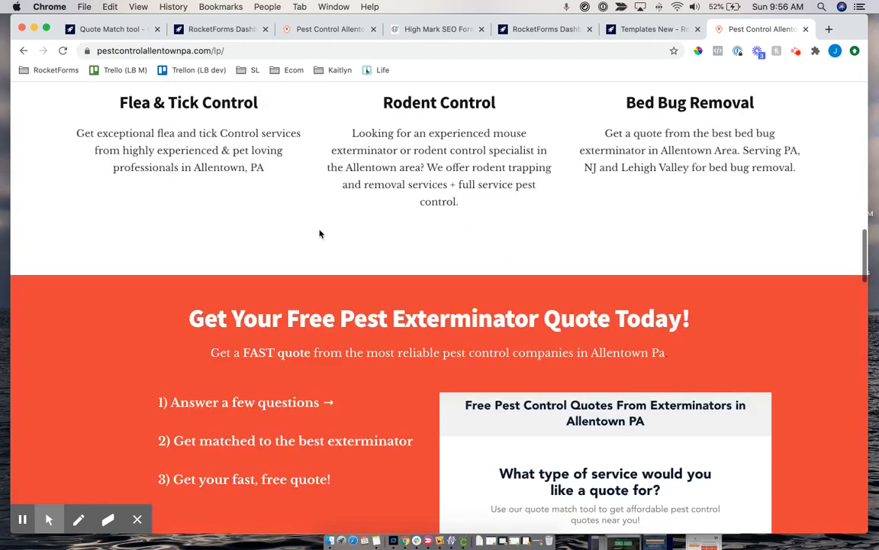
scroll(320, 233, "up", 2)
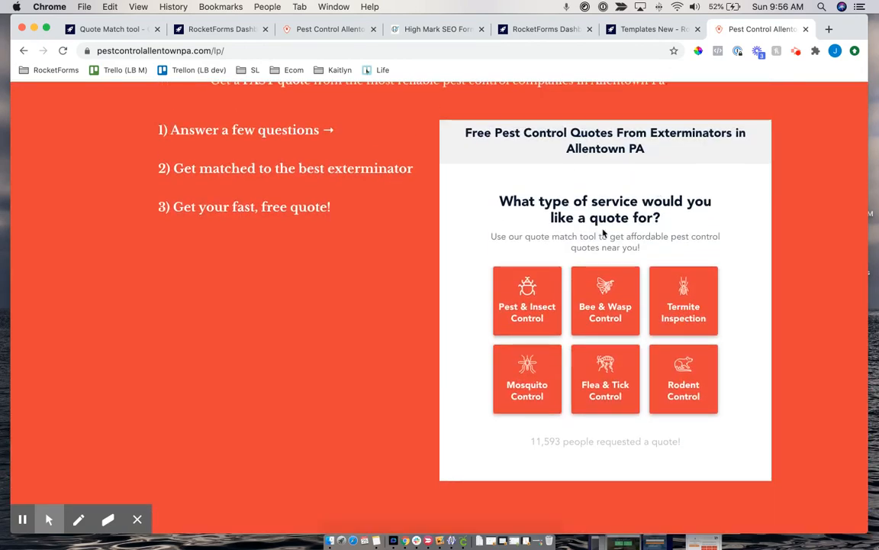
scroll(388, 297, "up", 4)
scroll(387, 298, "up", 10)
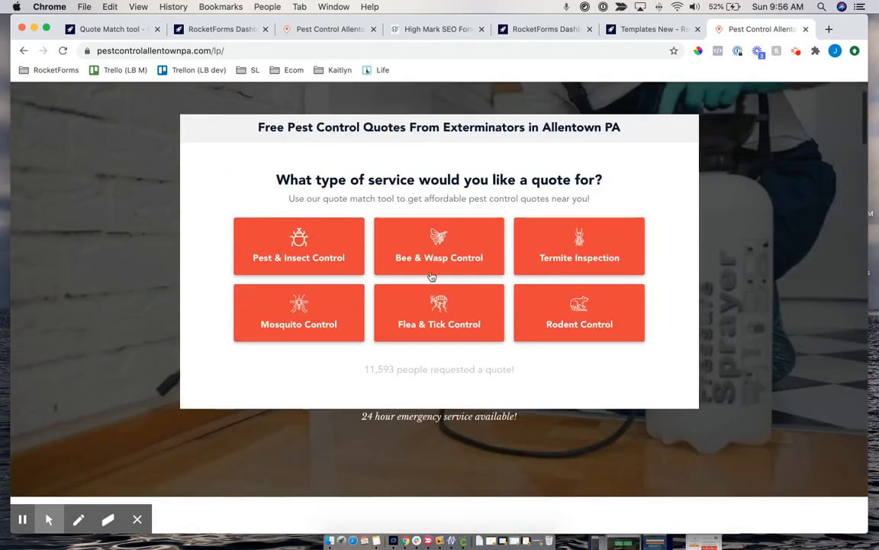
Step: Answer the landing page's quote form with Rodent Control, Business and zip code 19063
left_click(580, 311)
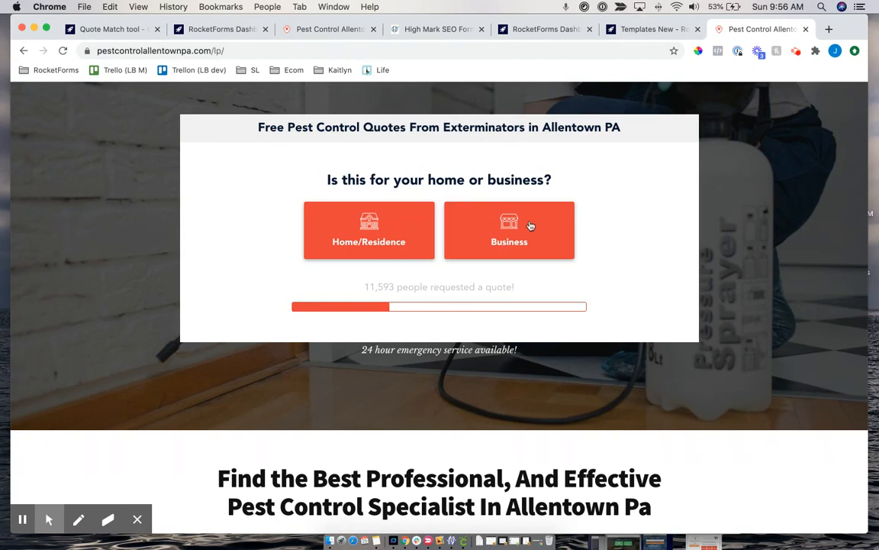
left_click(502, 230)
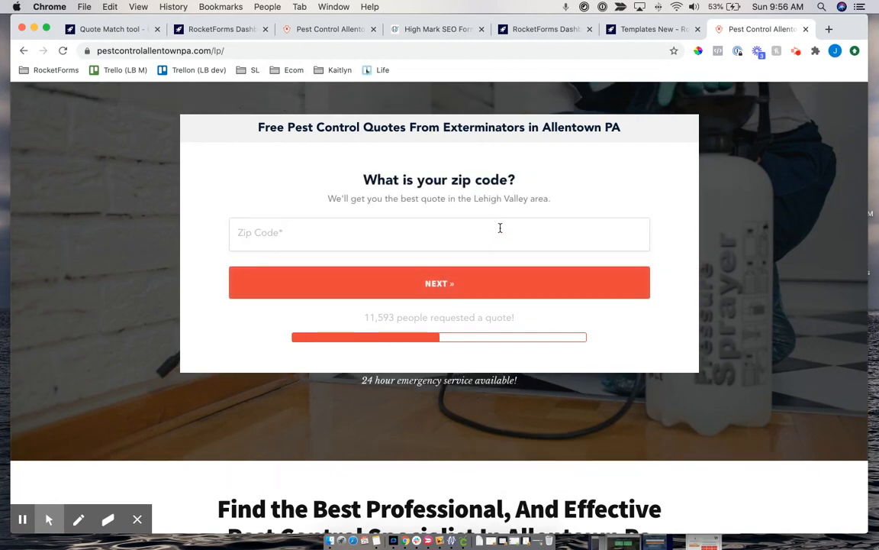
left_click(378, 222)
type("19063")
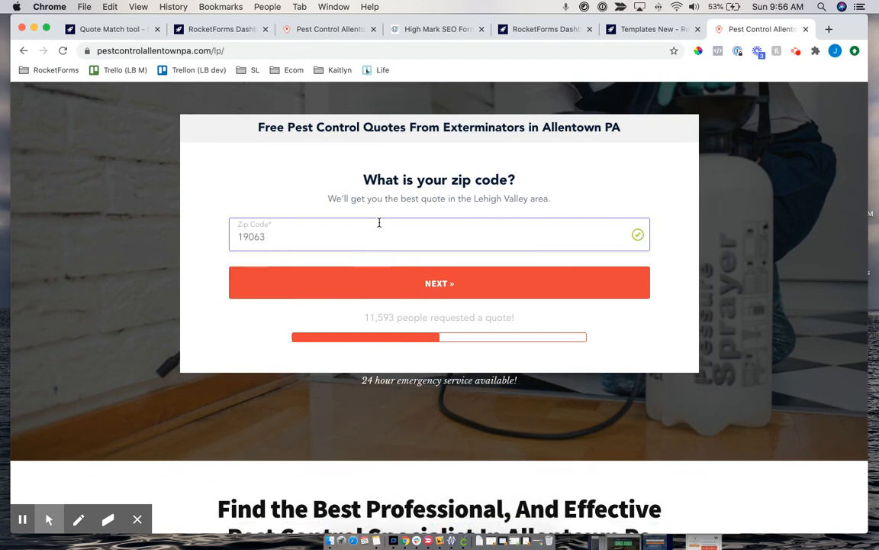
key("Return")
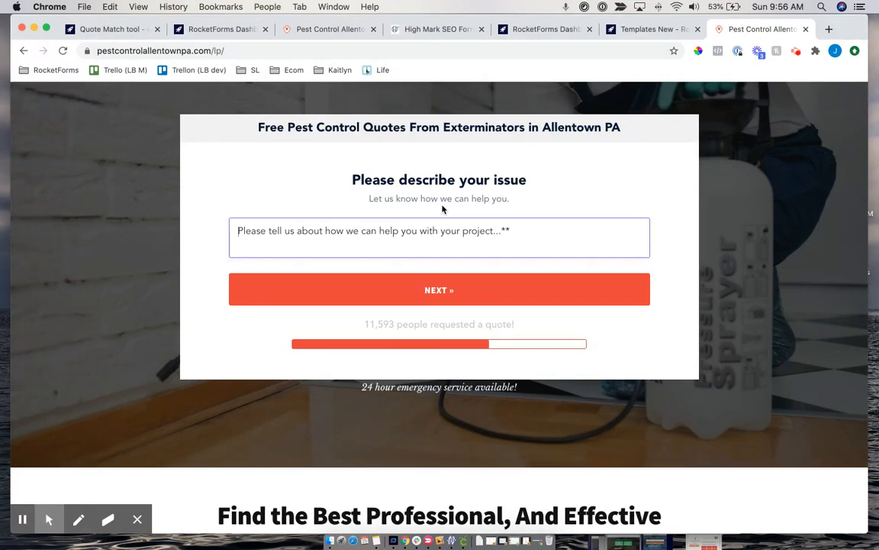
Step: Describe the issue as "I. have a mouse in my kitchen" and continue to the contact details
type("I. have a")
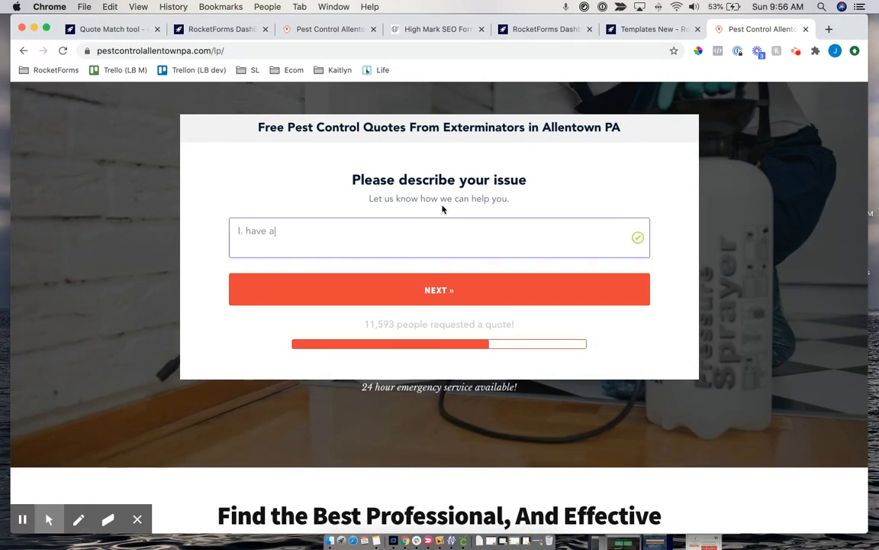
type(" mouse in my kitchen")
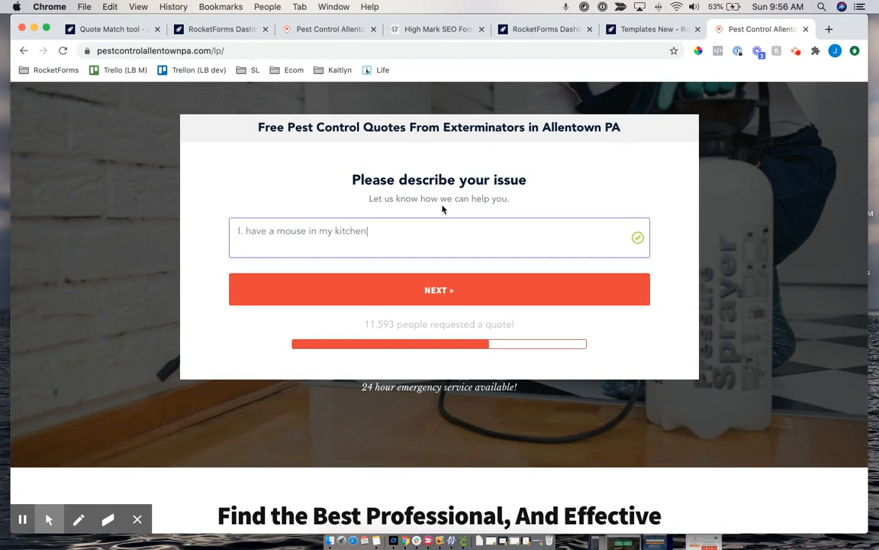
key("Return")
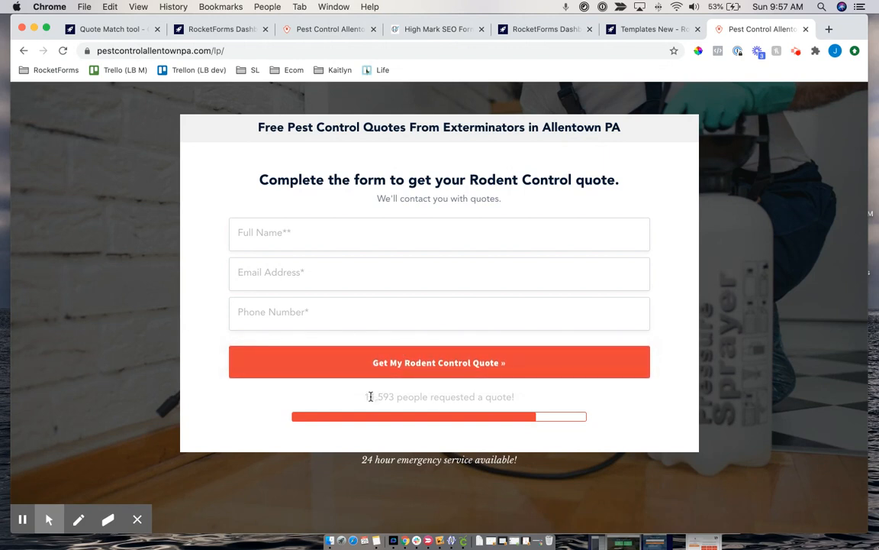
Step: Highlight the line below the contact form about people who requested a quote, and clear the selection
left_click_drag(364, 397, 456, 397)
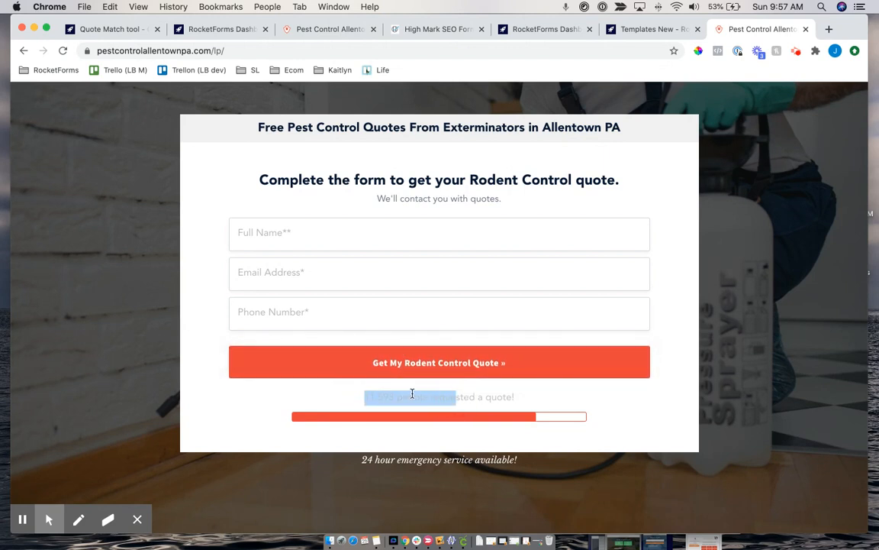
triple_click(367, 396)
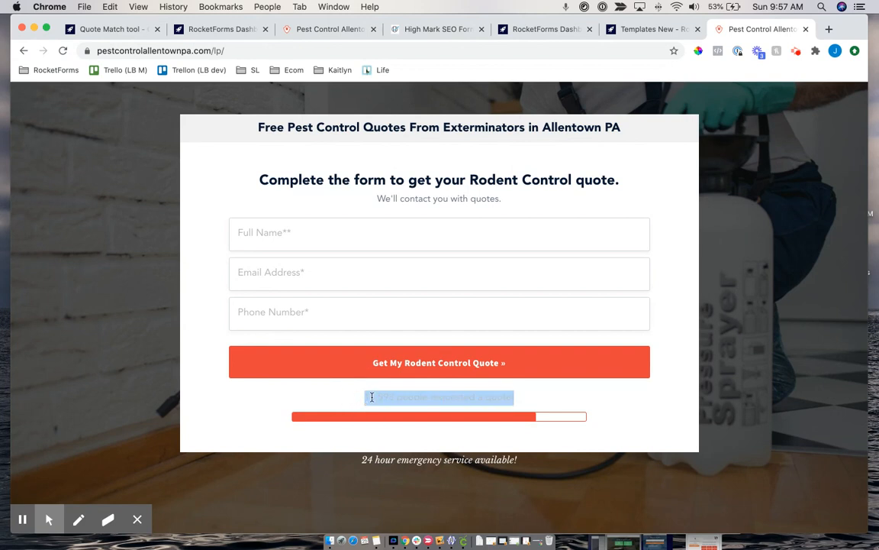
left_click(372, 397)
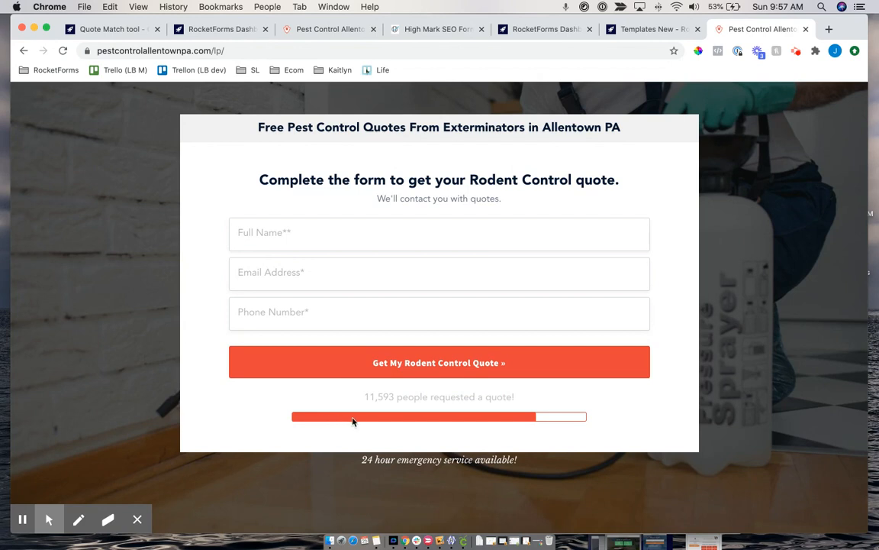
Step: Open the pest control site's homepage and look over its hero section and quote call to action
scroll(357, 261, "up", 3)
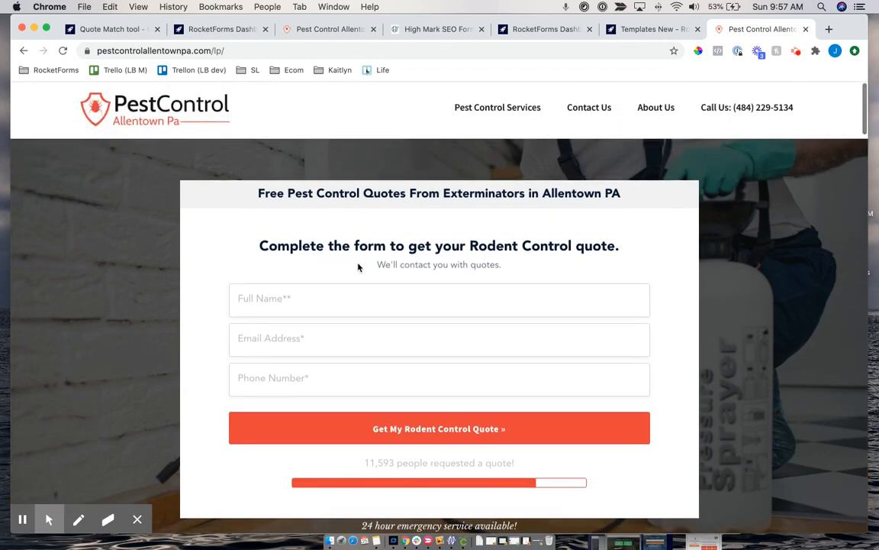
left_click(163, 115)
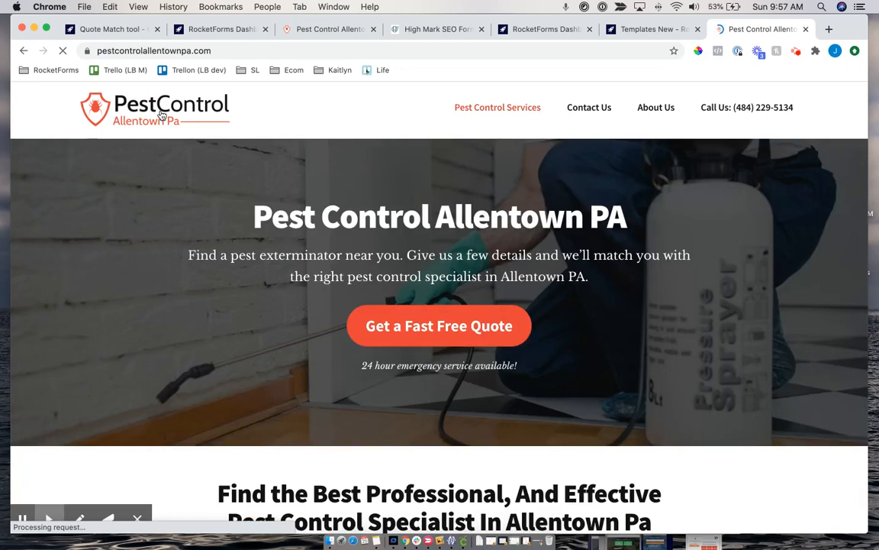
scroll(317, 247, "down", 3)
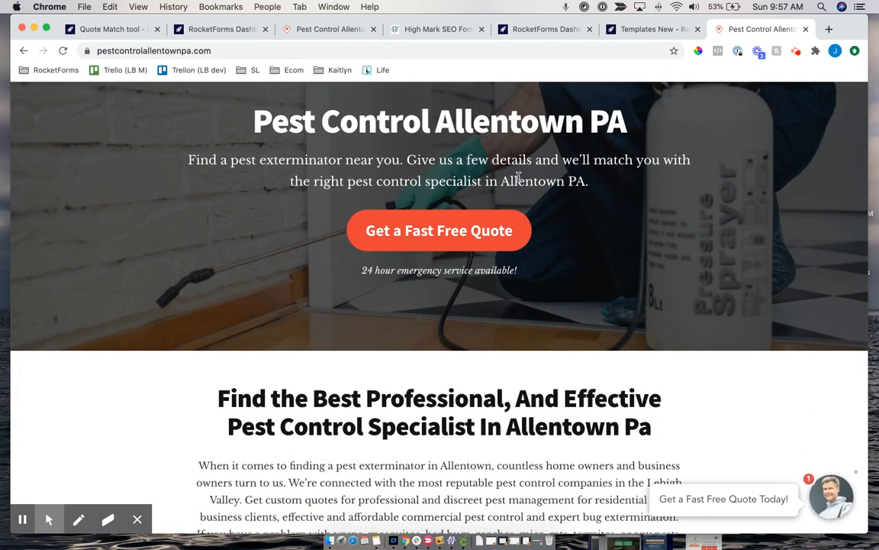
scroll(518, 177, "down", 1)
scroll(482, 264, "up", 3)
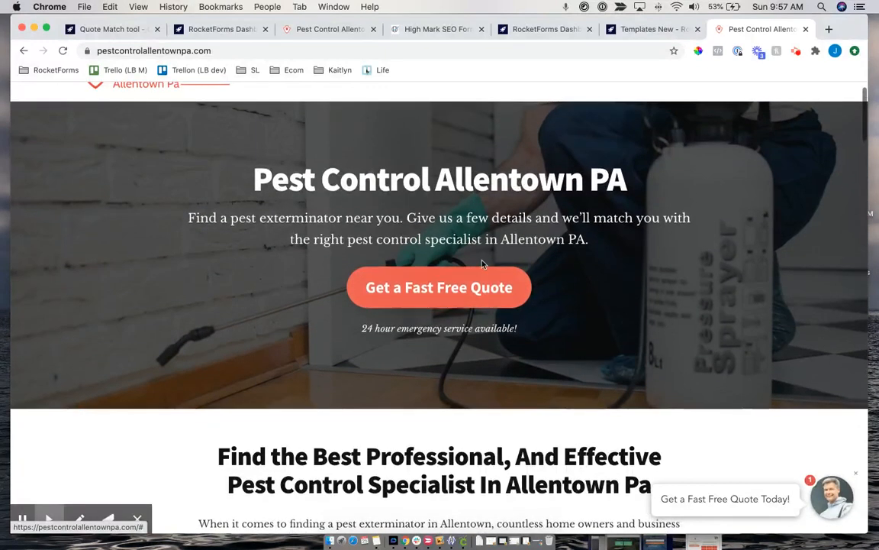
Step: Preview the Get a Fast Free Quote popup by choosing Termite Inspection and Business, and close it at the zip code question
left_click(451, 296)
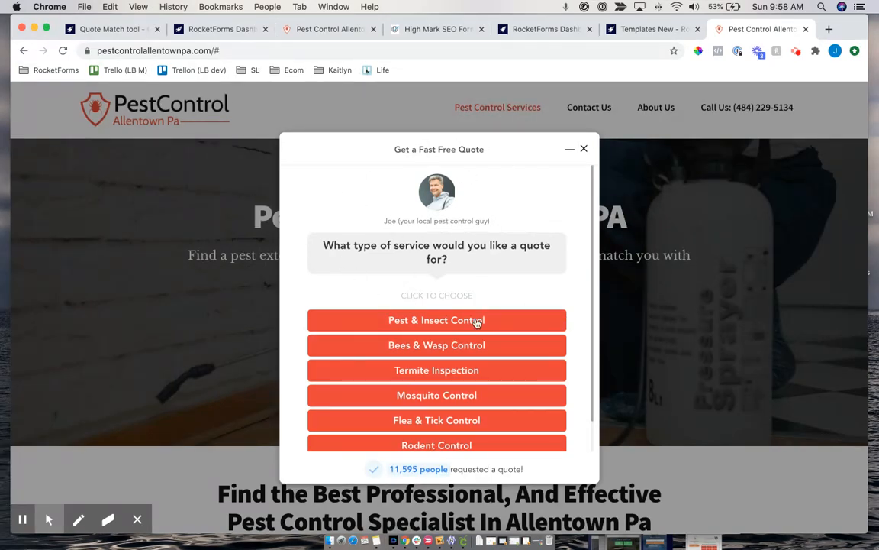
scroll(475, 323, "down", 1)
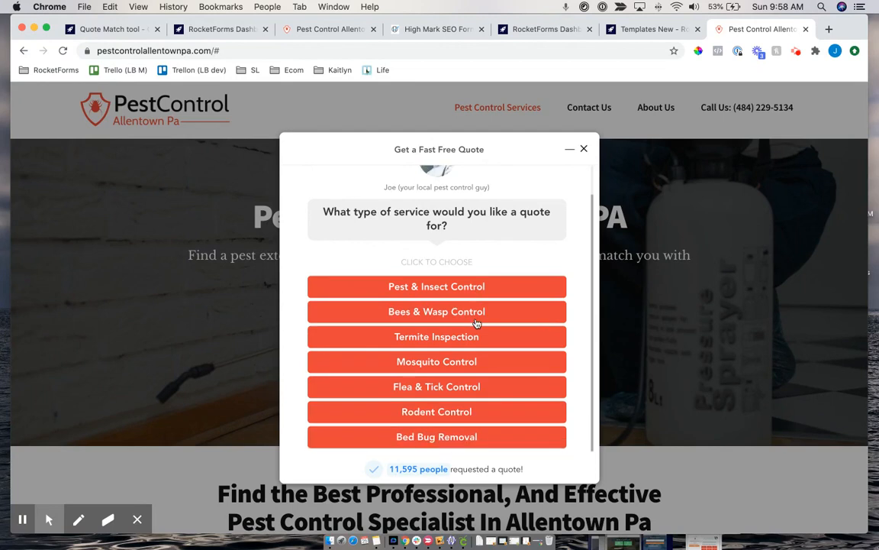
scroll(476, 323, "up", 1)
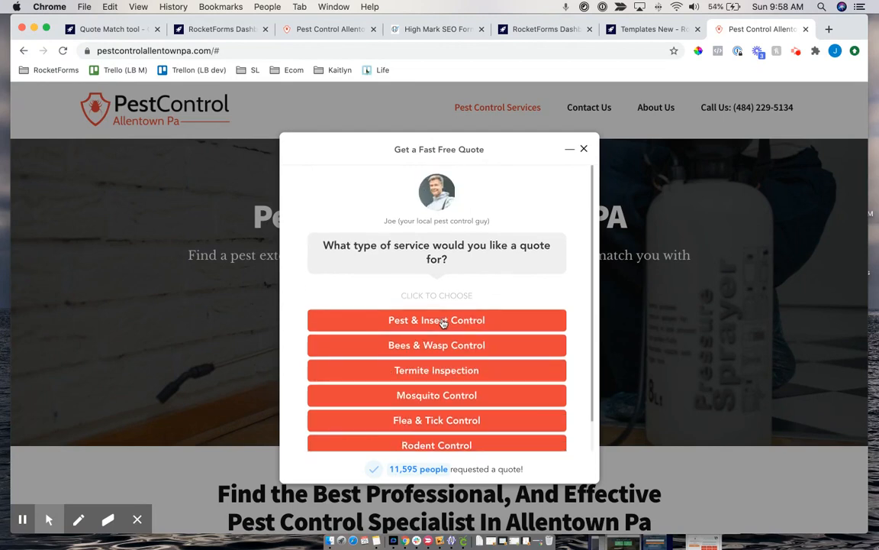
scroll(442, 320, "down", 1)
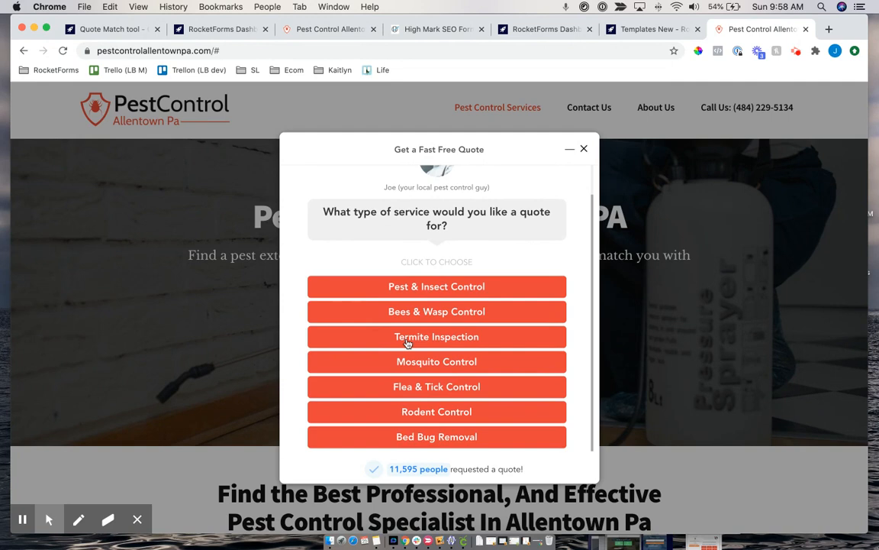
left_click(407, 341)
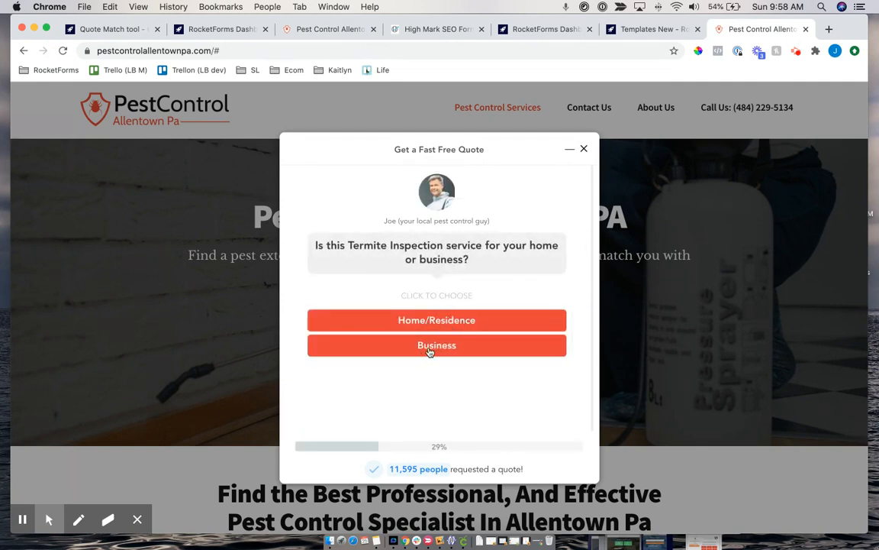
left_click(429, 348)
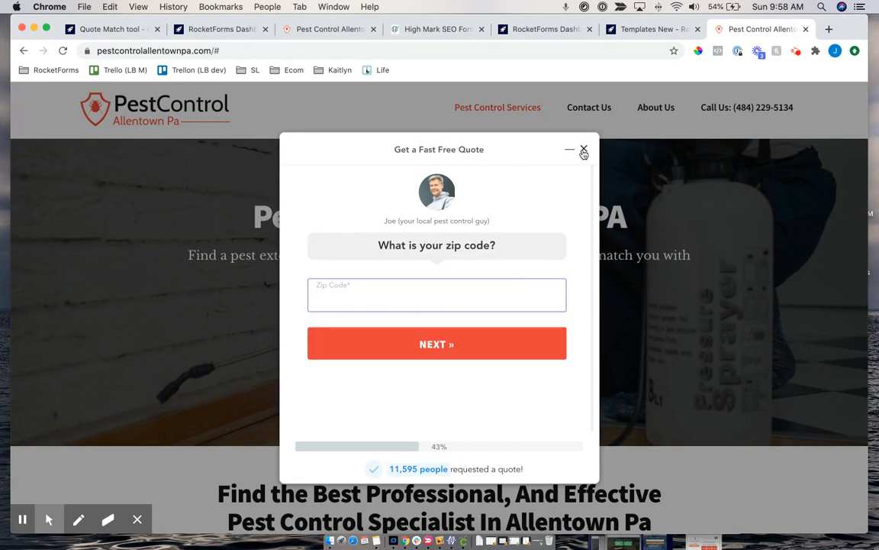
left_click(584, 150)
Step: Reload the homepage and preview the quote form that the floating "Get a Fast Free Quote Today!" bubble opens
left_click(60, 52)
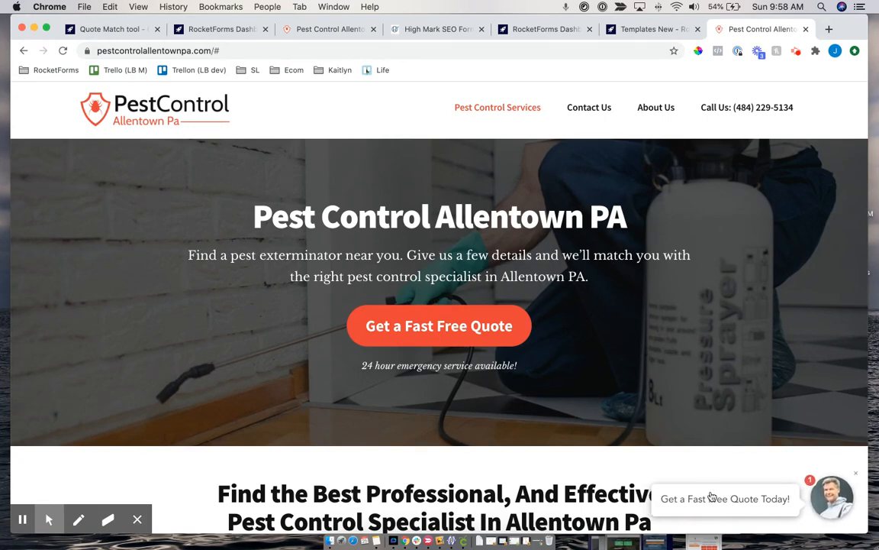
scroll(711, 497, "down", 3)
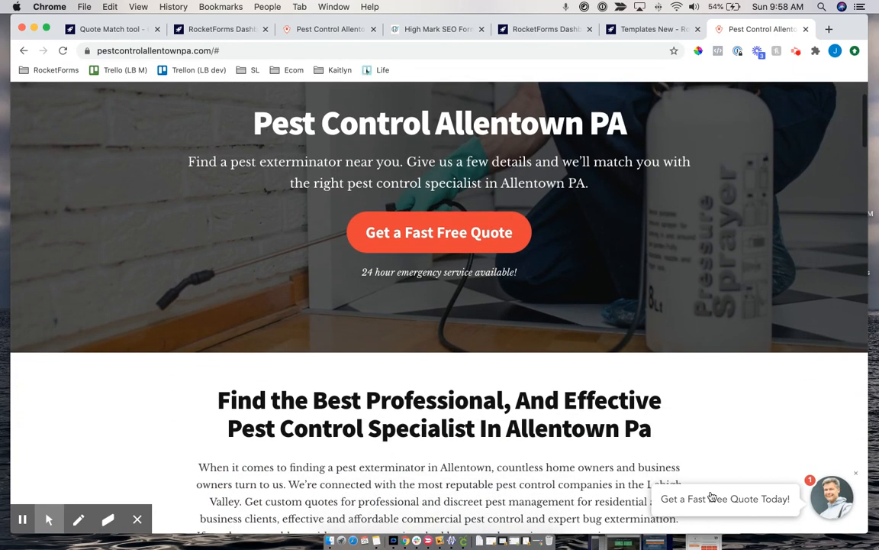
scroll(711, 497, "up", 2)
scroll(712, 497, "down", 3)
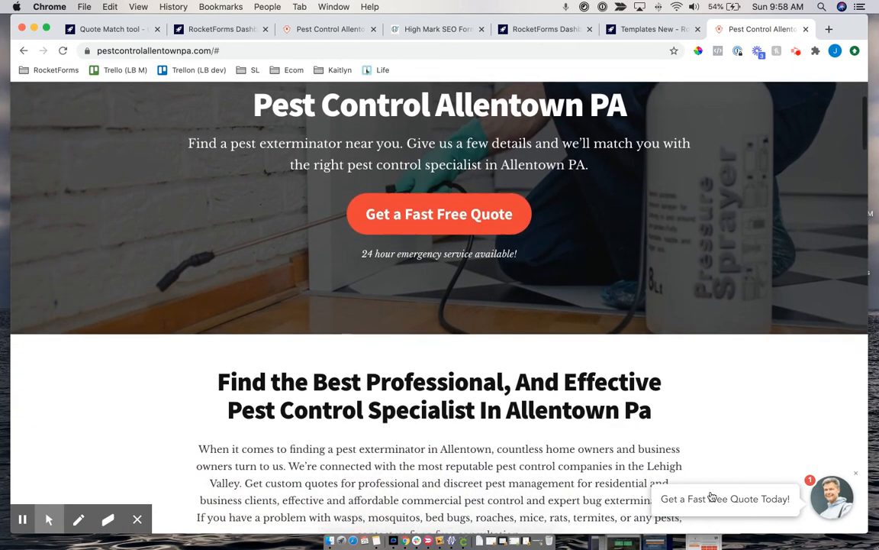
scroll(712, 497, "down", 6)
scroll(711, 497, "down", 3)
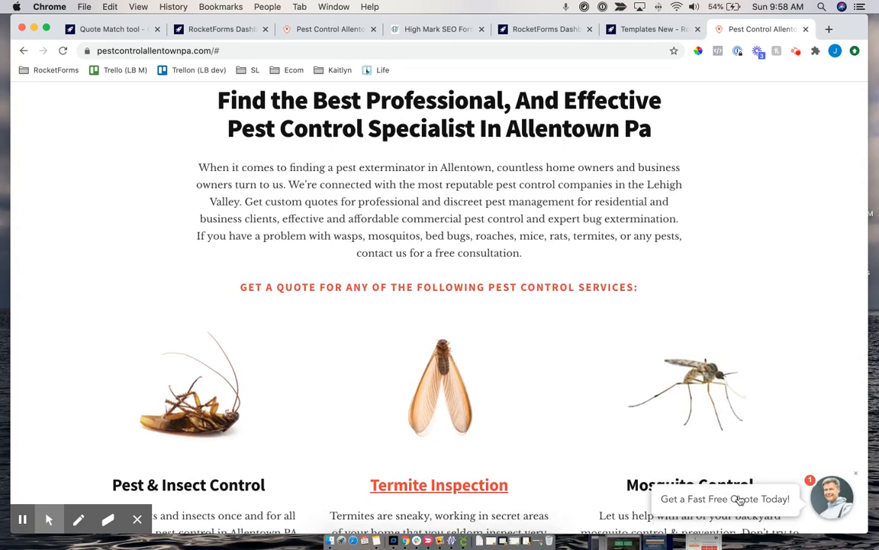
left_click(719, 505)
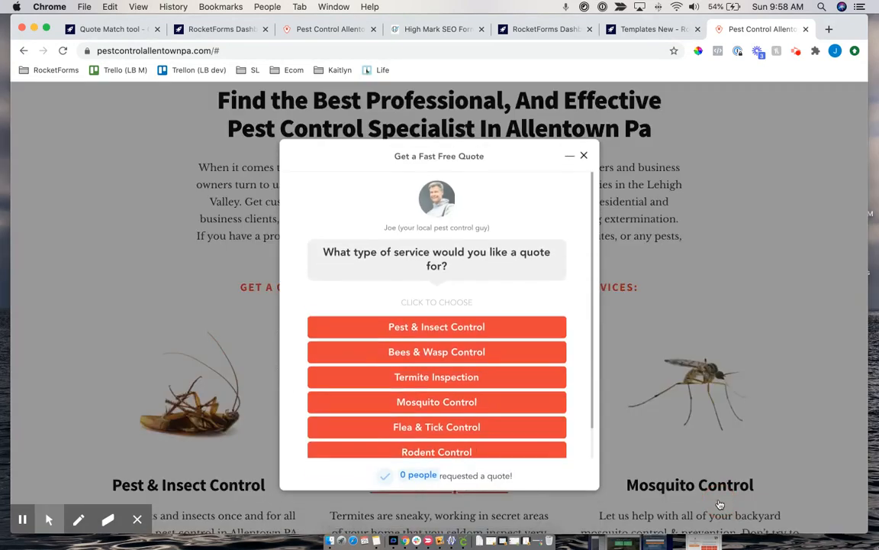
left_click(585, 150)
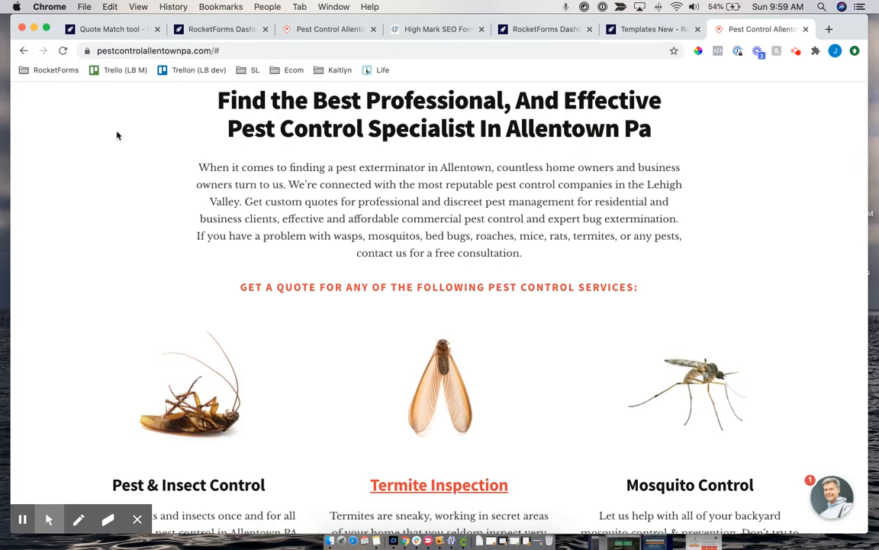
Step: Look over the service information below the quote form on the pest control landing page
scroll(367, 183, "down", 10)
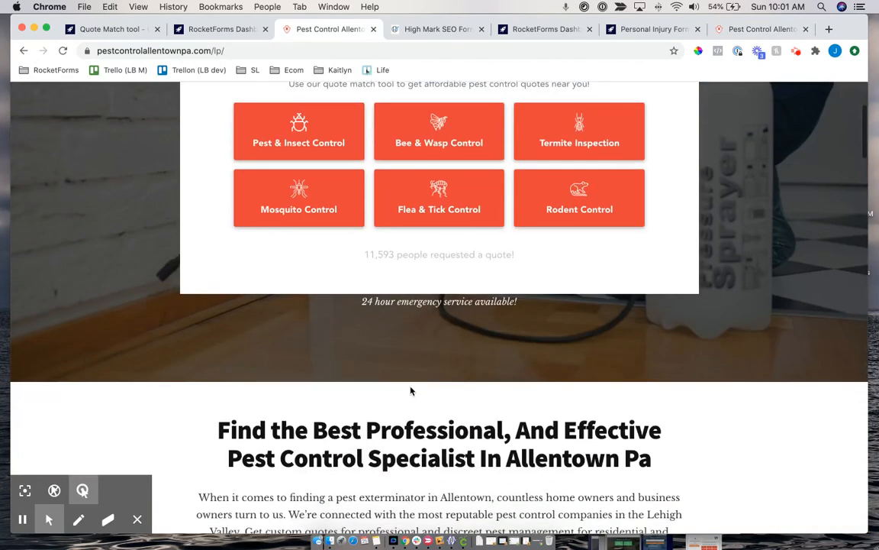
scroll(410, 390, "down", 5)
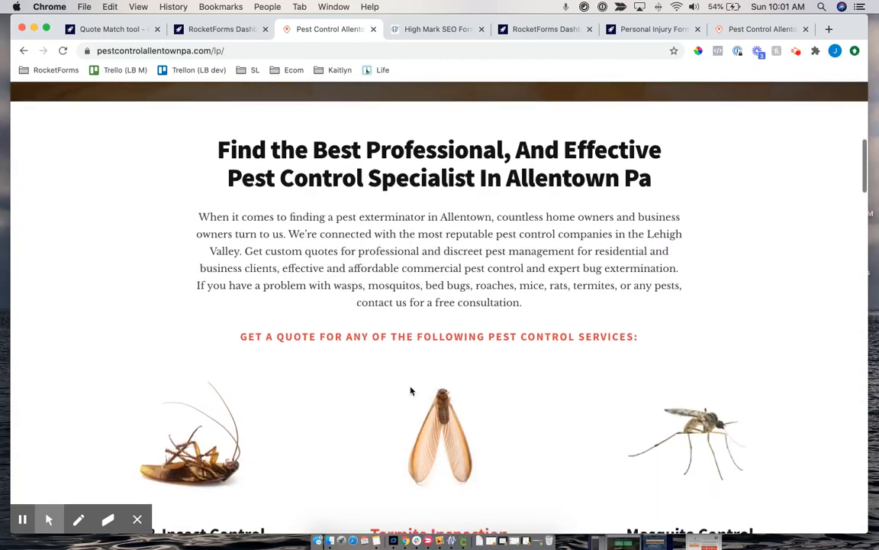
Step: Close the Free Case Evaluation popup on the Personal Injury Form page and open the RocketForms website's template gallery
left_click(519, 27)
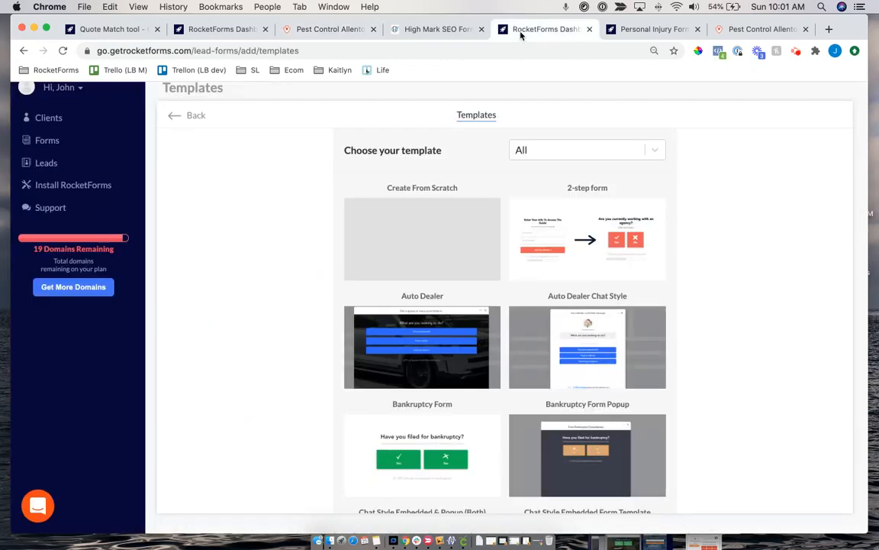
left_click(640, 28)
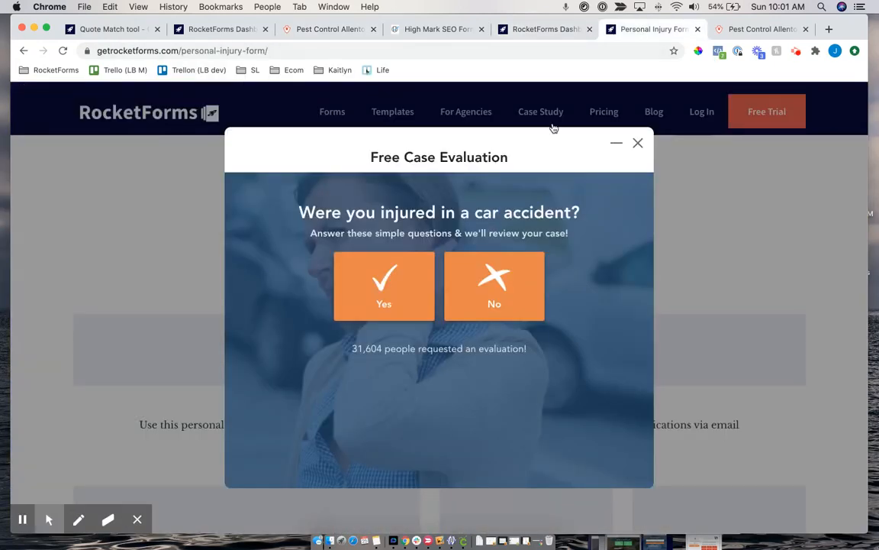
left_click(637, 143)
left_click(403, 122)
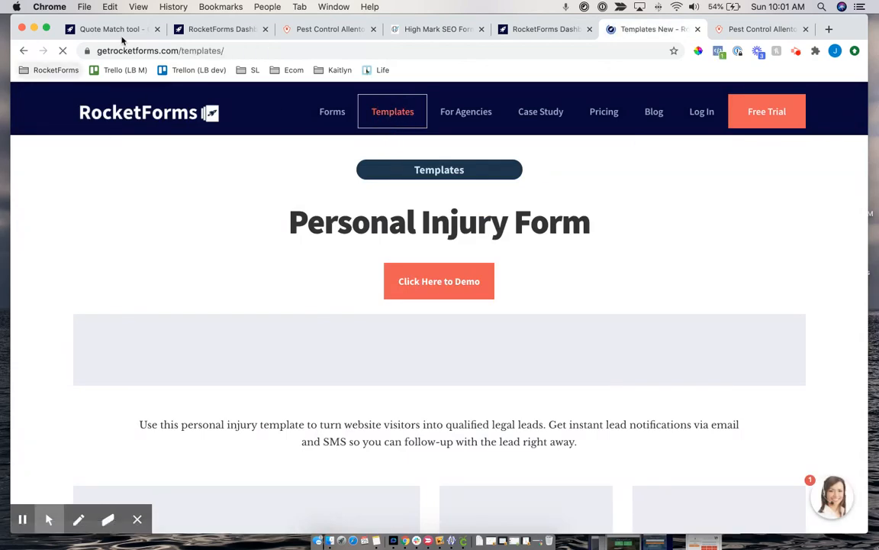
Step: Browse the featured templates and open the demo popup of the Moving Service template
scroll(382, 336, "down", 2)
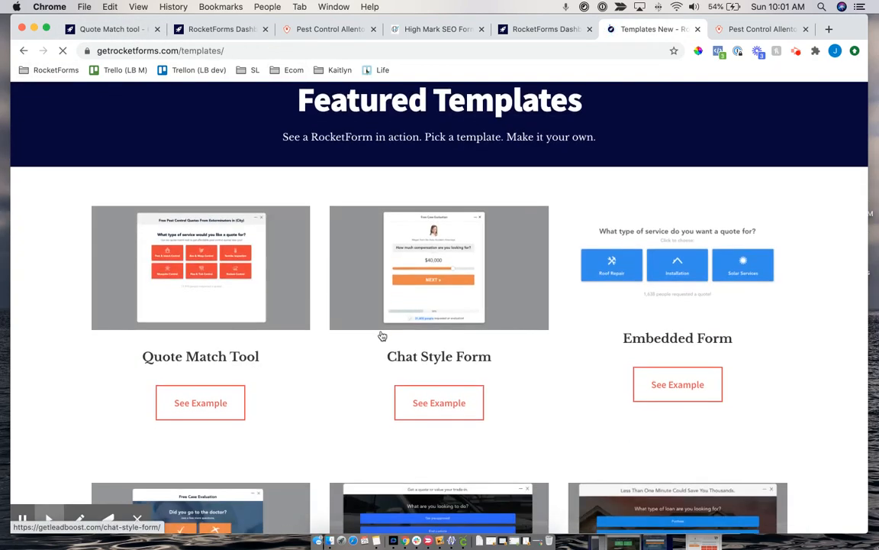
scroll(382, 335, "down", 6)
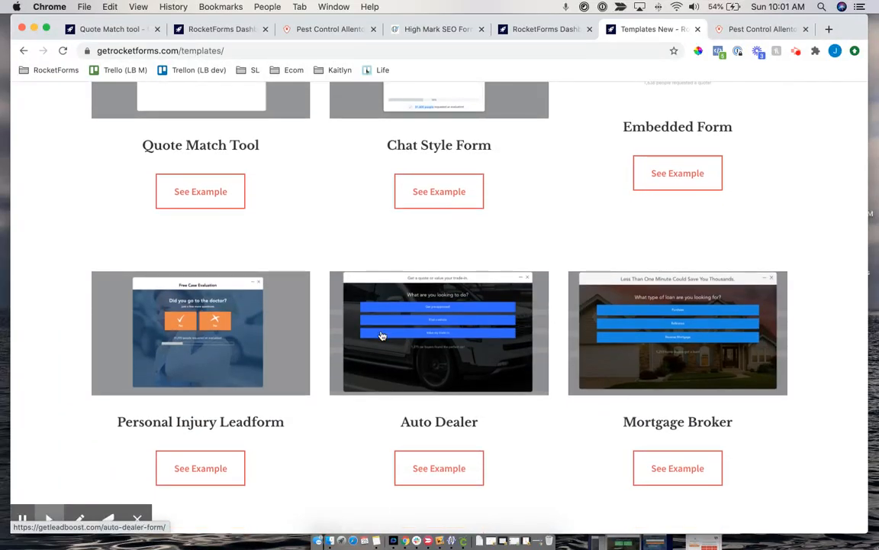
scroll(351, 374, "down", 8)
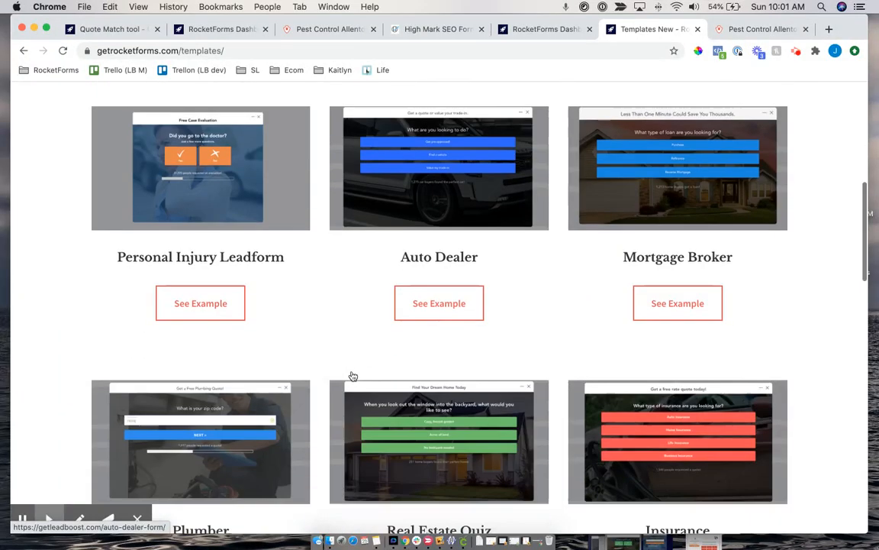
scroll(353, 376, "down", 6)
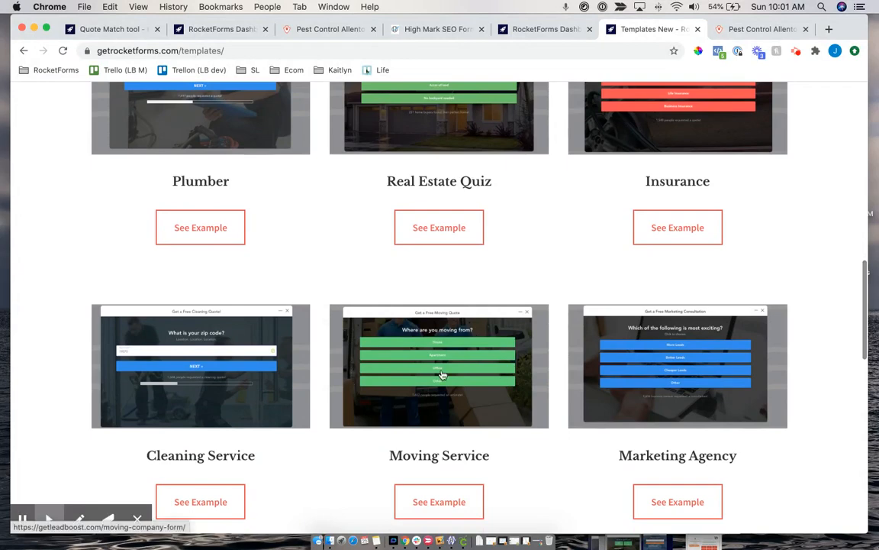
left_click(441, 374)
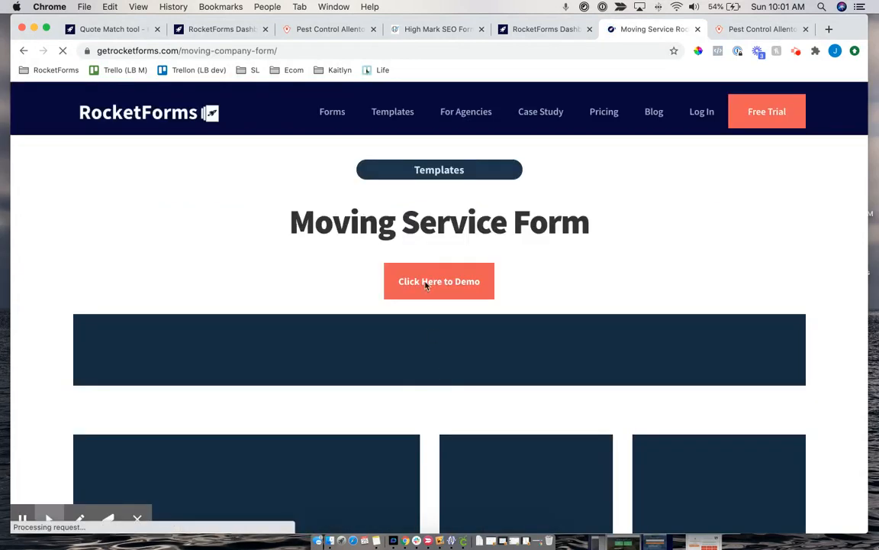
left_click(427, 284)
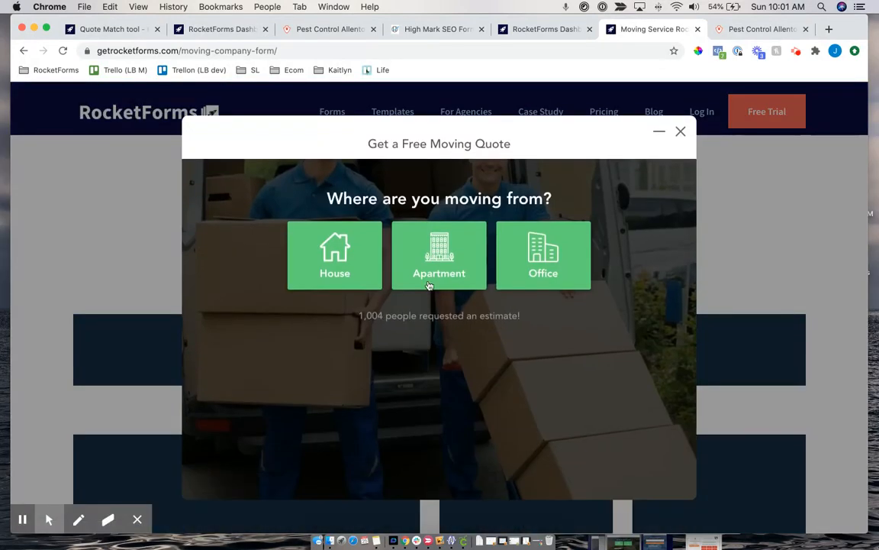
Step: Preview the Get a Free Moving Quote popup by choosing House and 3 Rooms, and close it at the moving distance question
left_click(350, 261)
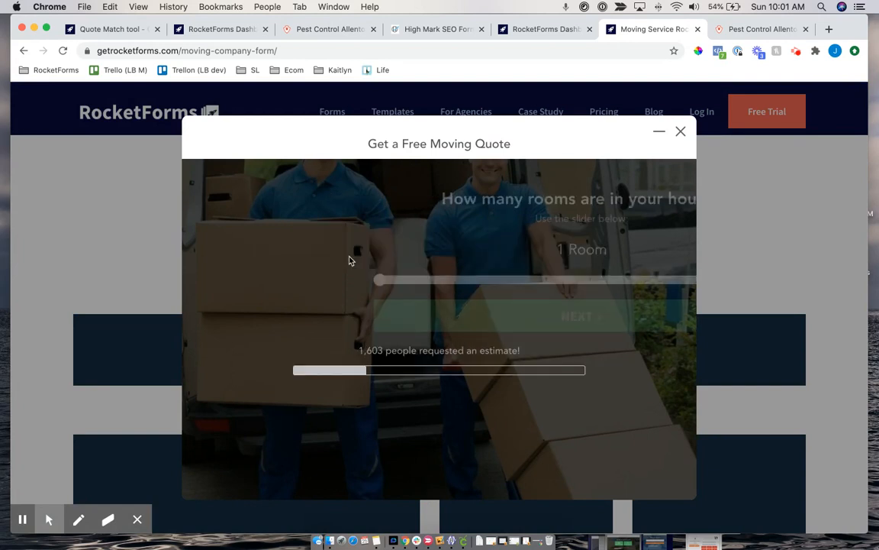
left_click(336, 280)
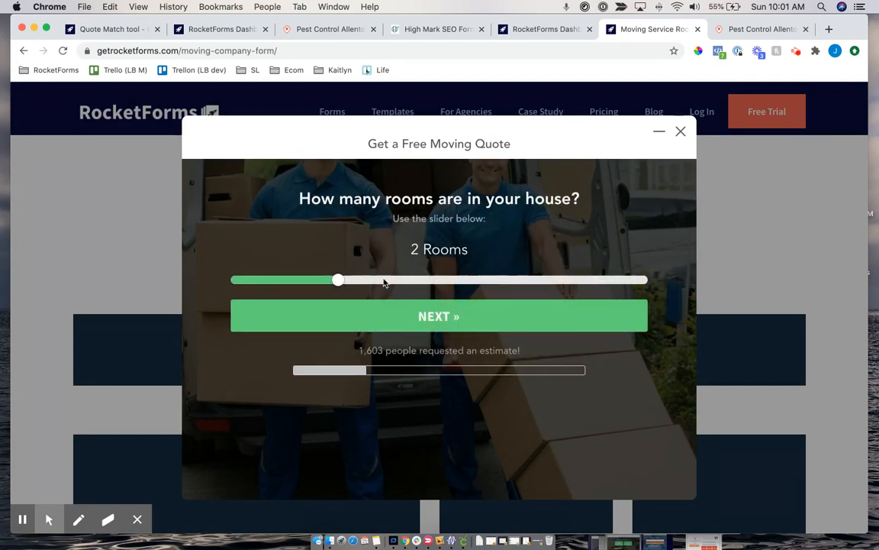
left_click(456, 280)
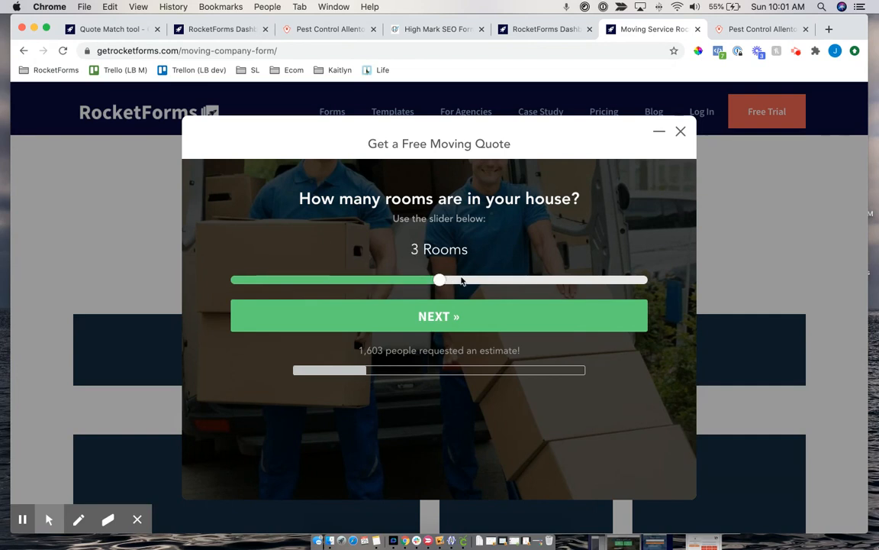
left_click(506, 314)
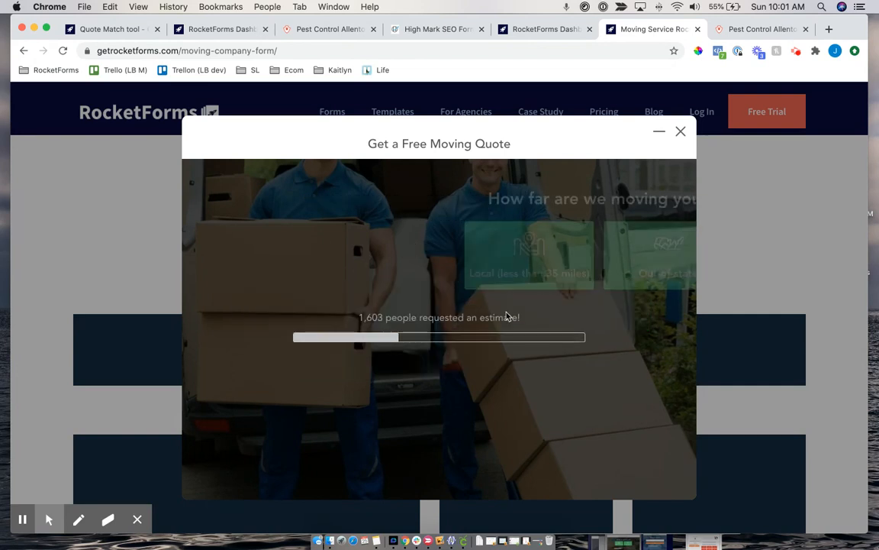
left_click(681, 134)
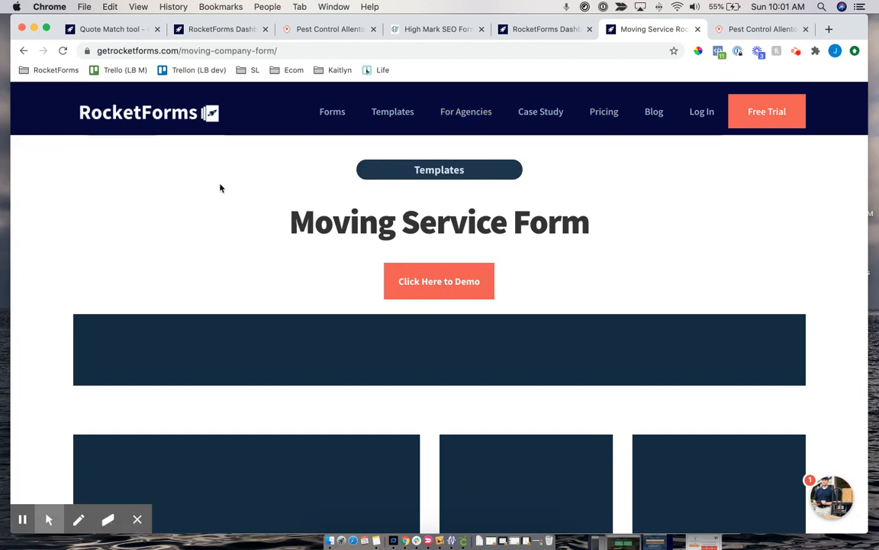
left_click(21, 520)
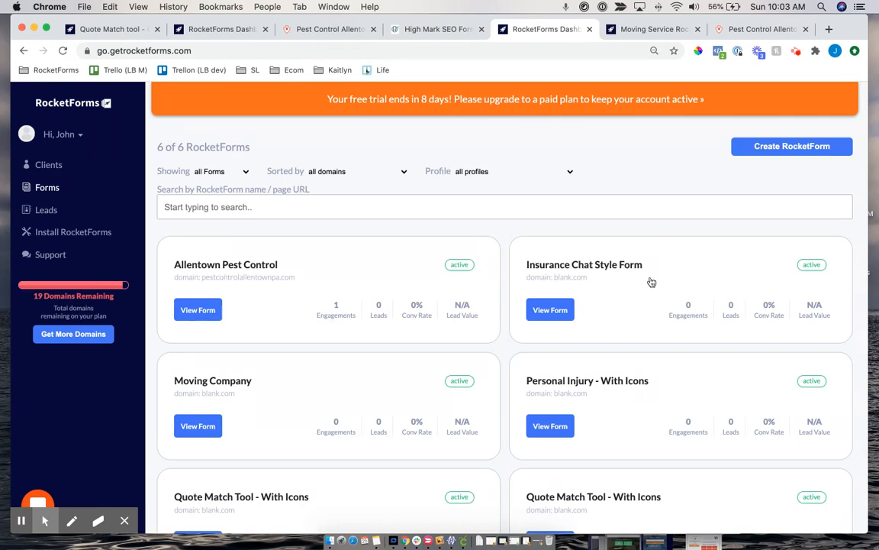
Step: Look over the existing RocketForms on the dashboard, including their domains, engagement, lead and conversion figures, and the remaining domains
scroll(438, 348, "down", 2)
scroll(438, 347, "up", 1)
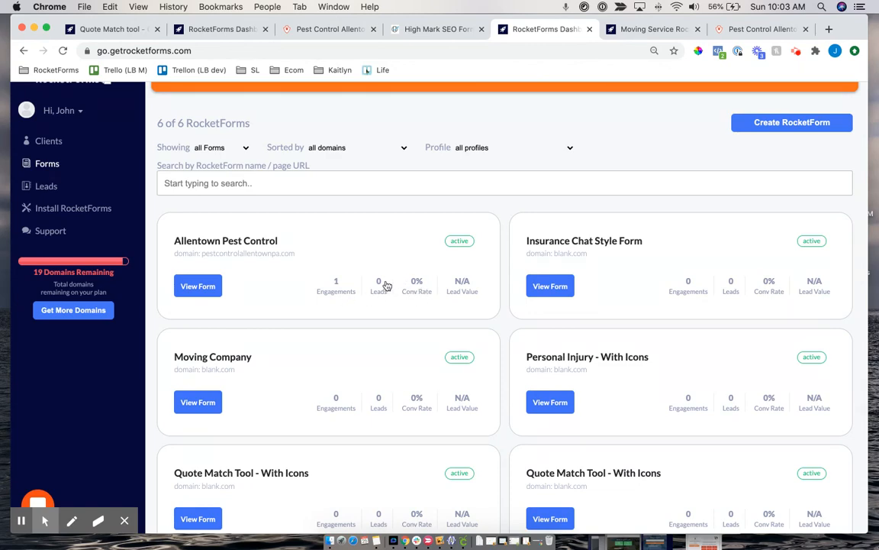
scroll(341, 280, "down", 1)
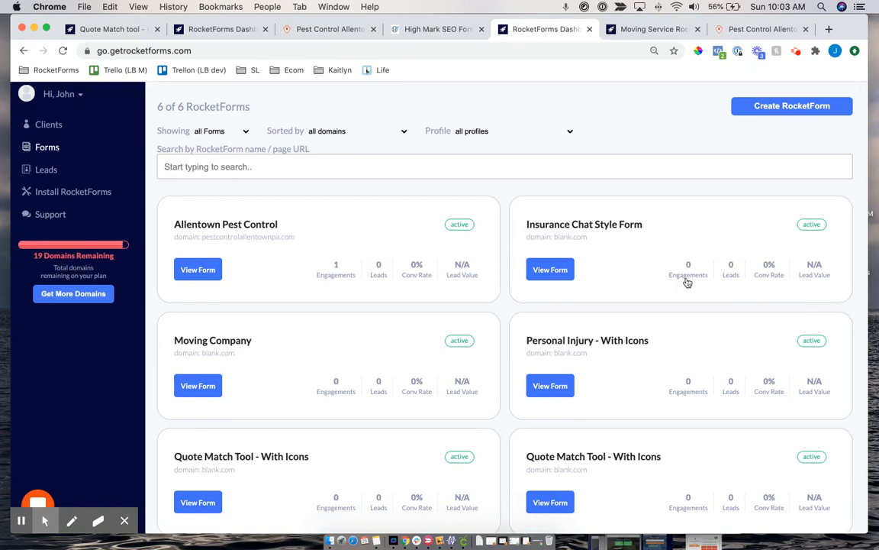
scroll(657, 379, "down", 3)
scroll(652, 405, "up", 5)
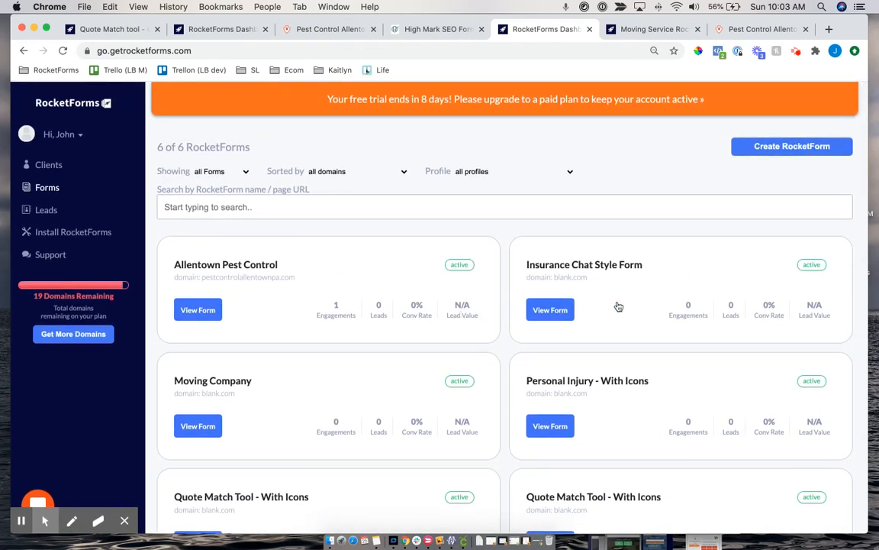
scroll(618, 306, "down", 3)
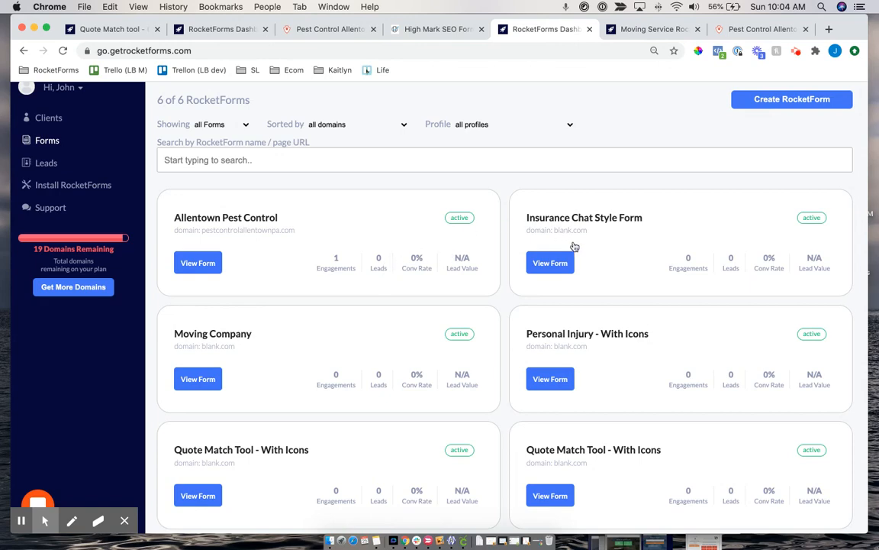
scroll(578, 249, "down", 2)
scroll(279, 286, "up", 3)
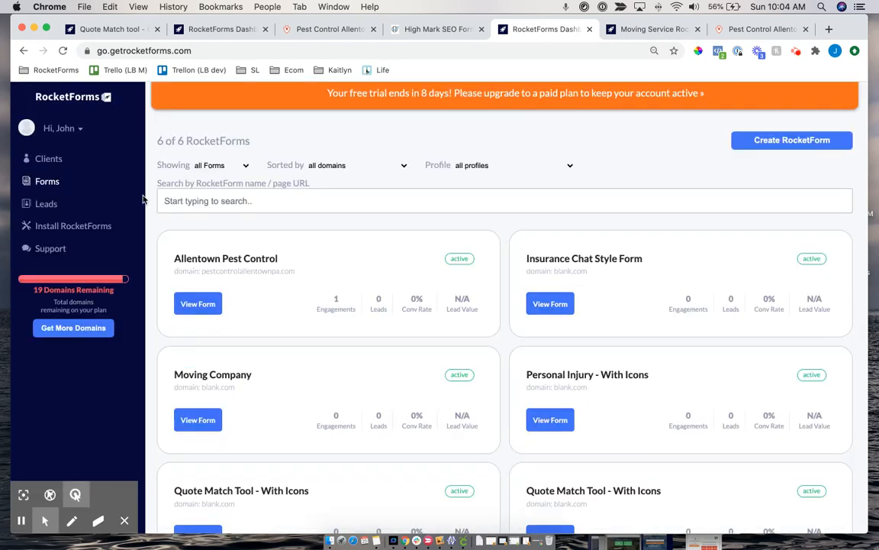
scroll(85, 284, "down", 2)
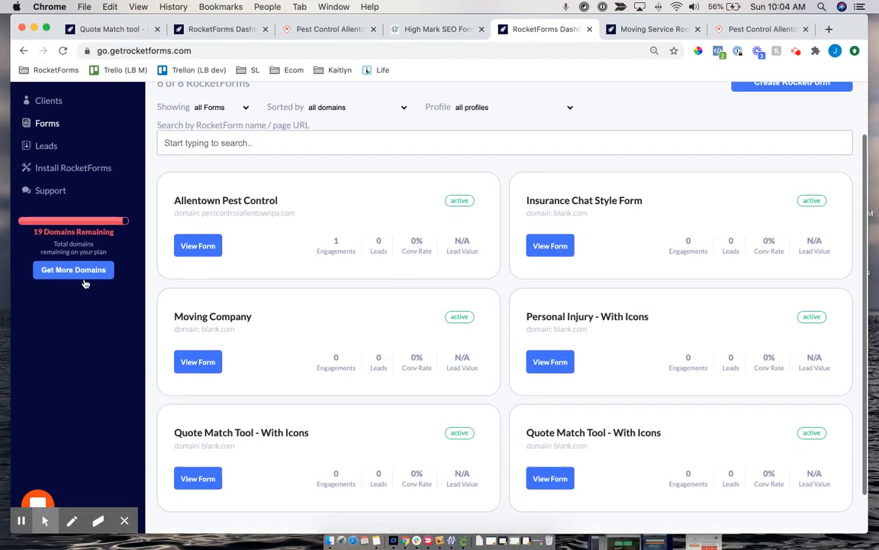
scroll(69, 321, "up", 2)
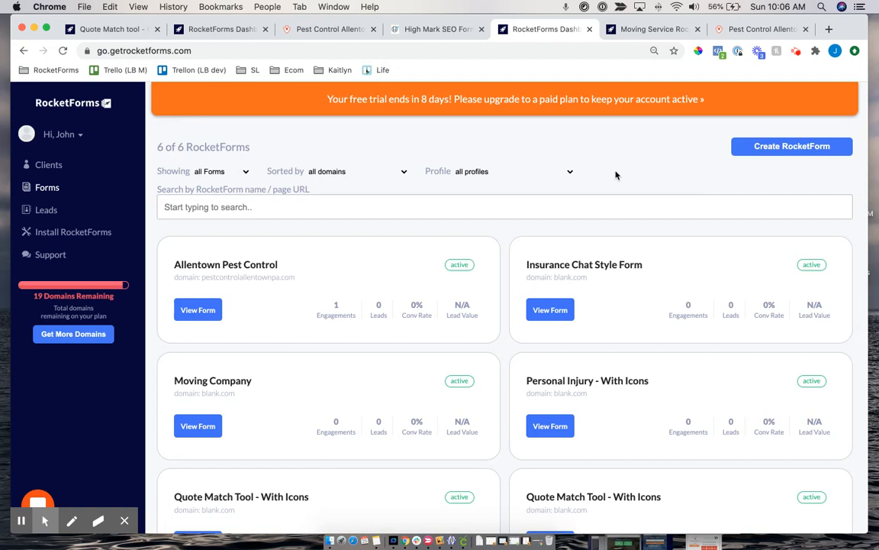
Step: Start creating a RocketForm and review the available template categories, leaving the template filter on All
left_click(777, 153)
mouse_move(386, 276)
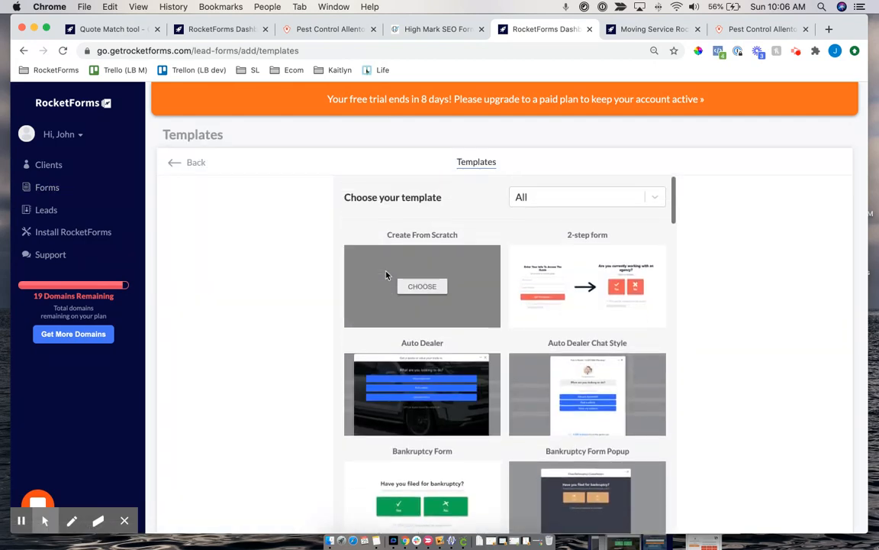
left_click(555, 198)
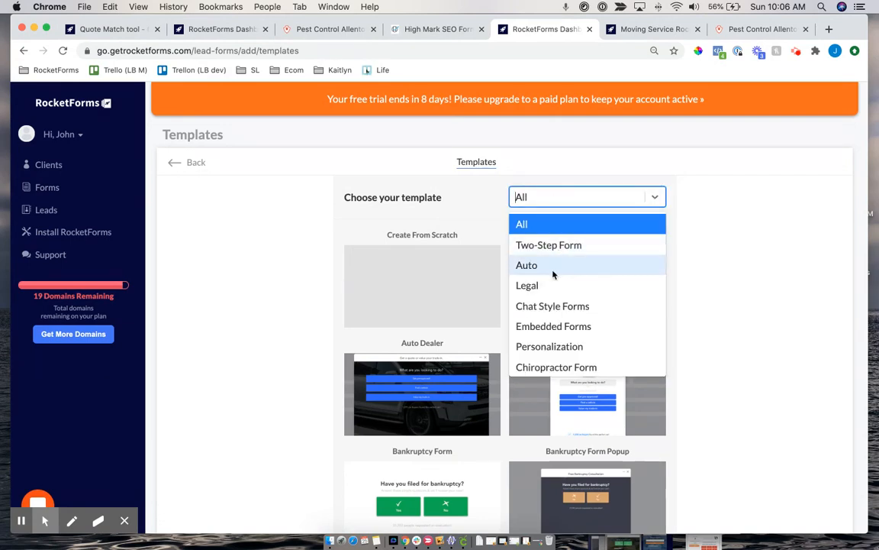
scroll(553, 273, "down", 1)
scroll(554, 275, "down", 5)
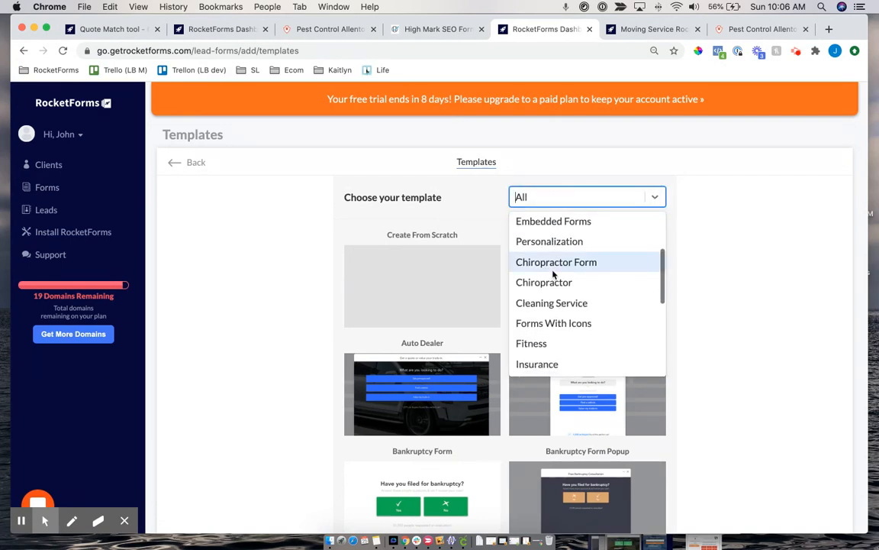
scroll(544, 360, "down", 5)
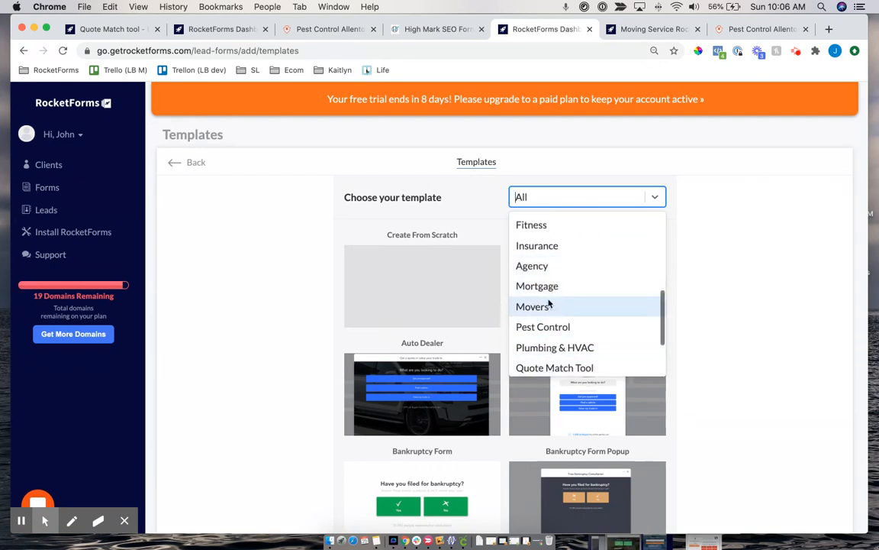
scroll(542, 374, "down", 4)
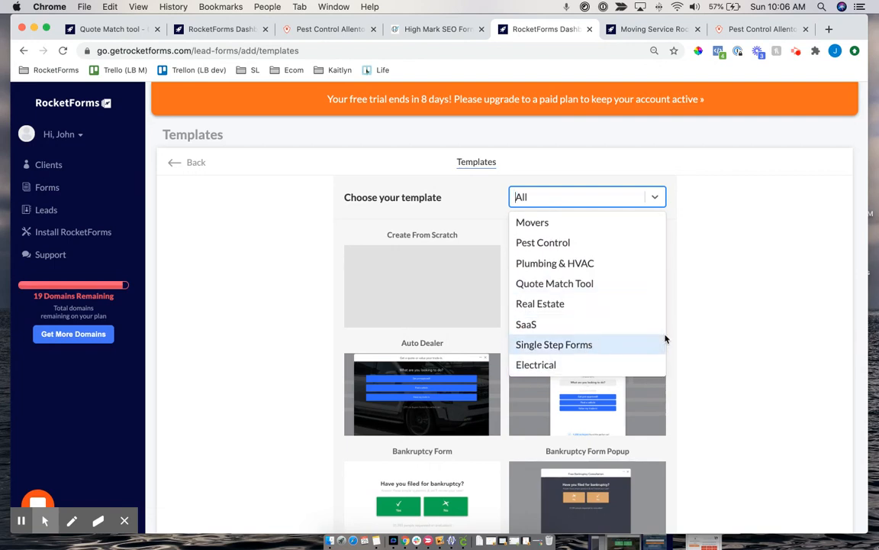
left_click(727, 320)
Step: Browse the form templates and open the full preview of the Bankruptcy Form Popup template
scroll(531, 416, "down", 2)
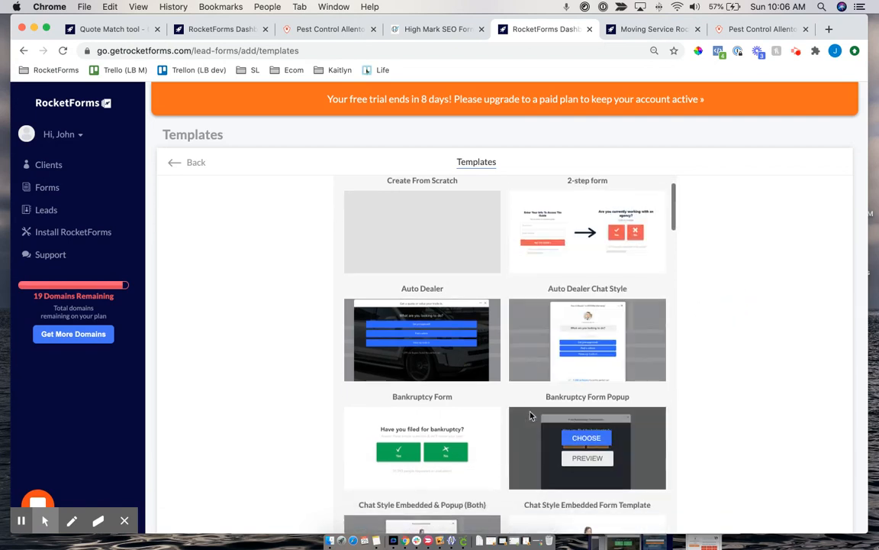
scroll(531, 416, "down", 1)
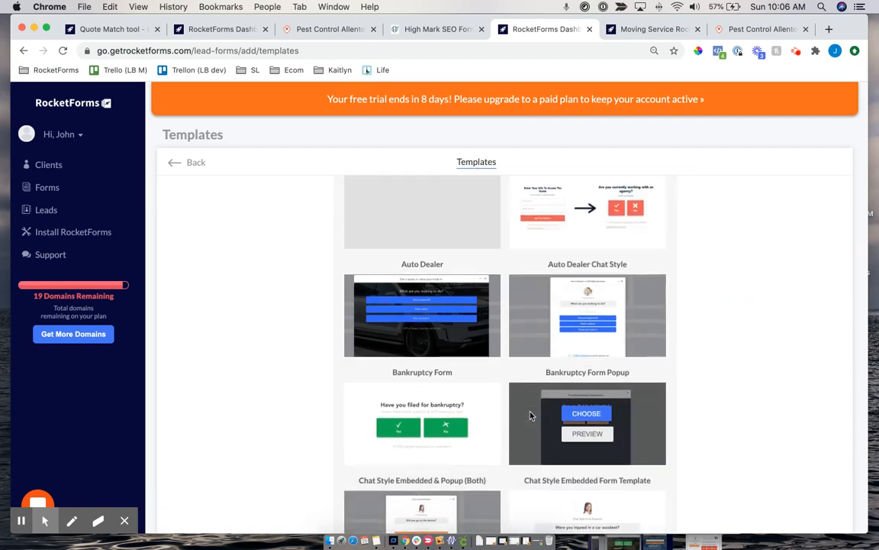
scroll(530, 416, "down", 2)
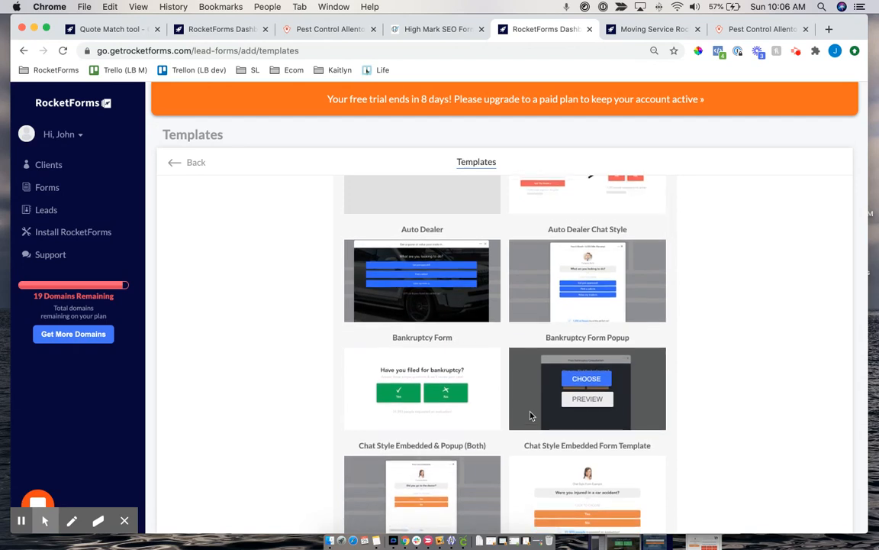
scroll(530, 416, "down", 4)
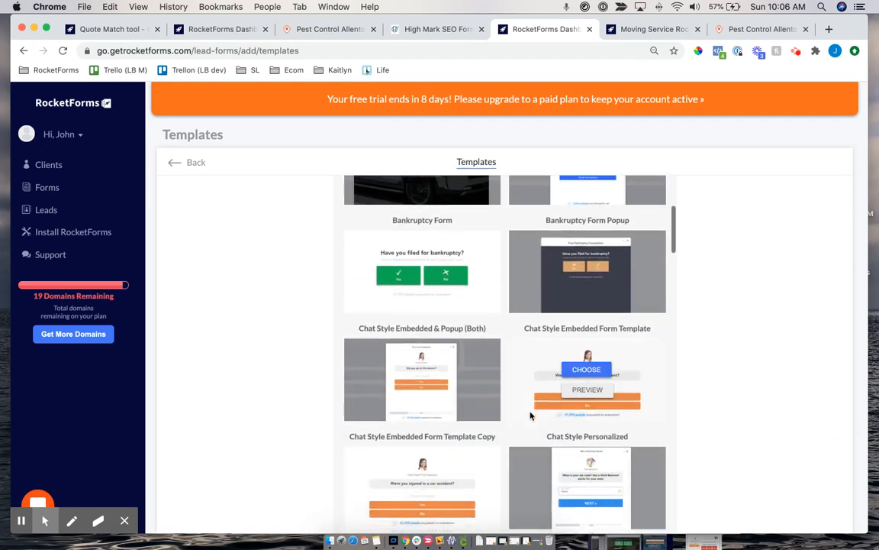
scroll(530, 416, "up", 1)
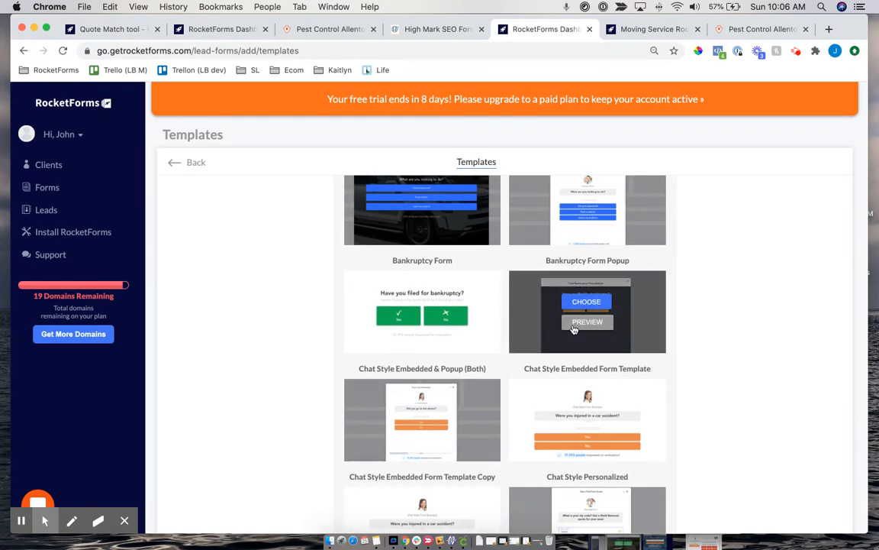
left_click(574, 329)
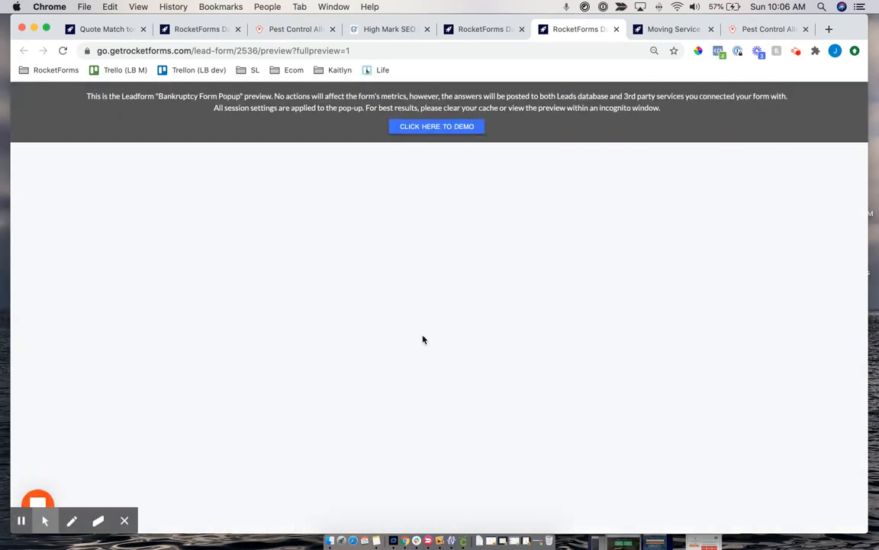
Step: Demo the Free Bankruptcy Consultation popup by answering Yes and choosing $10k - $50k owed, and close it
left_click(427, 130)
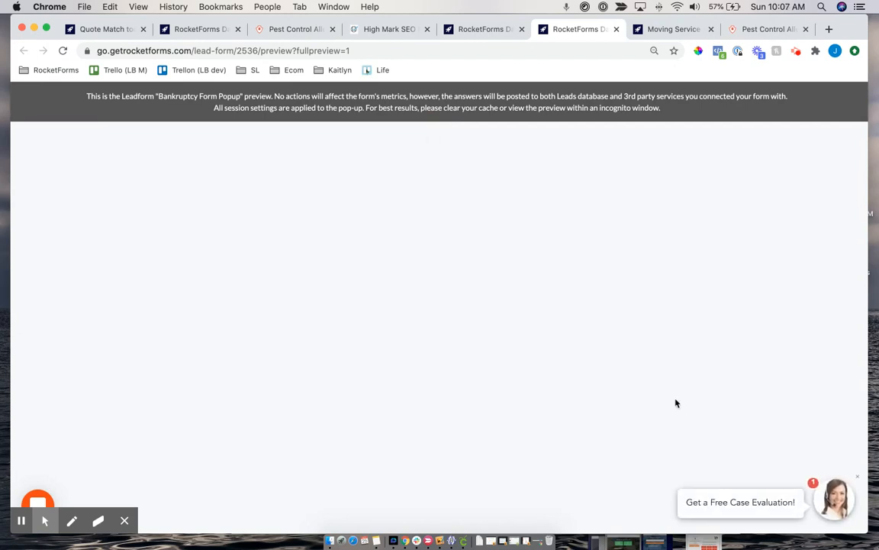
left_click(716, 502)
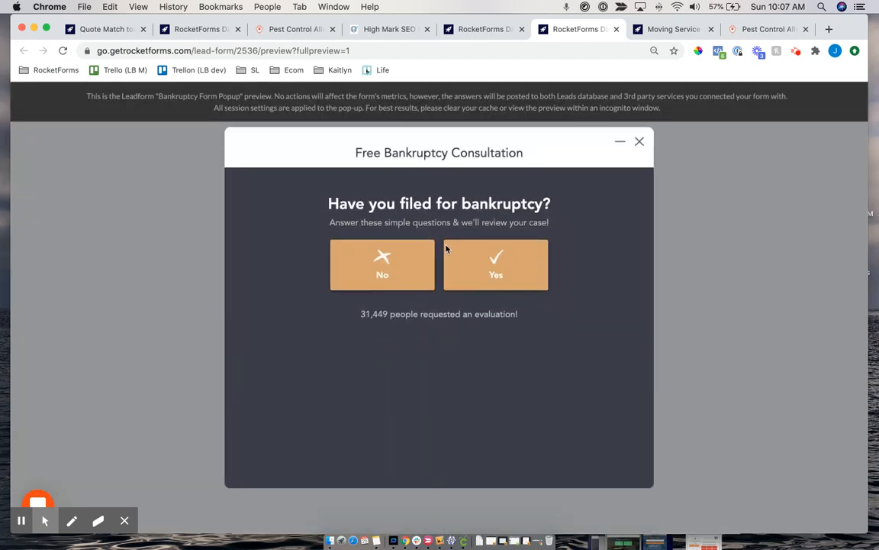
left_click(481, 252)
left_click(411, 270)
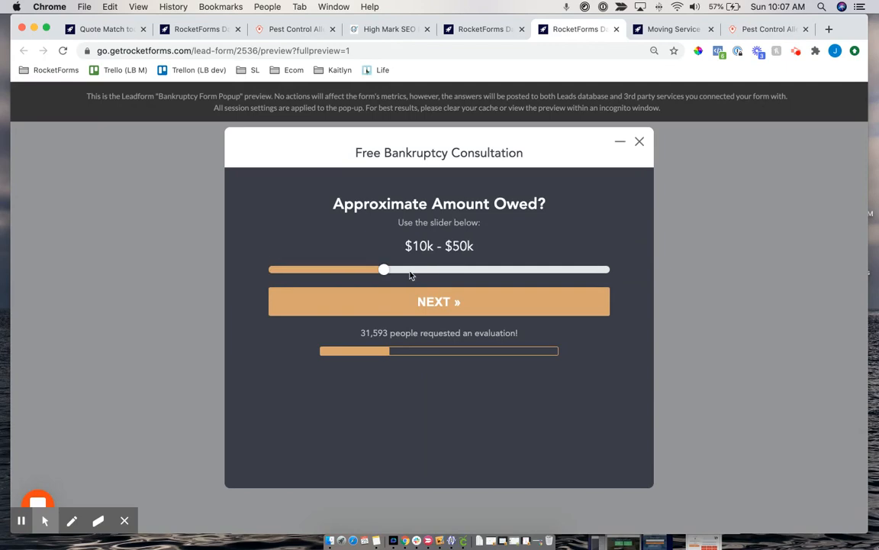
left_click(469, 303)
left_click(639, 143)
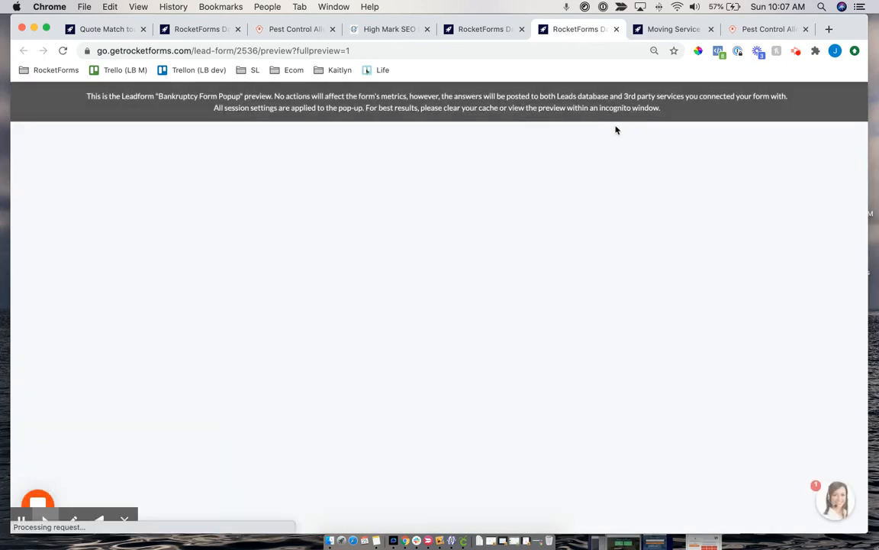
Step: Return to the template library and create a new form from the Bankruptcy Form Popup template
left_click(481, 29)
scroll(539, 306, "down", 1)
scroll(539, 305, "down", 10)
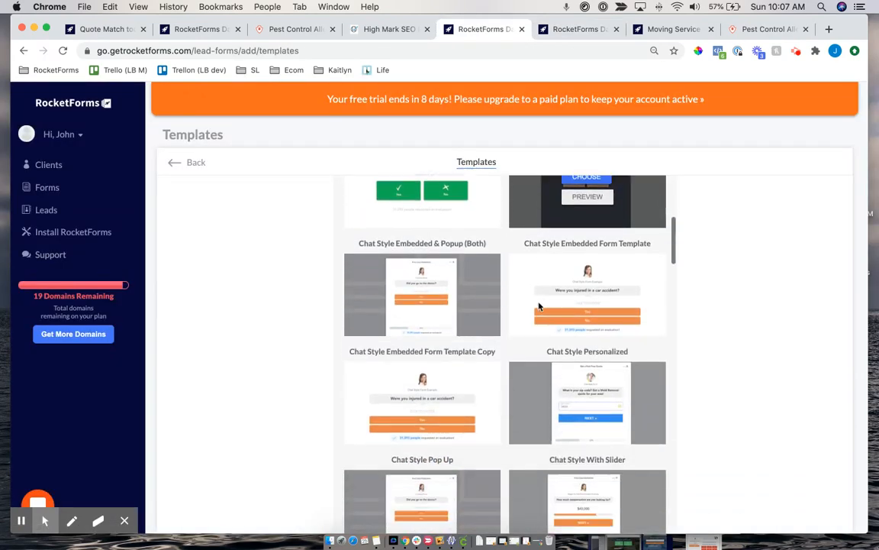
scroll(538, 305, "up", 15)
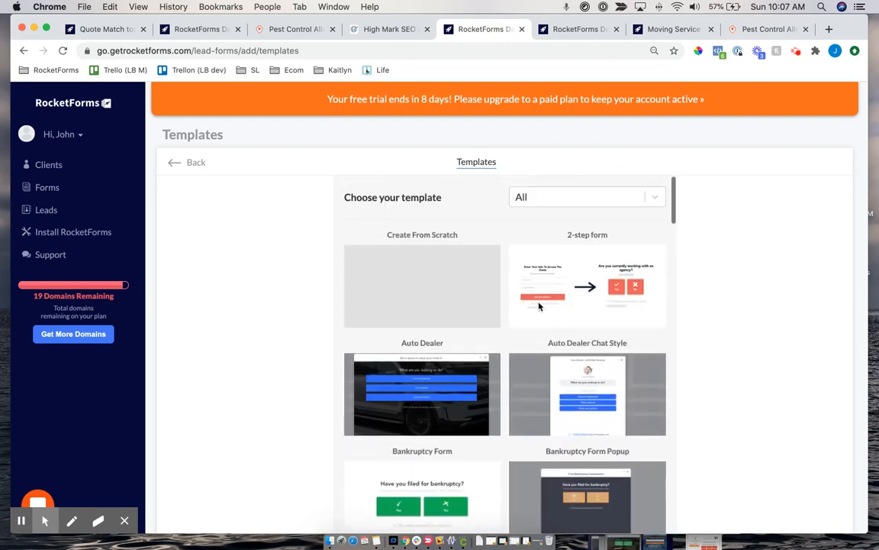
scroll(540, 309, "down", 3)
left_click(581, 383)
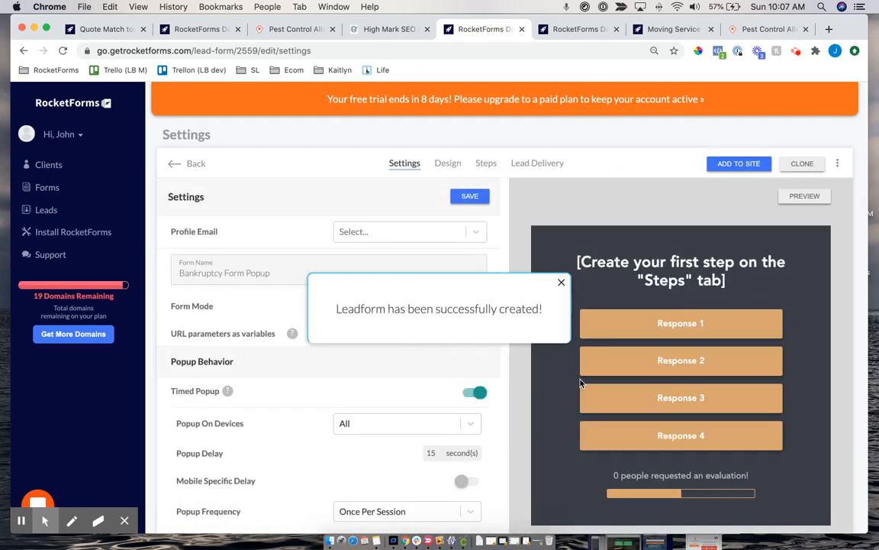
Step: Look over the new bankruptcy form's name and popup settings, and return to the RocketForms dashboard
triple_click(277, 274)
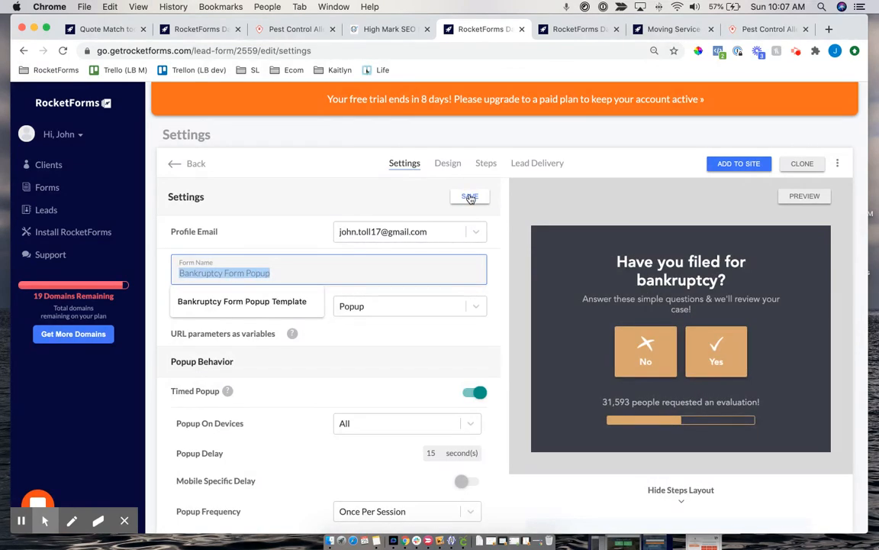
scroll(577, 308, "down", 5)
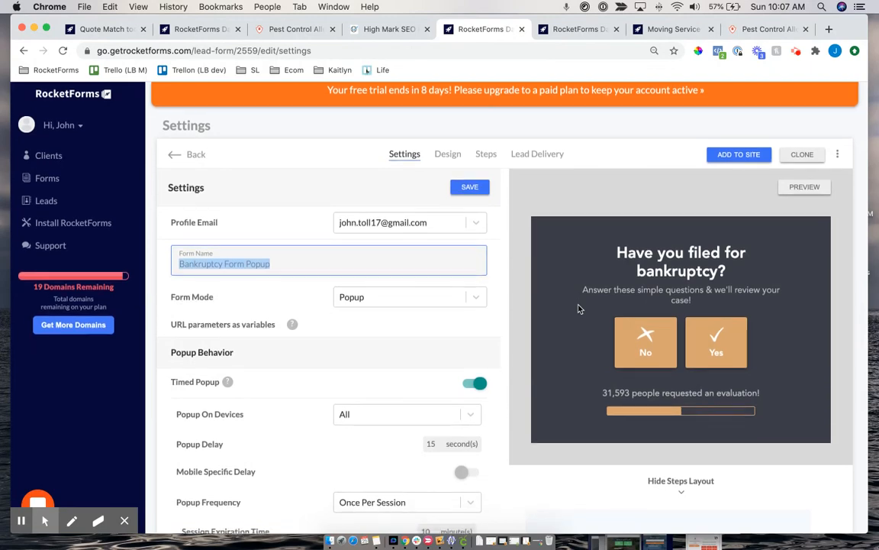
scroll(579, 308, "up", 5)
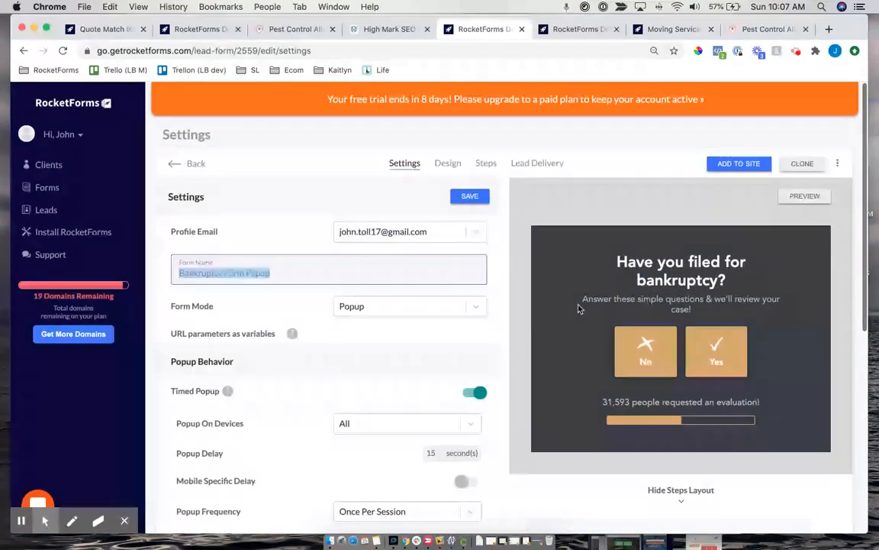
left_click(76, 103)
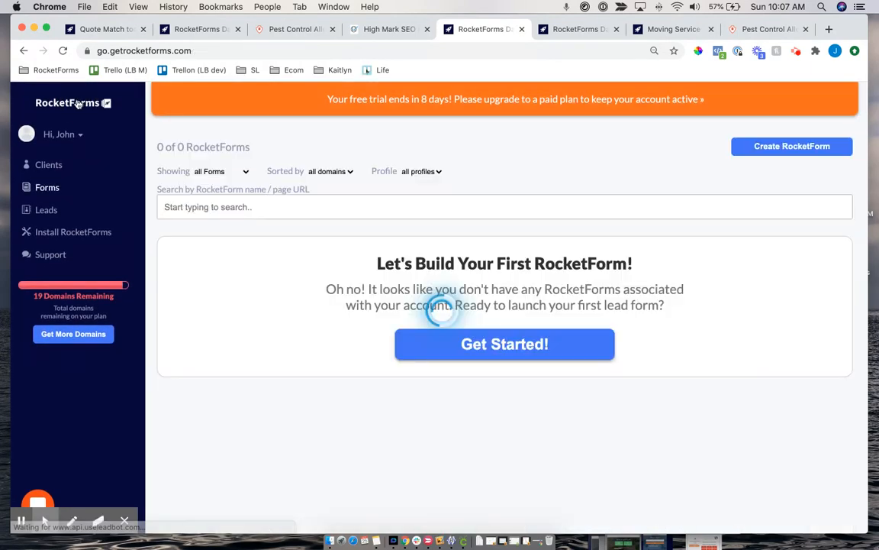
Step: View the live Pest Control Allentown pages and the quote form embedded at the top of the landing page
left_click(748, 29)
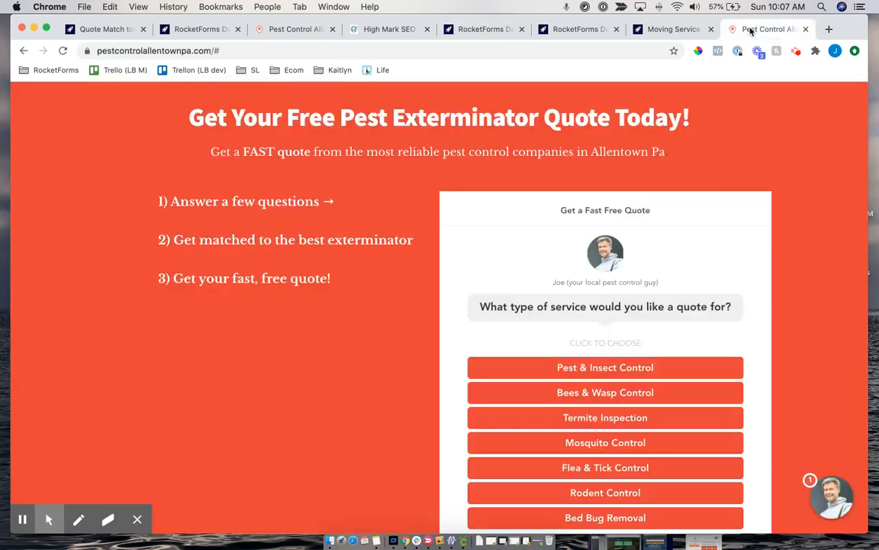
left_click(275, 29)
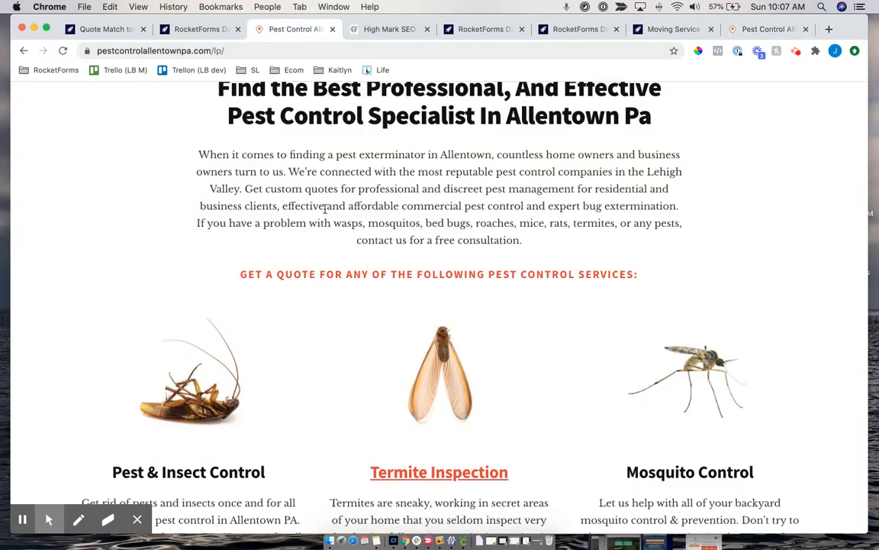
scroll(323, 223, "up", 15)
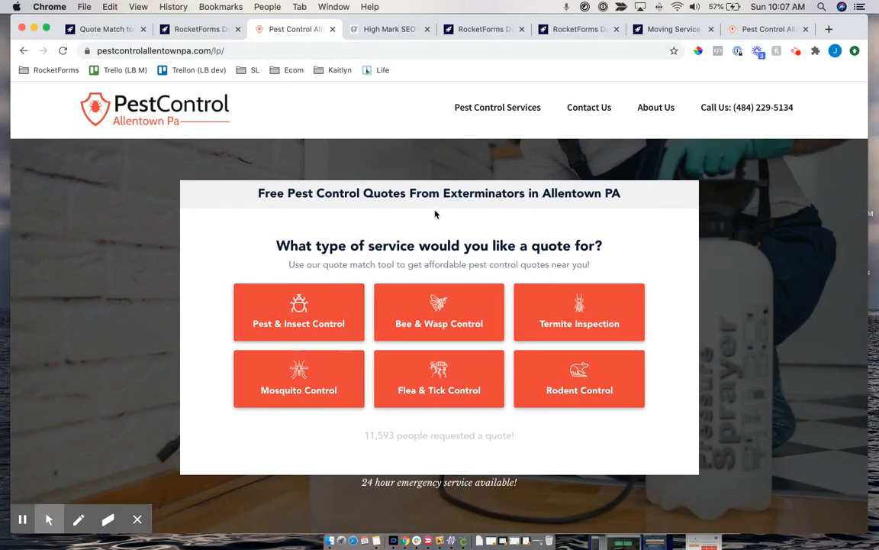
Step: Open the Allentown Pest Control form from the RocketForms dashboard and review its engagement and lead statistics
left_click(178, 35)
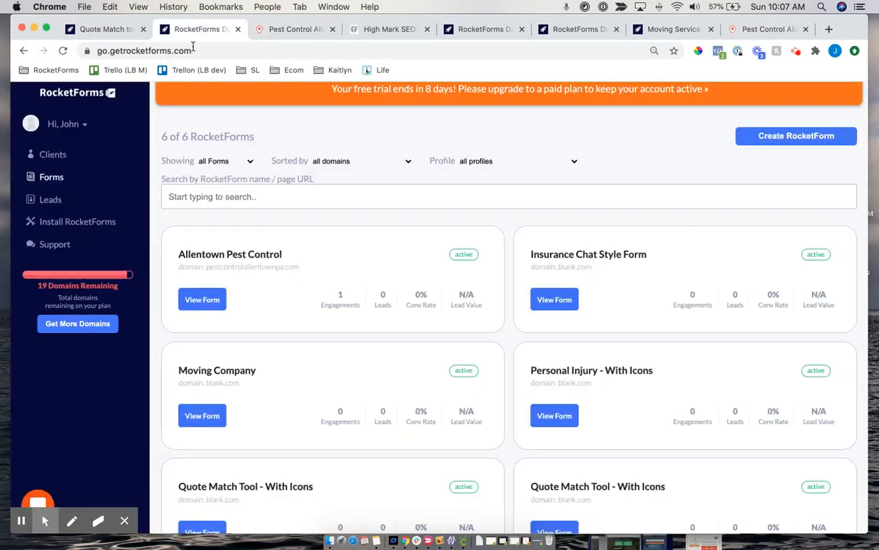
scroll(291, 347, "down", 5)
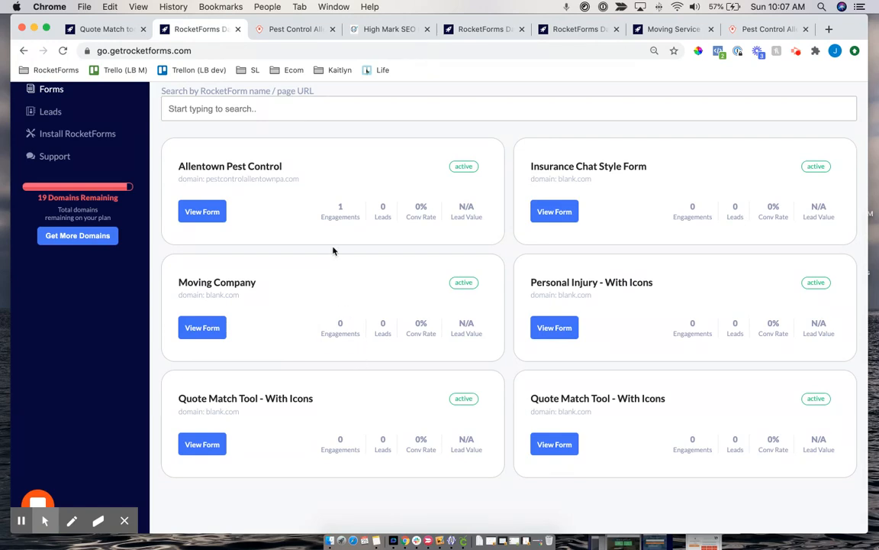
left_click(205, 212)
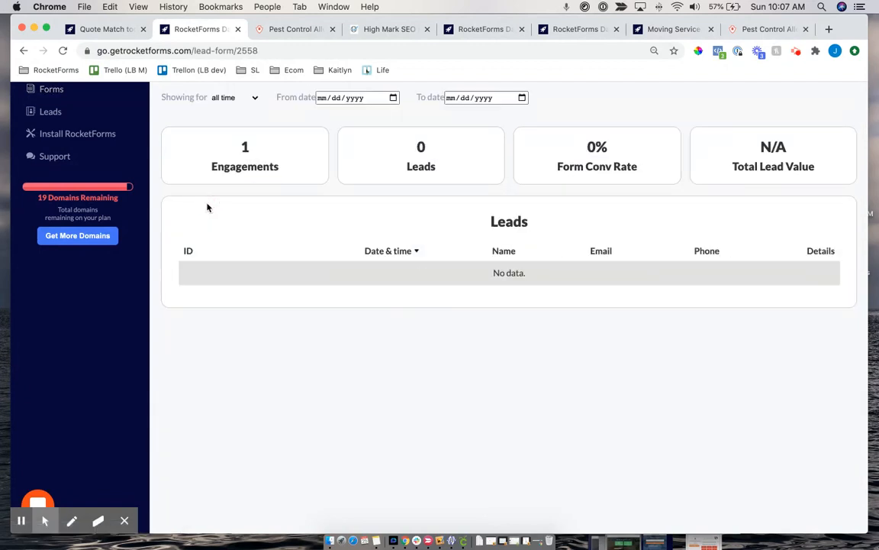
double_click(244, 150)
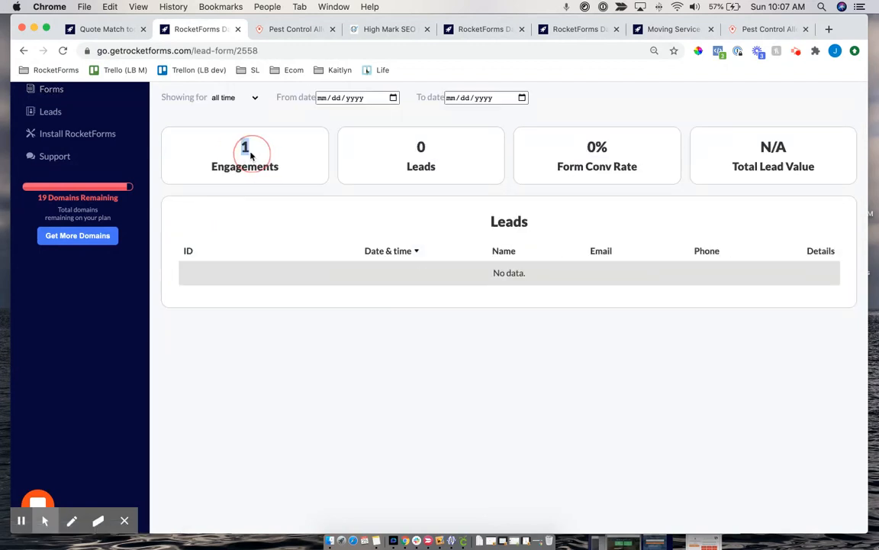
double_click(416, 149)
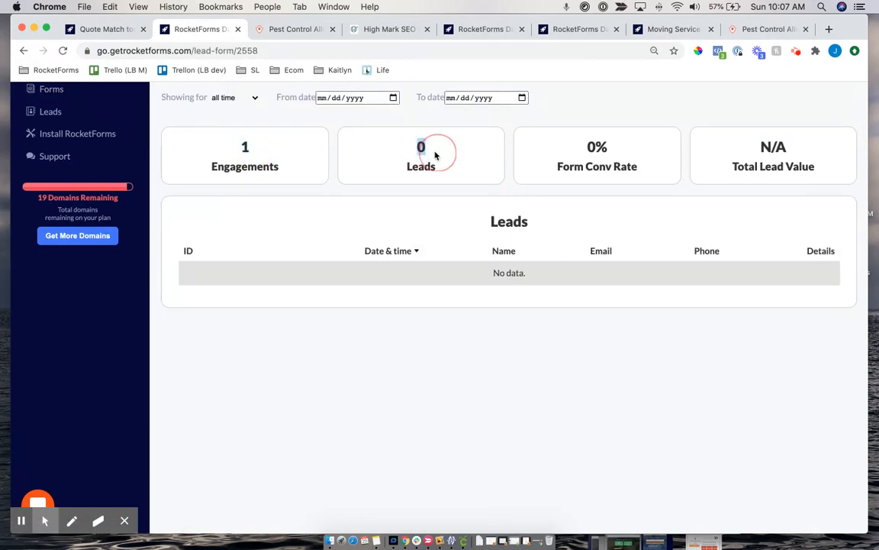
scroll(451, 143, "up", 3)
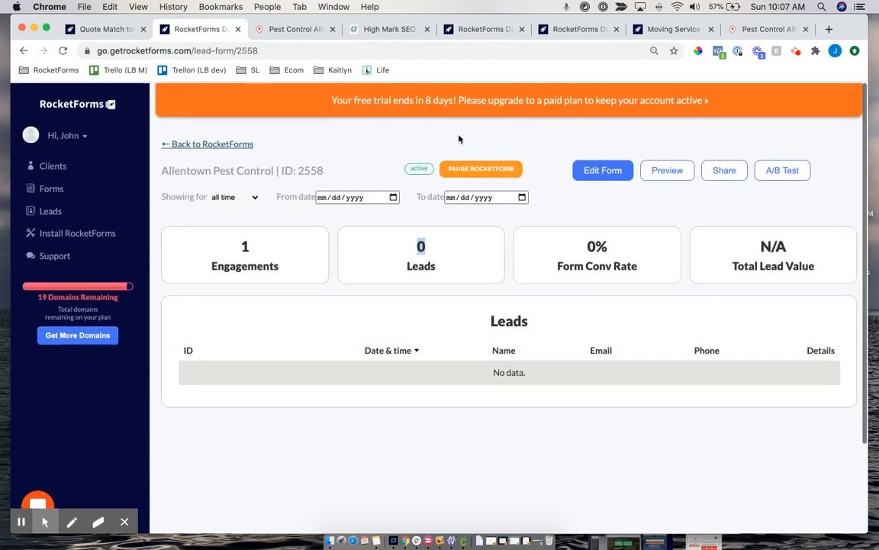
Step: Open the Allentown Pest Control form for editing and view its settings
left_click(597, 169)
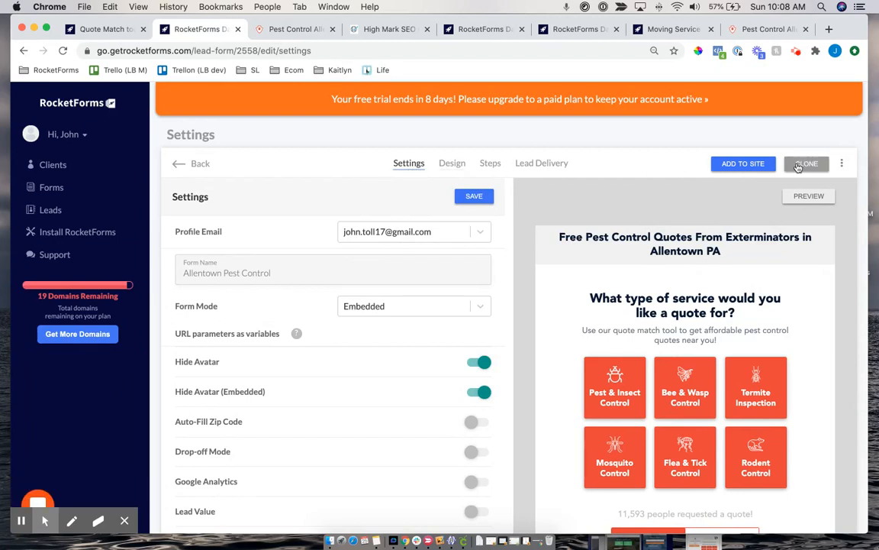
left_click(403, 167)
scroll(374, 350, "down", 1)
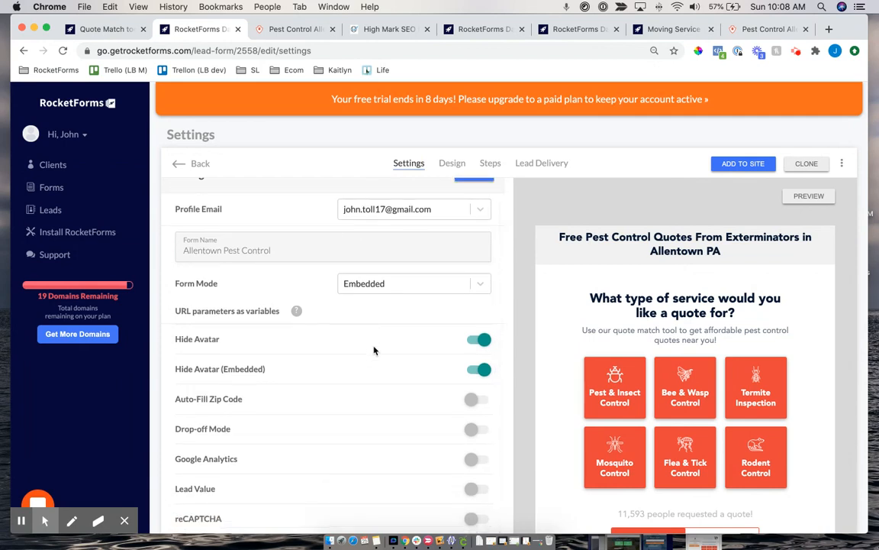
Step: Switch the form mode to Popup to review its behavior options, and restore Embedded to look over the remaining settings
left_click(384, 284)
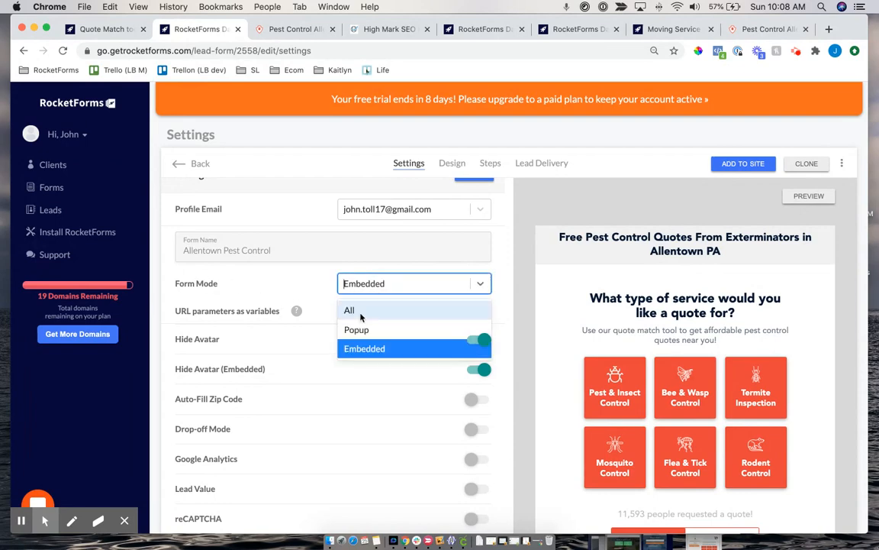
left_click(357, 330)
scroll(262, 374, "down", 3)
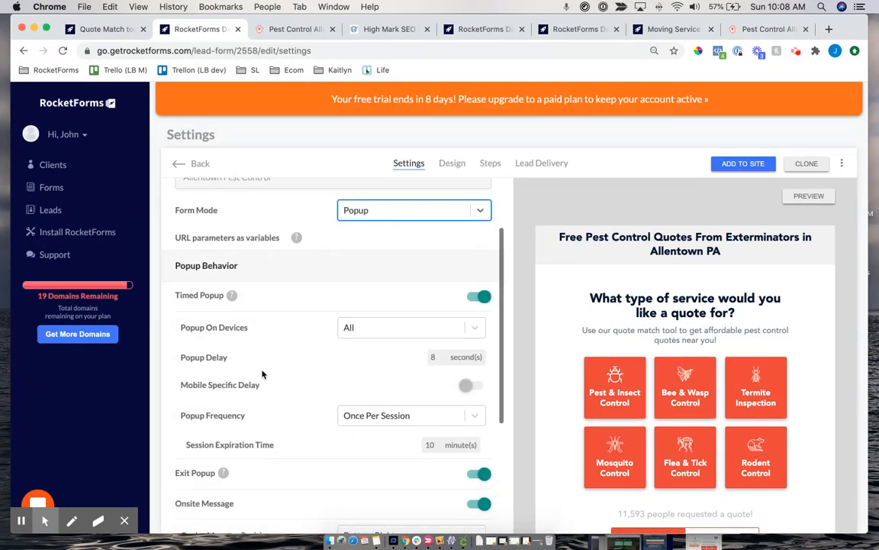
scroll(282, 421, "up", 1)
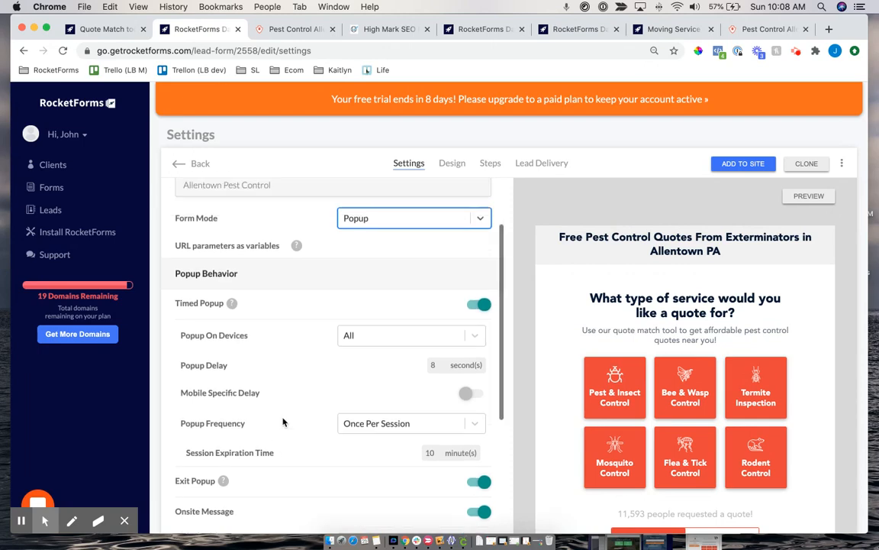
left_click(355, 222)
left_click(355, 284)
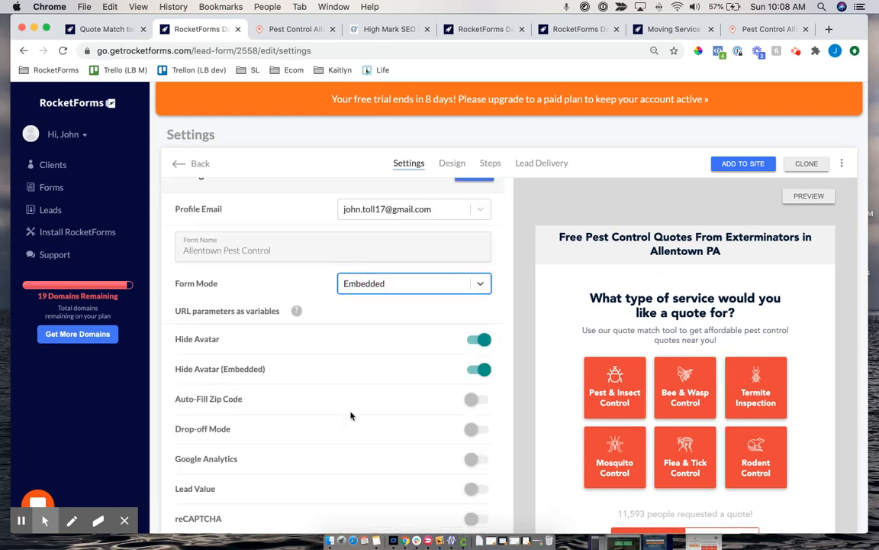
scroll(351, 415, "down", 5)
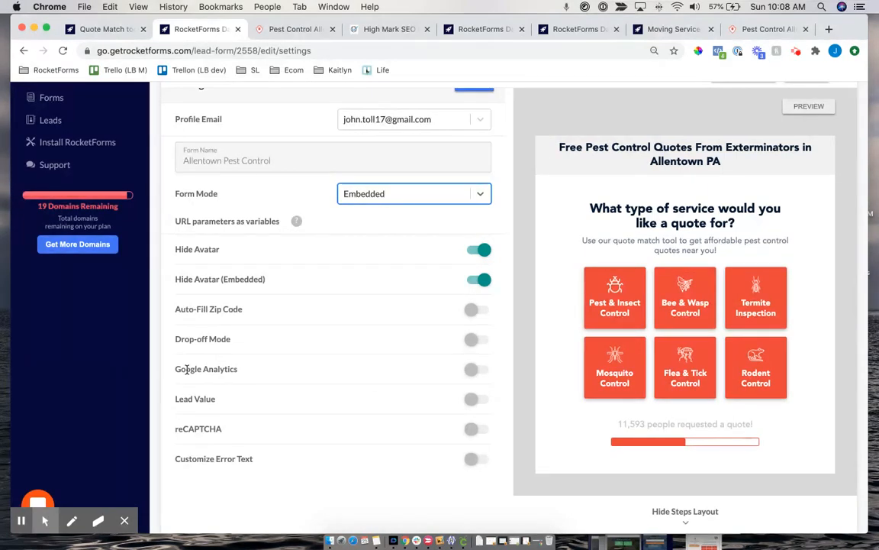
scroll(393, 281, "up", 3)
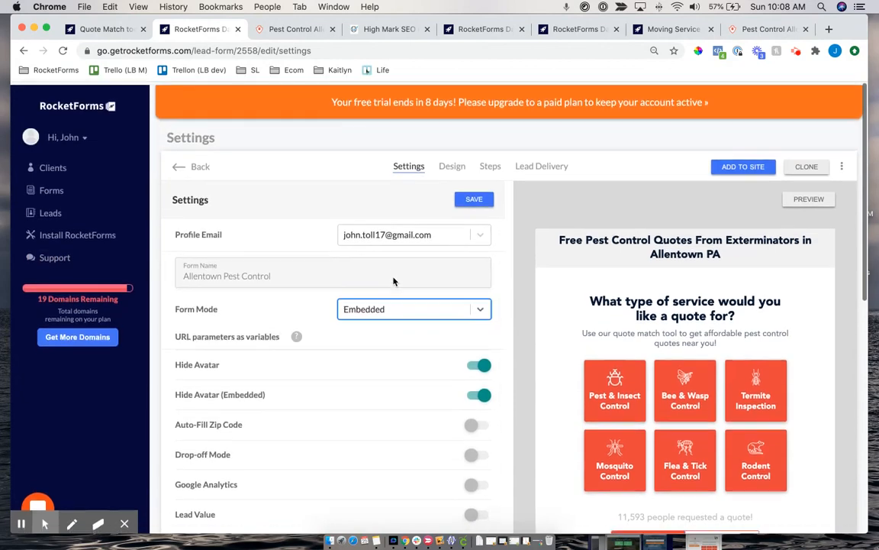
Step: Review the form's design options, covering template style, form size, headline, step headings, response styling, "Thank You" step, other fonts and social proof
left_click(452, 163)
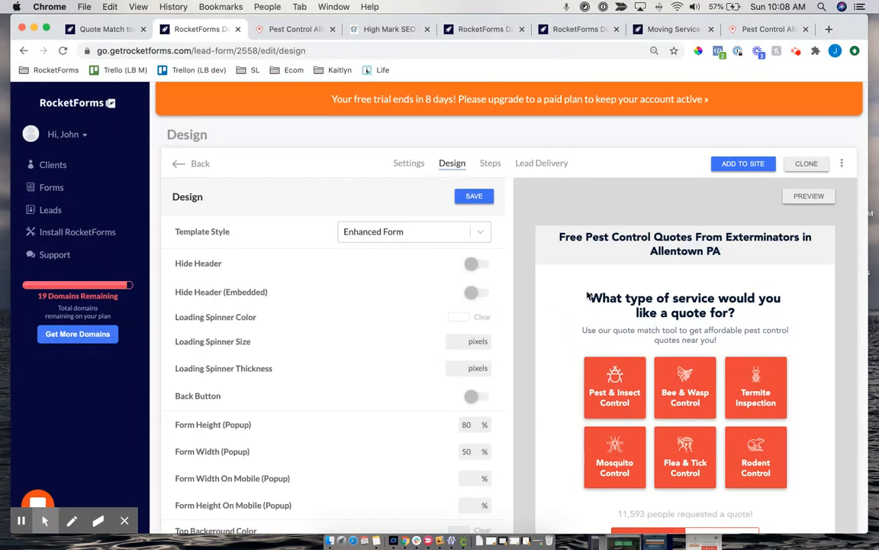
scroll(467, 448, "down", 2)
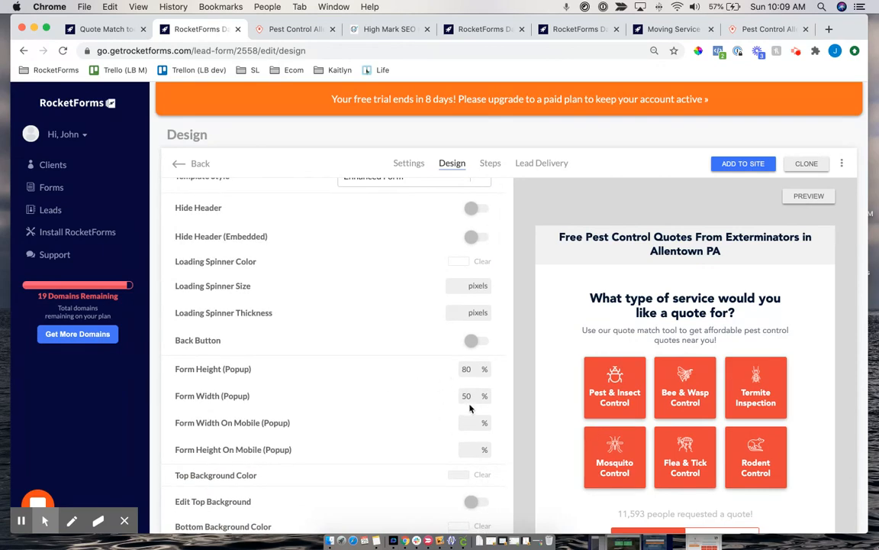
scroll(423, 366, "down", 3)
scroll(423, 366, "down", 6)
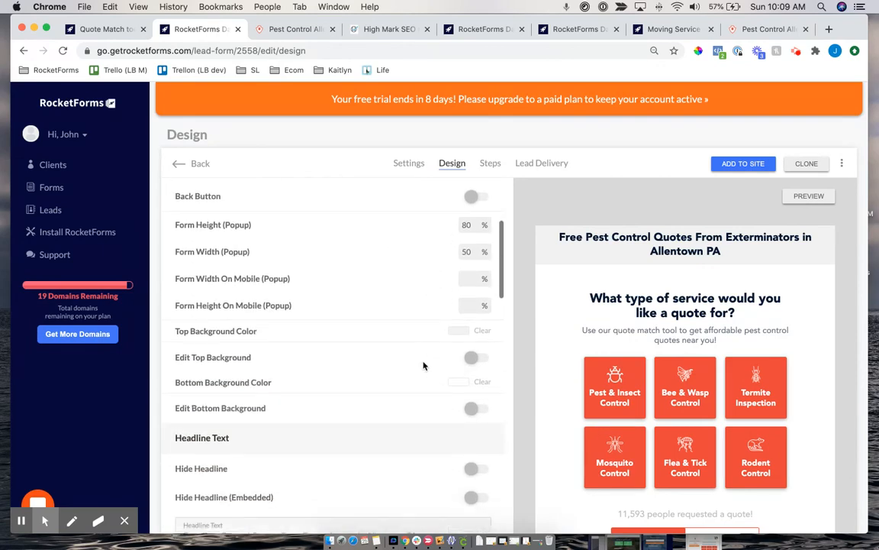
scroll(424, 365, "down", 7)
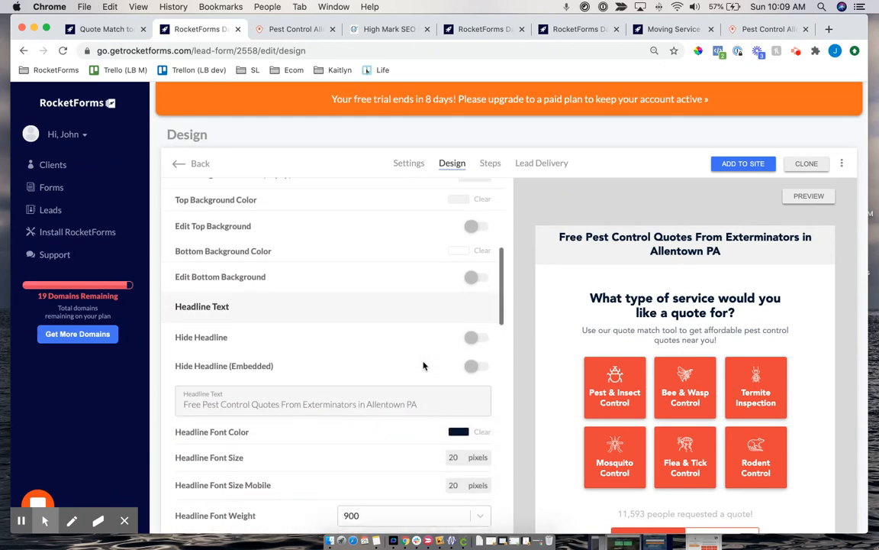
scroll(424, 366, "down", 9)
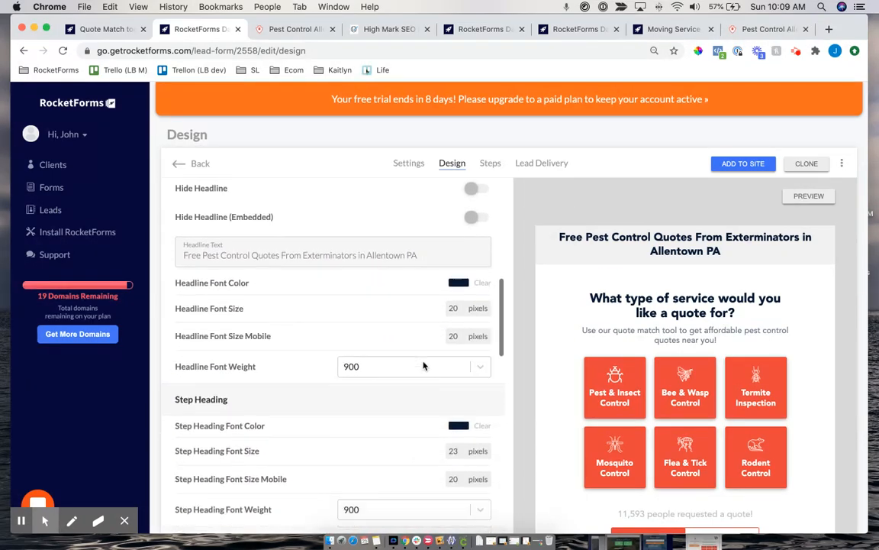
scroll(424, 366, "down", 5)
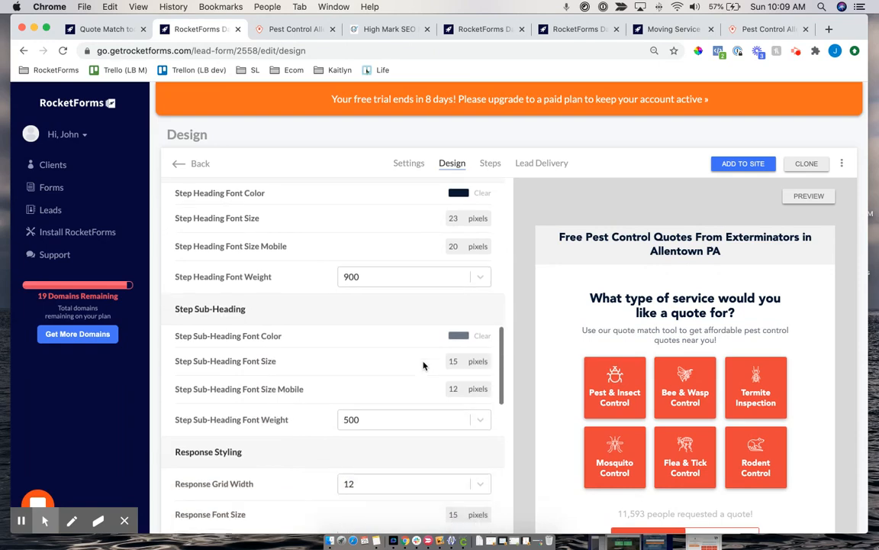
scroll(424, 366, "down", 1)
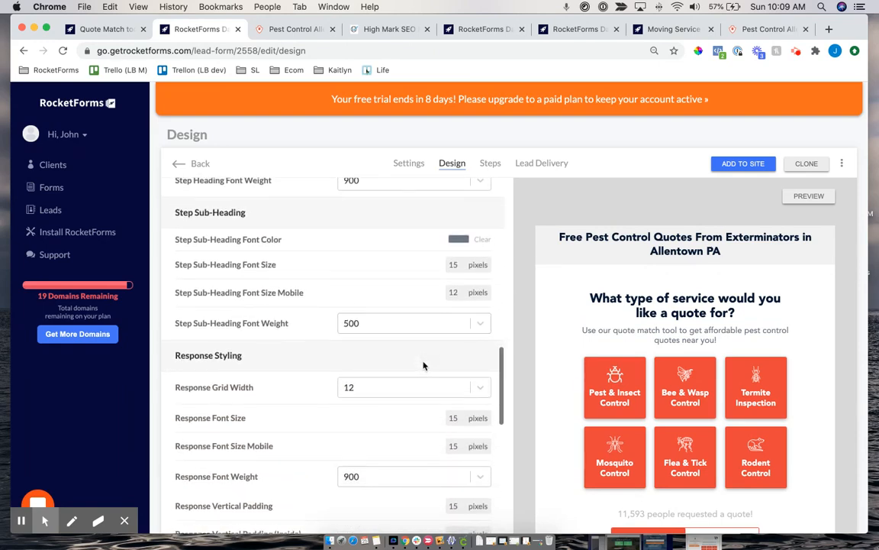
scroll(424, 366, "down", 1)
scroll(424, 366, "down", 1)
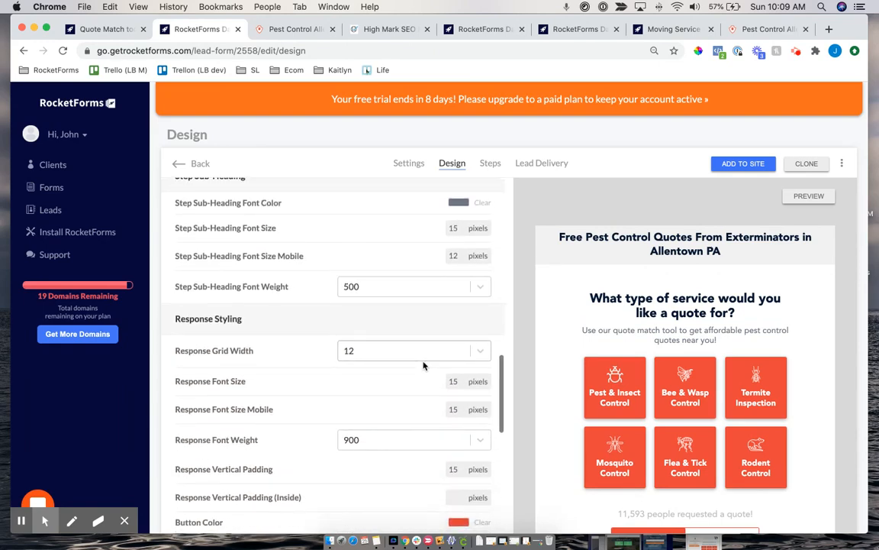
scroll(423, 365, "down", 1)
scroll(423, 366, "down", 3)
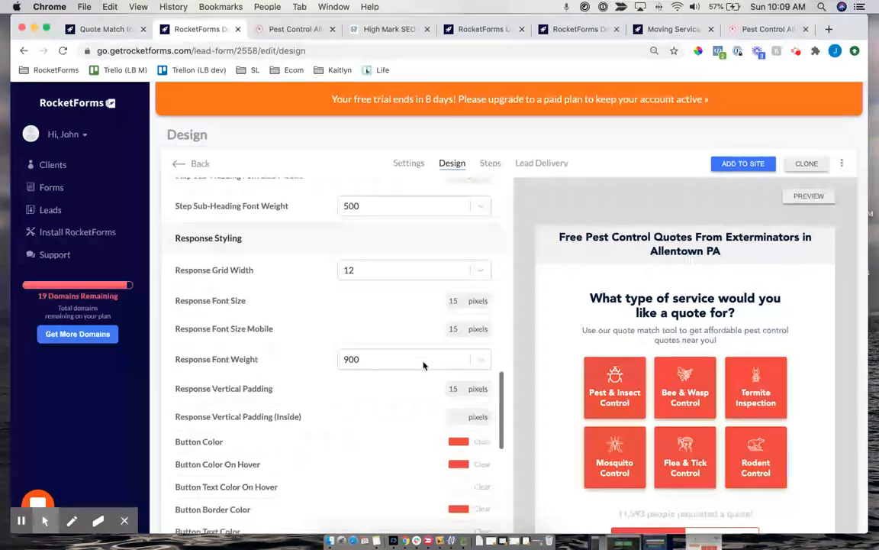
scroll(423, 366, "down", 5)
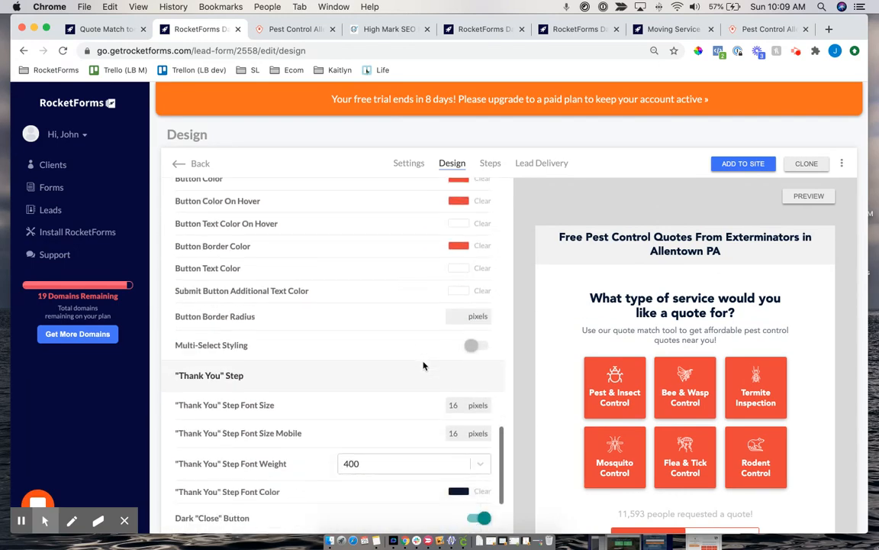
scroll(424, 365, "down", 4)
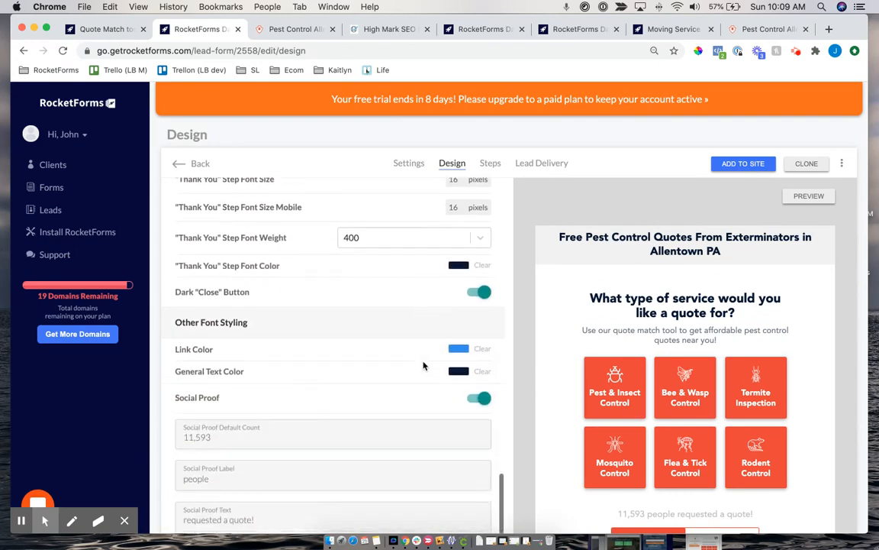
Step: Review the form's social proof and progress bar design settings, and return to the start of the design options
scroll(282, 373, "down", 3)
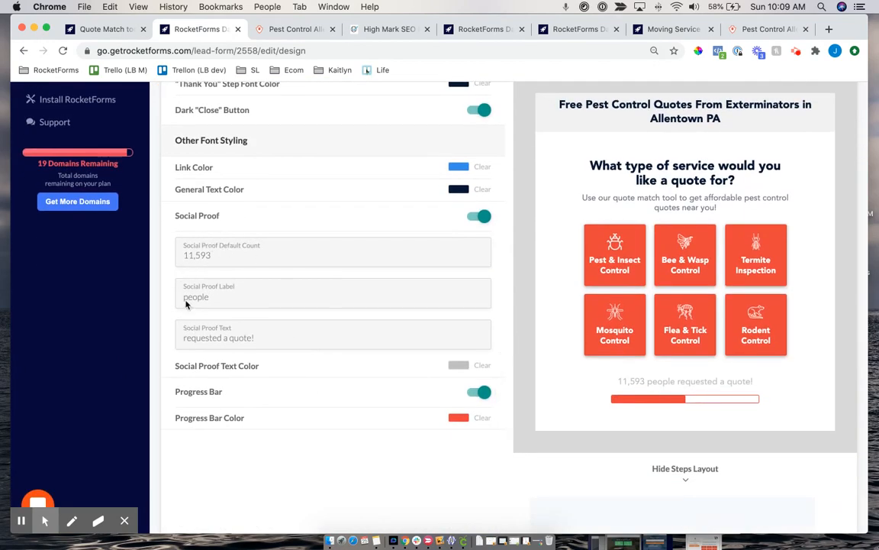
scroll(427, 231, "up", 1)
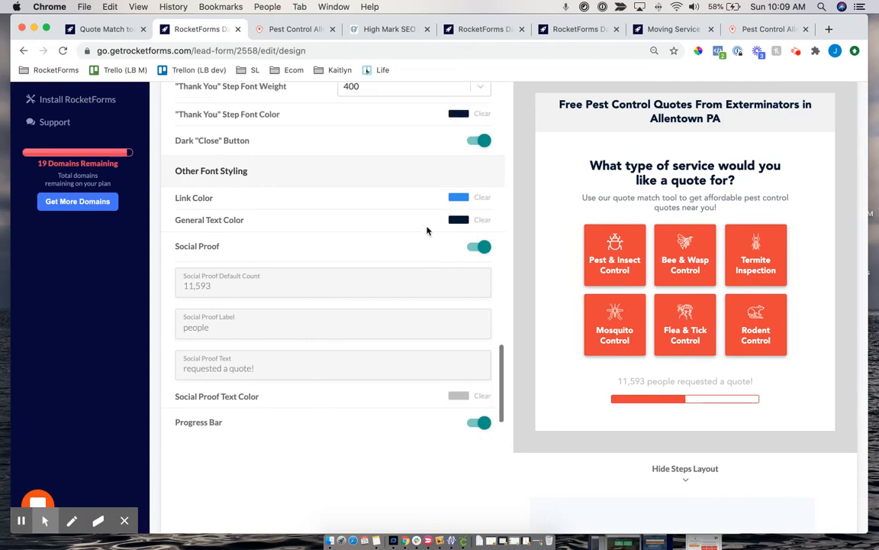
scroll(427, 231, "down", 1)
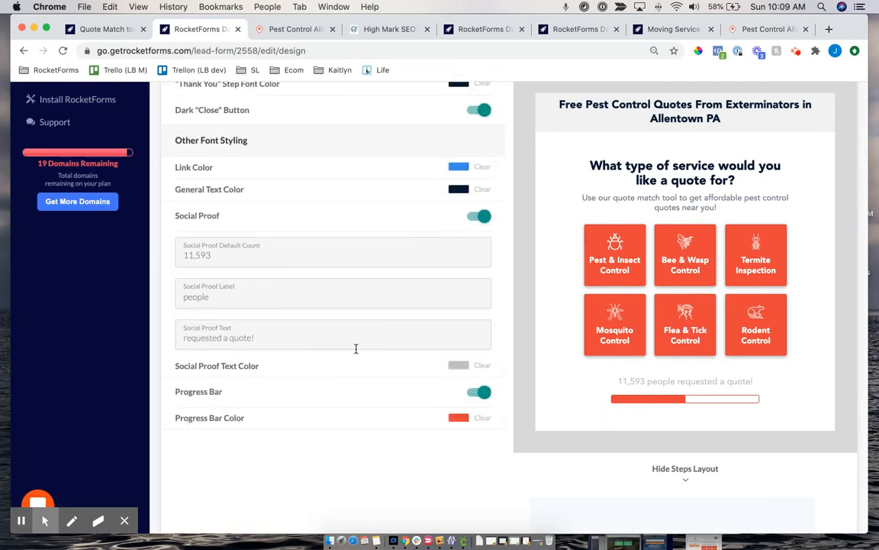
scroll(401, 243, "up", 5)
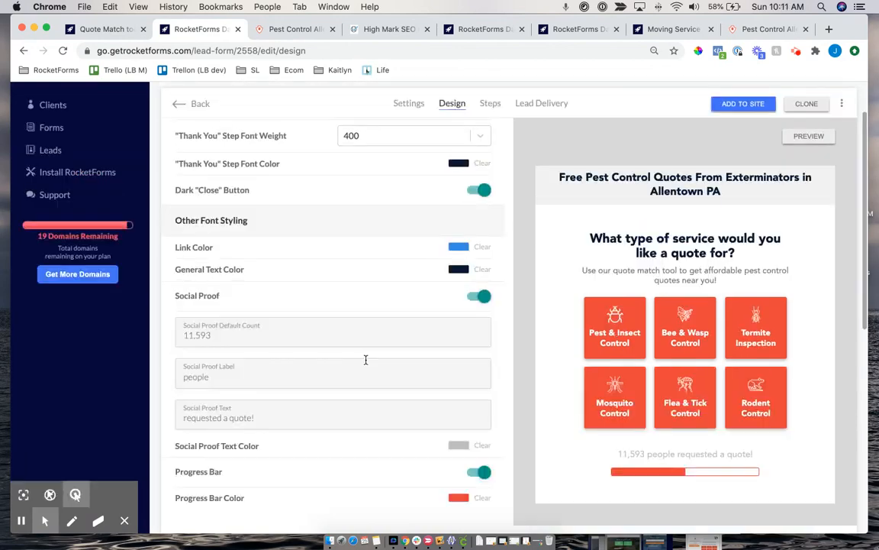
scroll(365, 359, "up", 10)
scroll(365, 364, "up", 15)
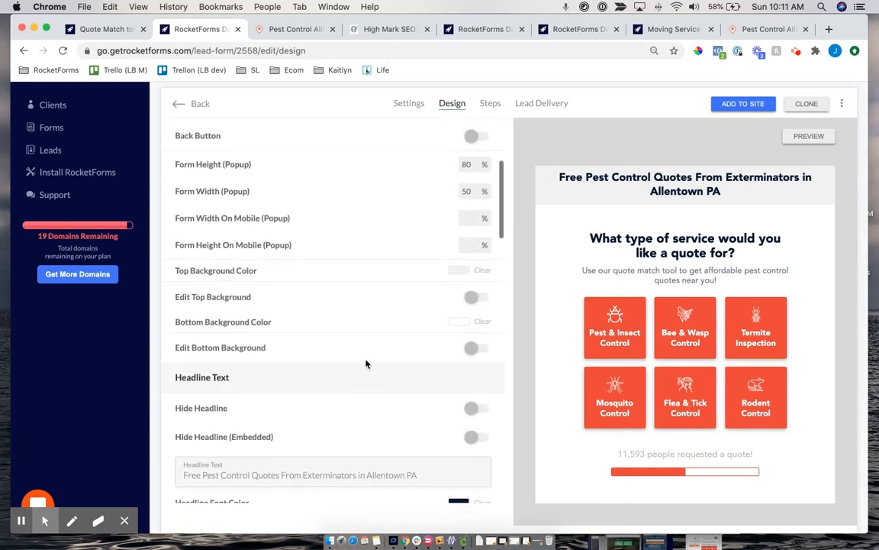
scroll(365, 364, "up", 5)
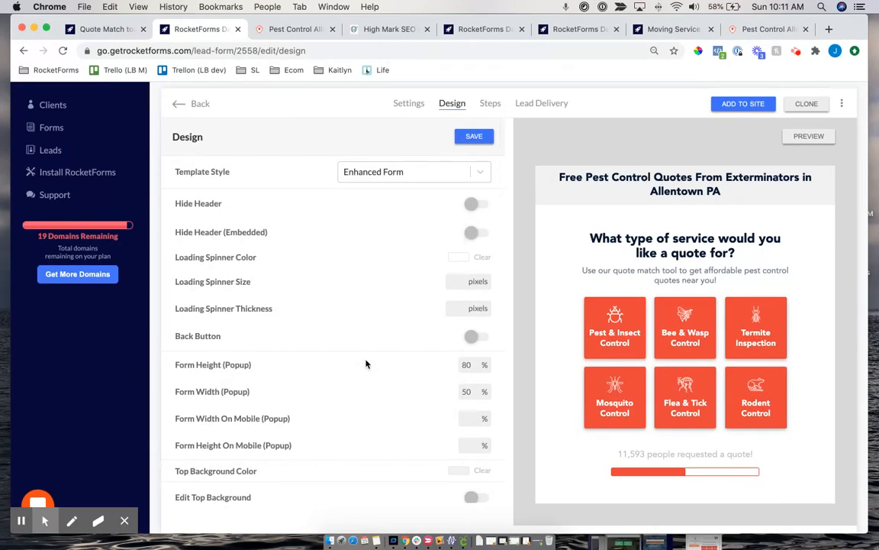
Step: Open the form's step editor and look over the fields and advanced options for creating a question step
left_click(493, 106)
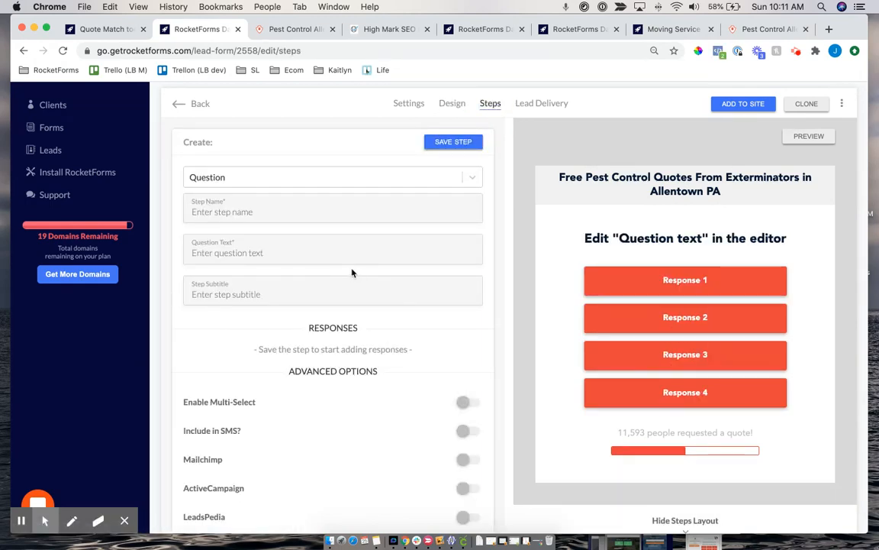
scroll(352, 272, "down", 1)
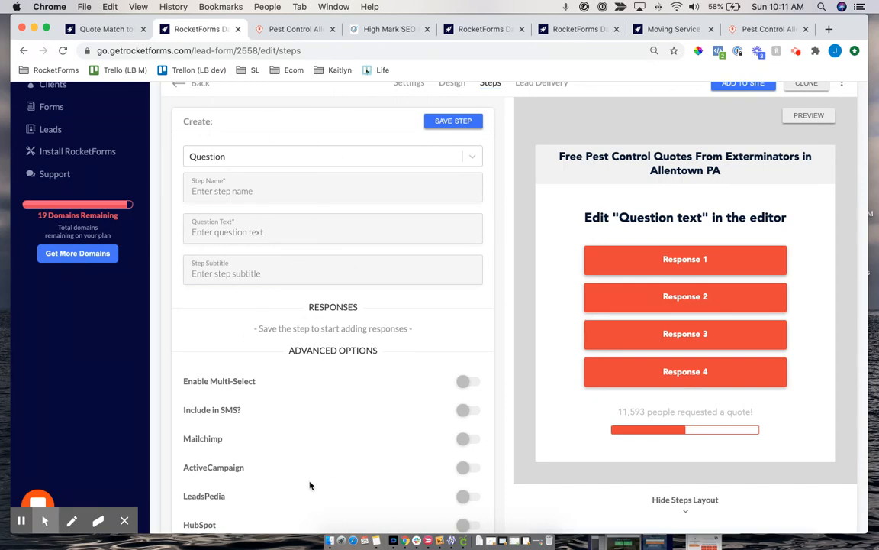
scroll(380, 325, "down", 5)
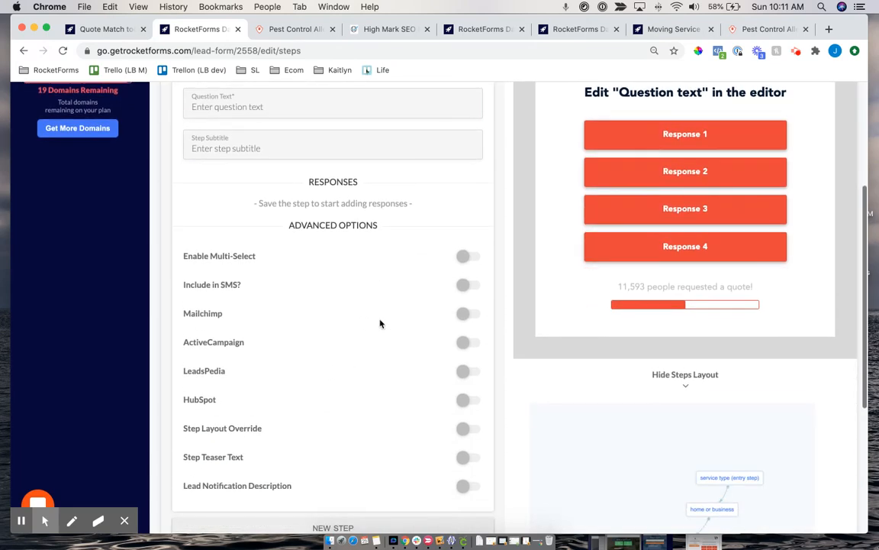
scroll(380, 324, "up", 4)
scroll(380, 323, "down", 1)
scroll(380, 325, "up", 3)
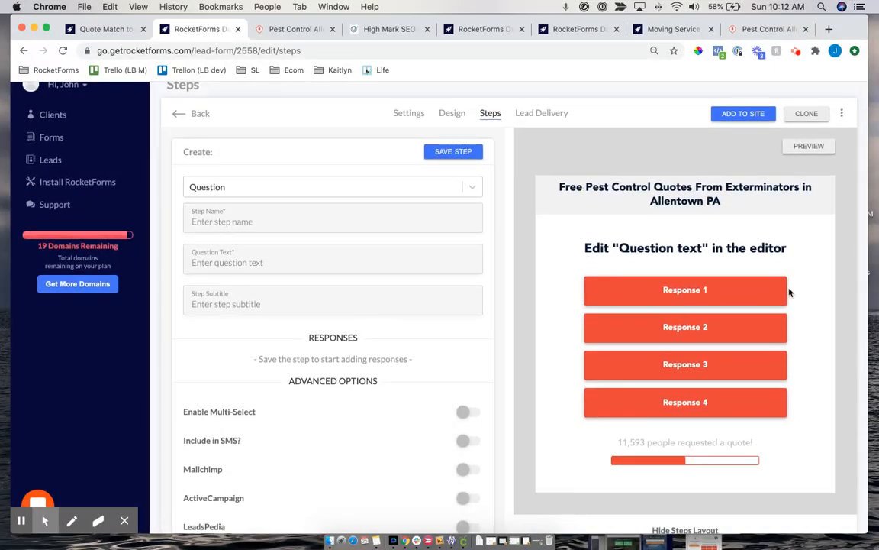
Step: Rearrange the steps layout diagram by moving the "service type (entry step)" node to the left of the flow
scroll(738, 193, "down", 10)
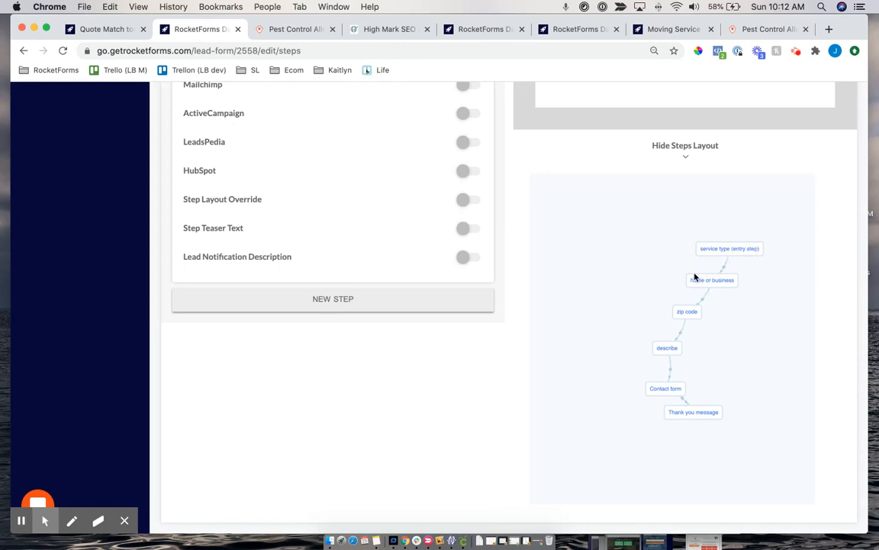
left_click_drag(725, 249, 604, 225)
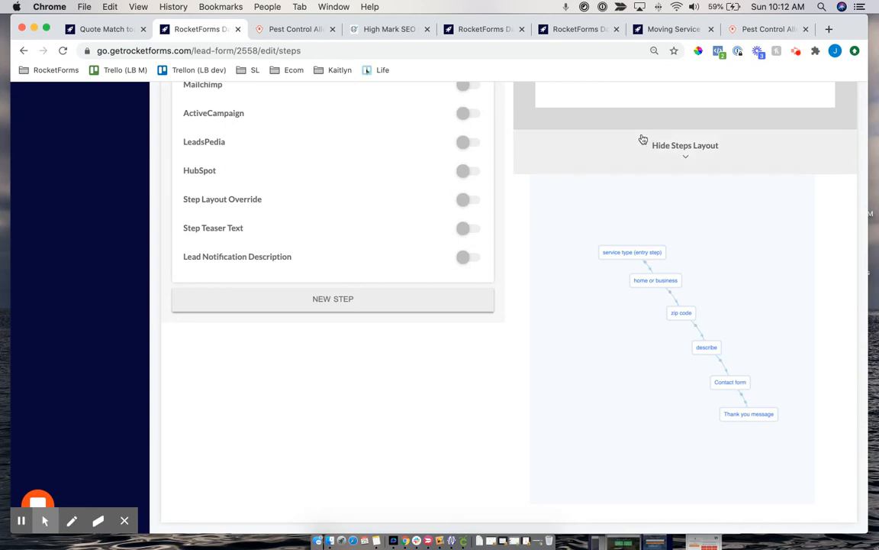
scroll(579, 157, "up", 2)
scroll(581, 158, "down", 2)
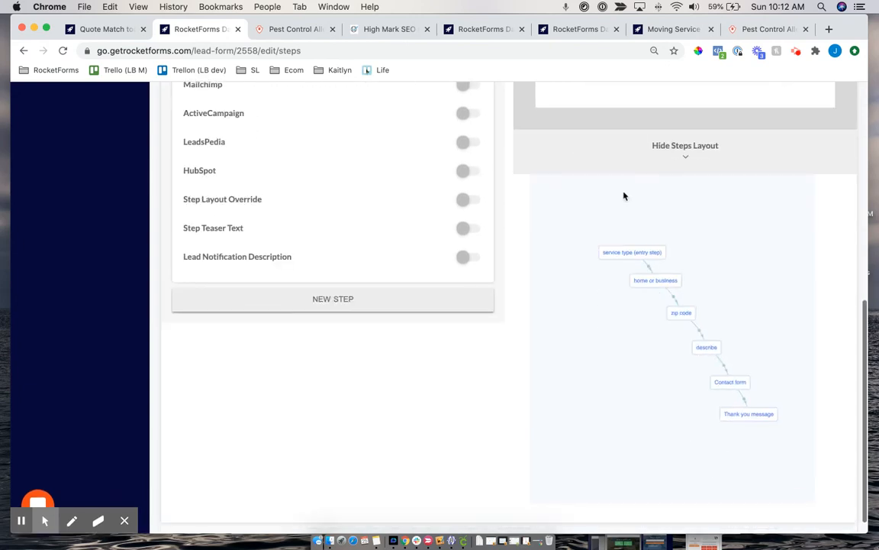
Step: Open the "zip code" step from the steps layout and review its title, subtitles, target step and form fields
left_click(685, 313)
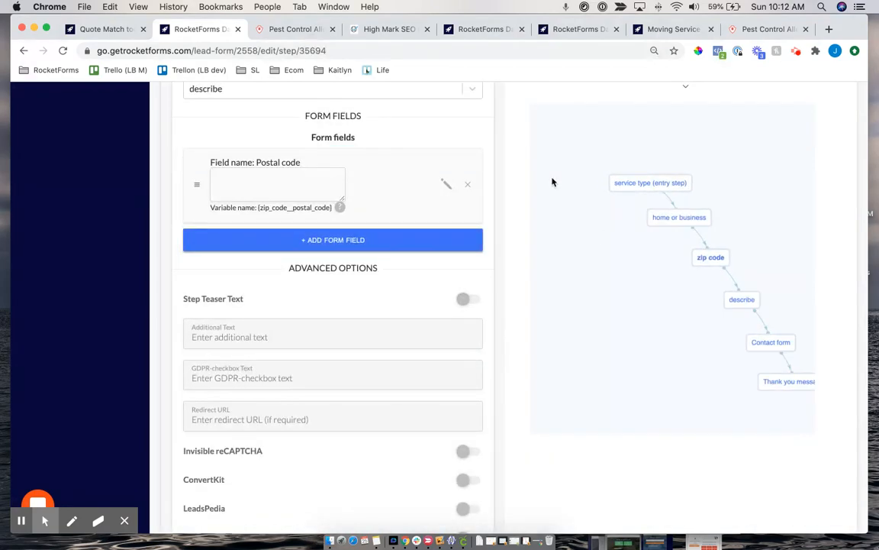
scroll(520, 118, "up", 10)
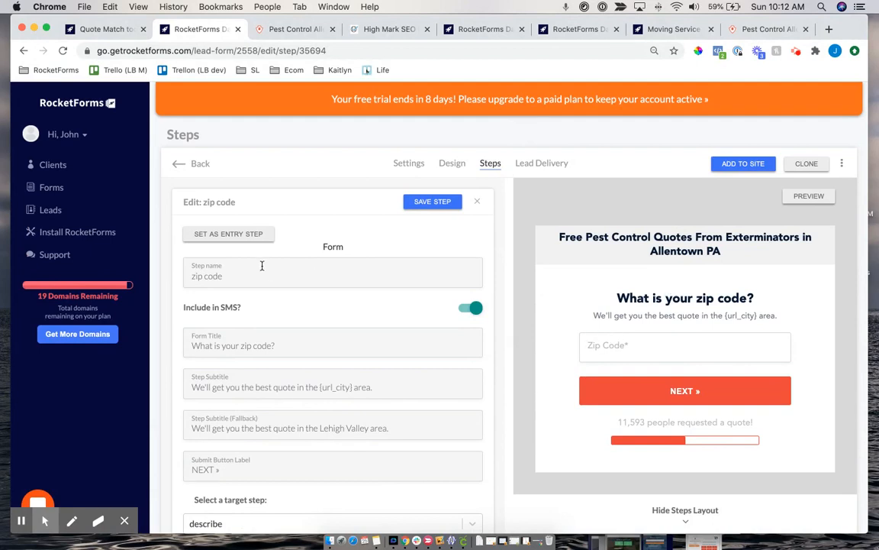
scroll(258, 376, "down", 2)
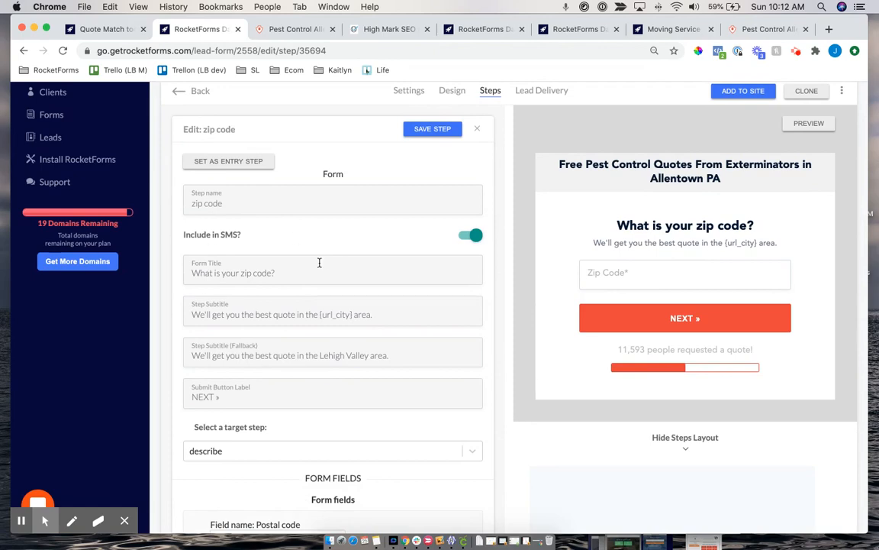
scroll(319, 262, "down", 8)
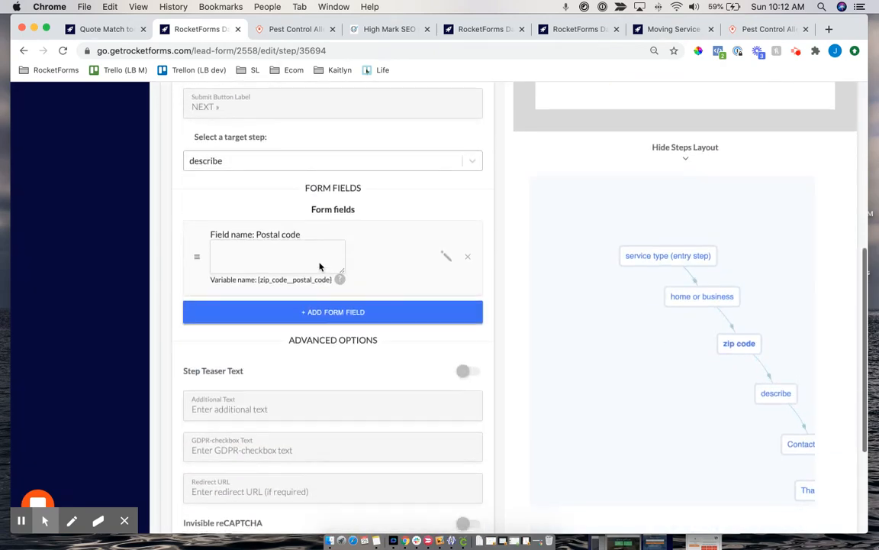
scroll(319, 266, "down", 1)
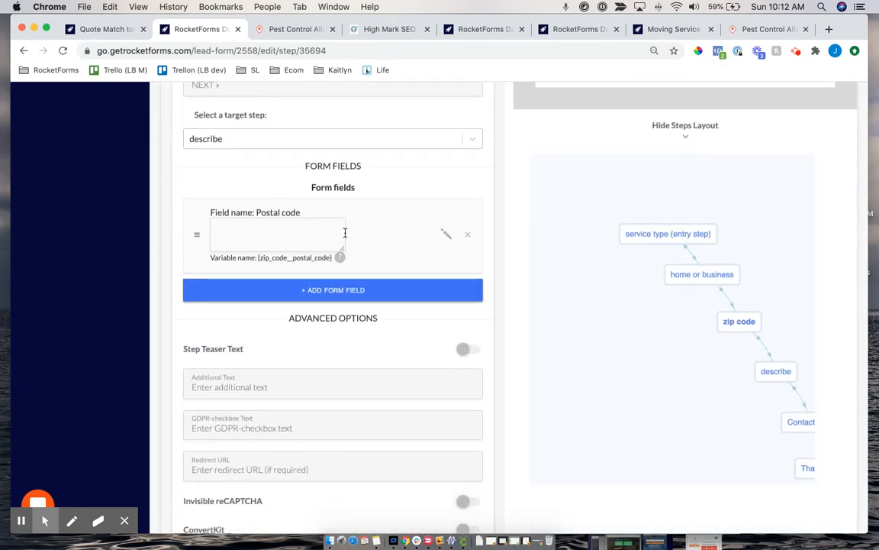
Step: Start adding a form field to the "zip code" step and view the available field types
left_click(342, 290)
scroll(341, 291, "down", 3)
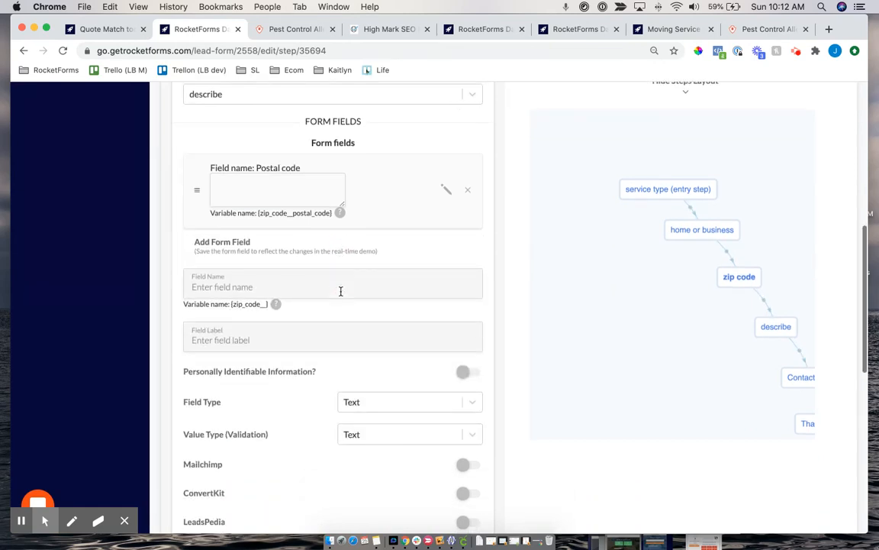
scroll(341, 293, "down", 2)
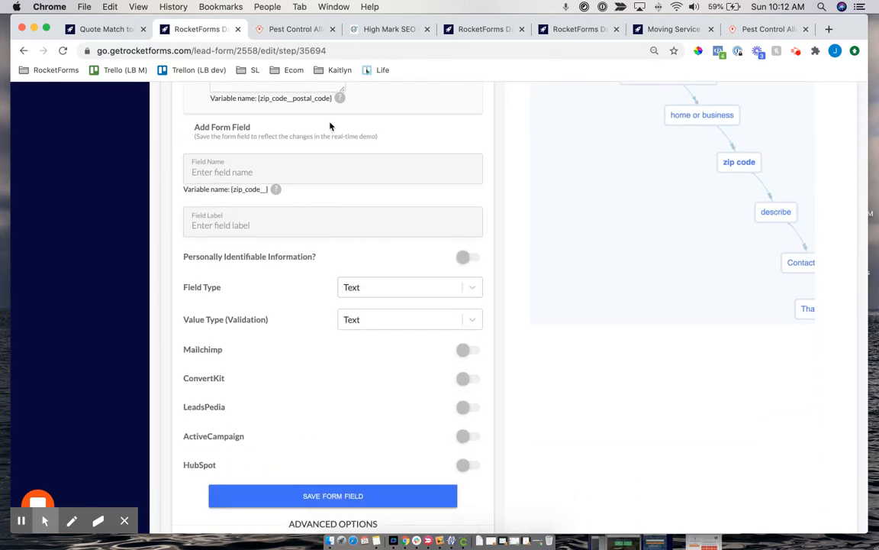
scroll(331, 126, "down", 1)
left_click_drag(181, 266, 379, 258)
left_click(381, 262)
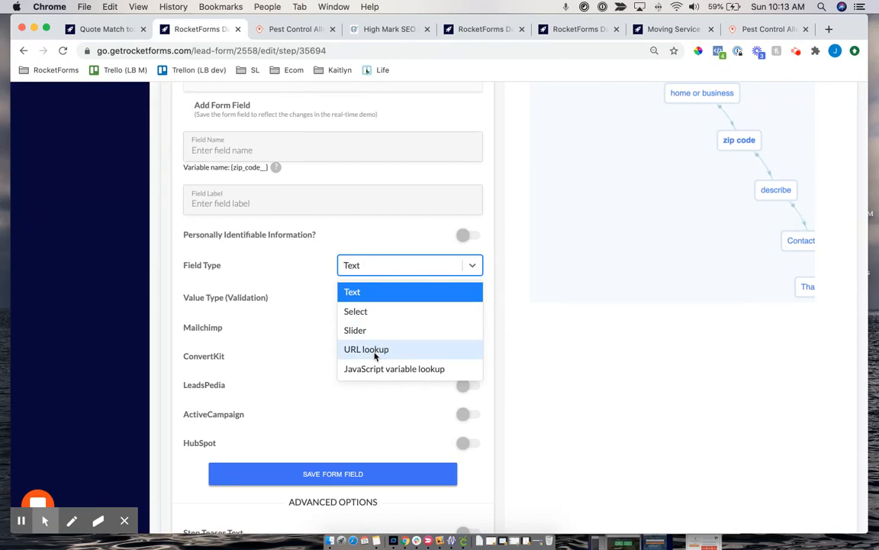
left_click(281, 243)
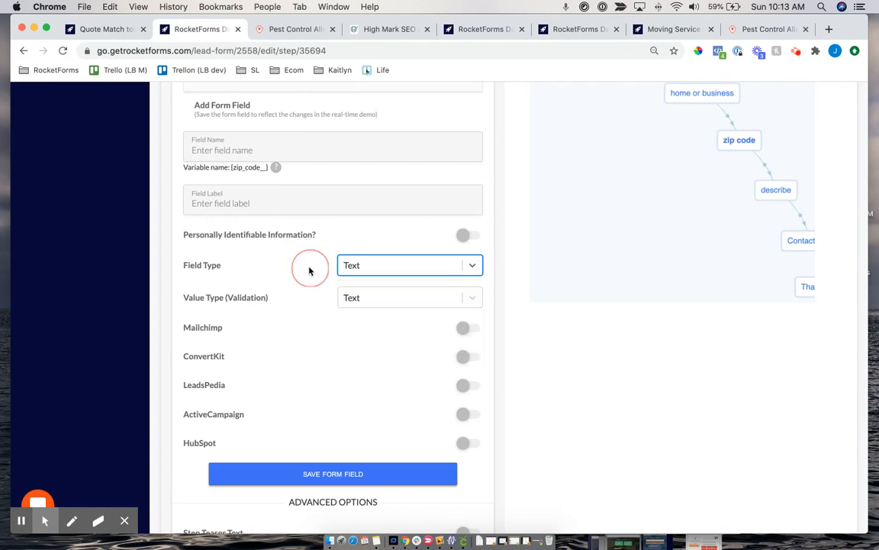
Step: View the new form field's value type validation choices, and look over its integrations and the step's advanced options
left_click_drag(185, 299, 368, 304)
left_click(367, 303)
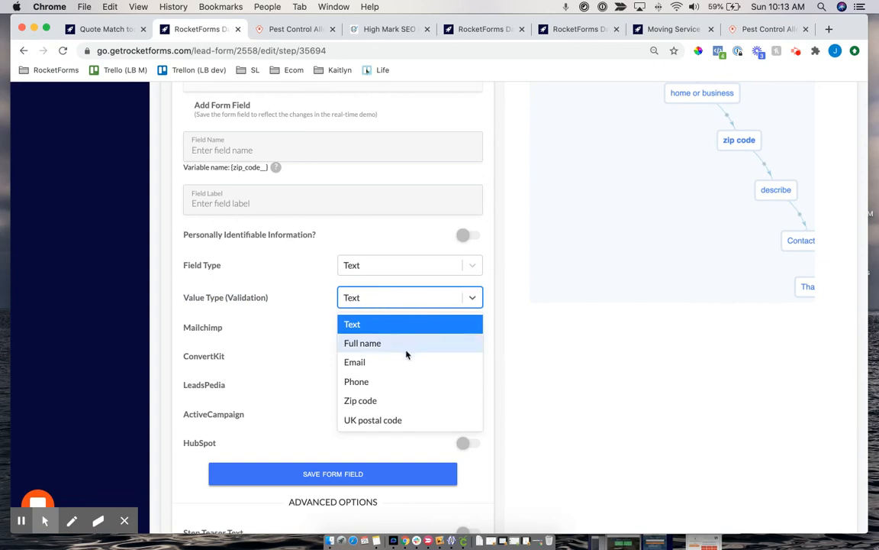
left_click(309, 291)
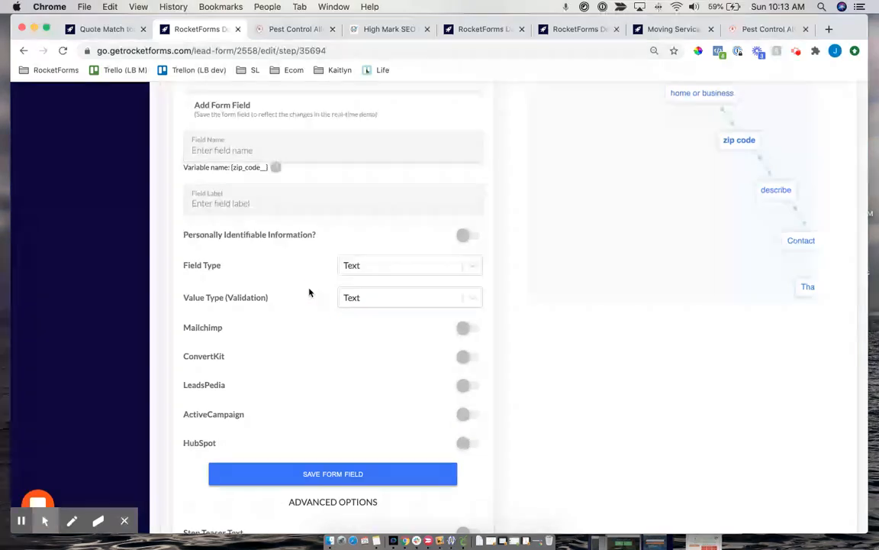
scroll(309, 291, "down", 8)
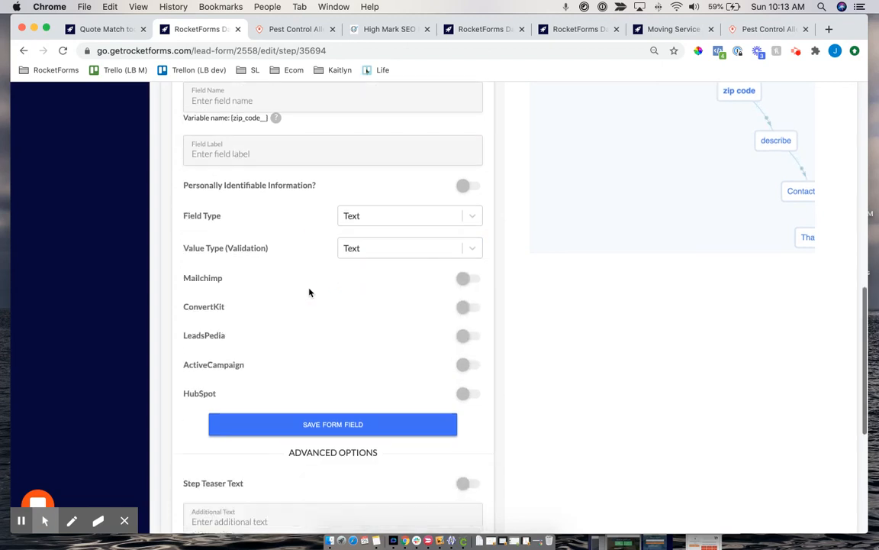
scroll(309, 292, "down", 1)
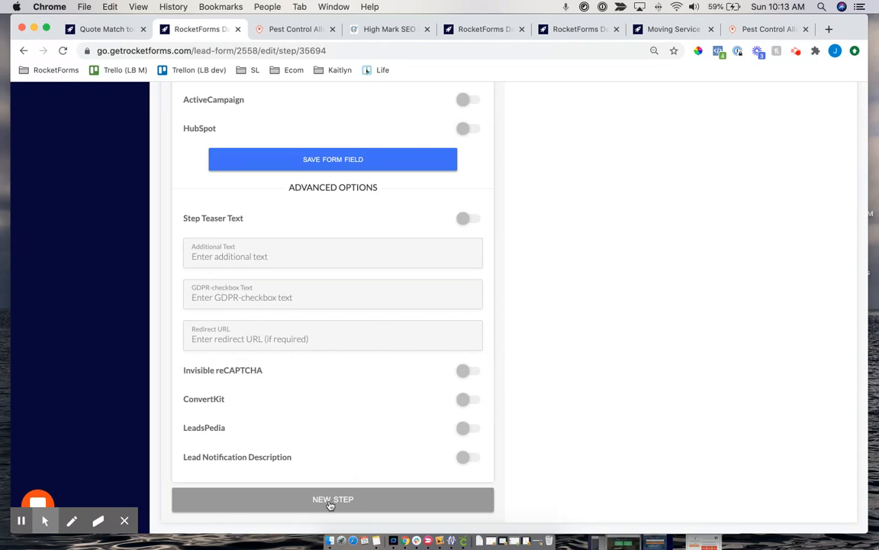
Step: Start a new step of type Form and look over its settings
left_click(330, 501)
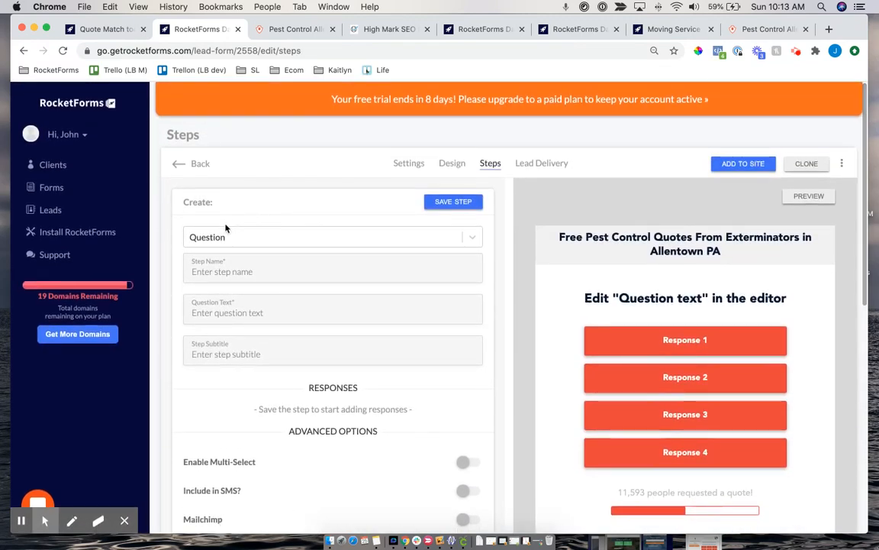
left_click(215, 238)
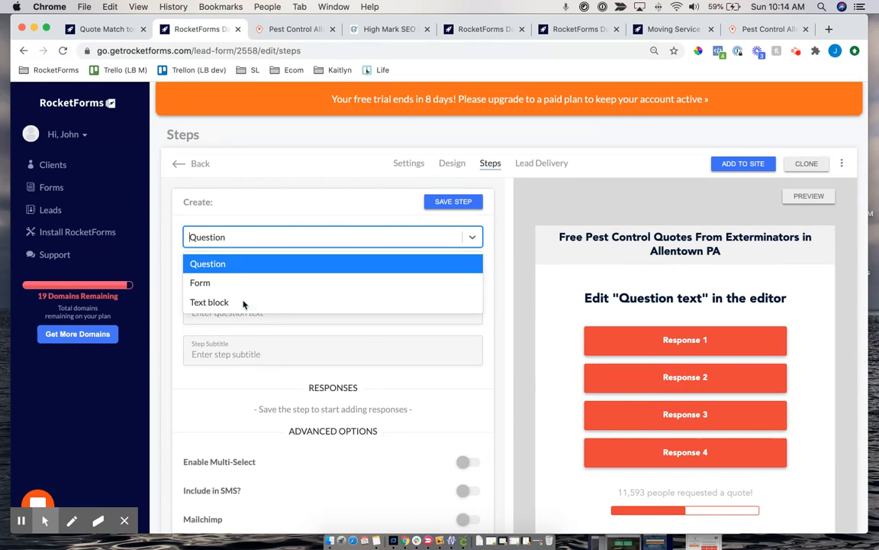
left_click(200, 281)
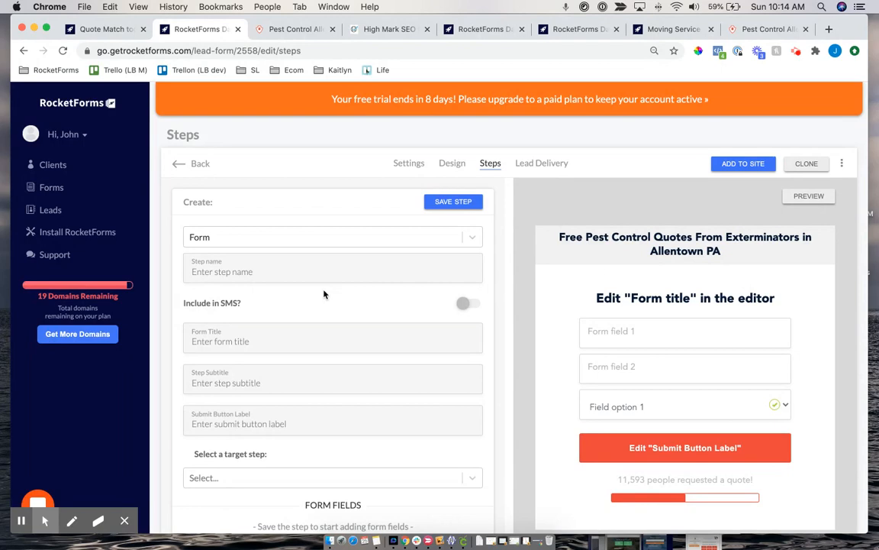
scroll(376, 398, "down", 4)
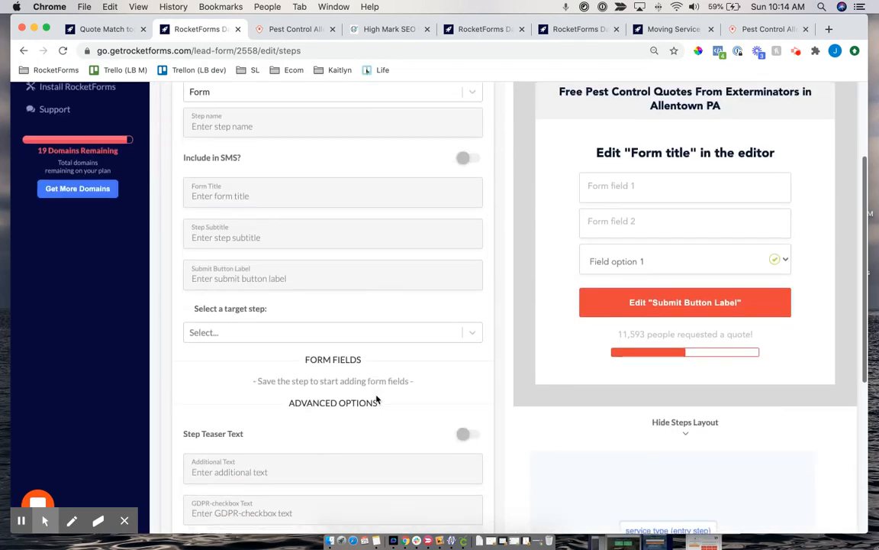
Step: Change the new step's type to Text block and review its fields and preview
scroll(376, 399, "up", 3)
left_click(265, 191)
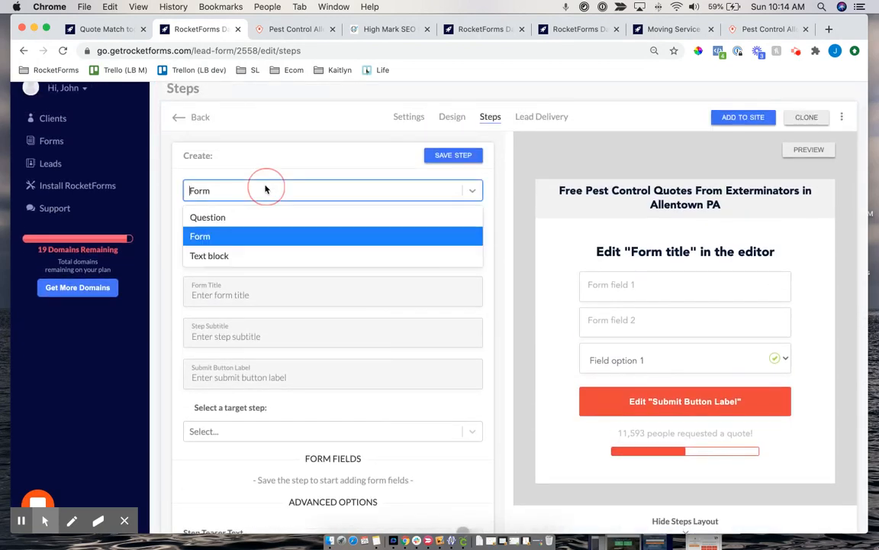
left_click(219, 250)
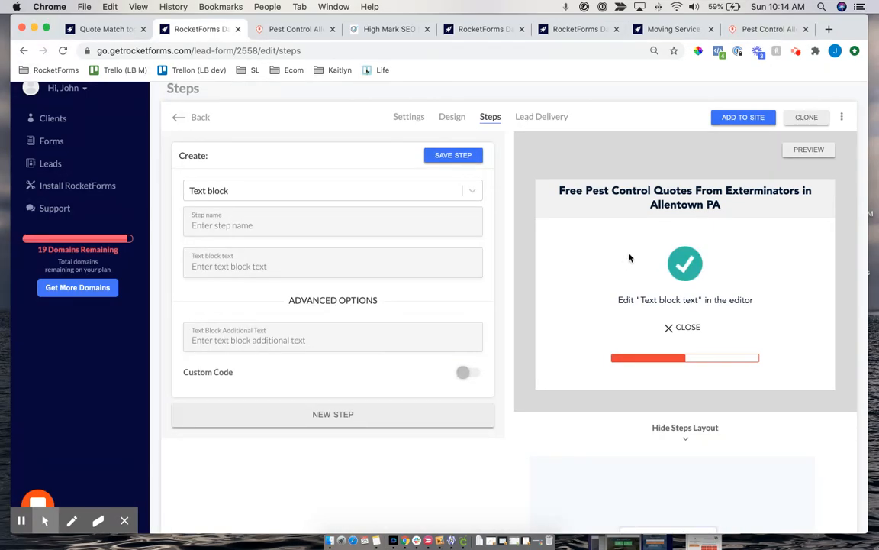
scroll(547, 313, "down", 3)
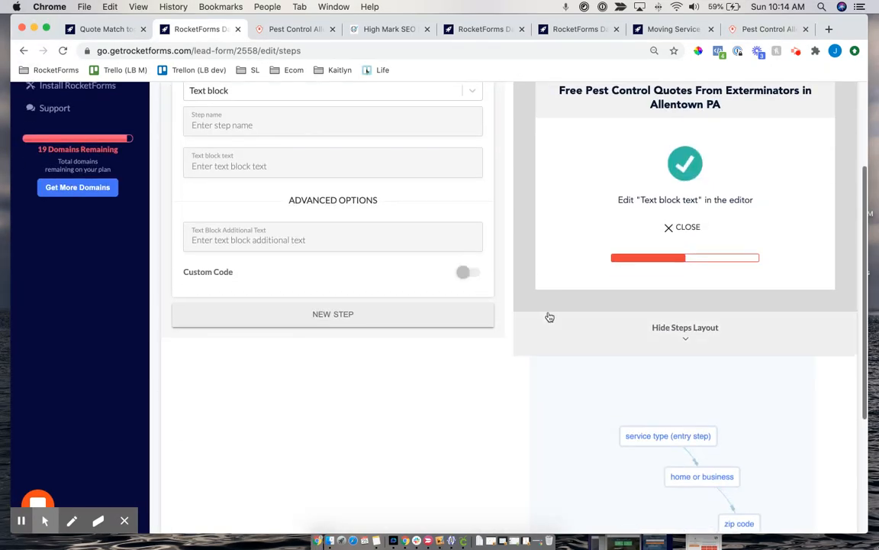
scroll(550, 316, "up", 2)
scroll(686, 252, "down", 3)
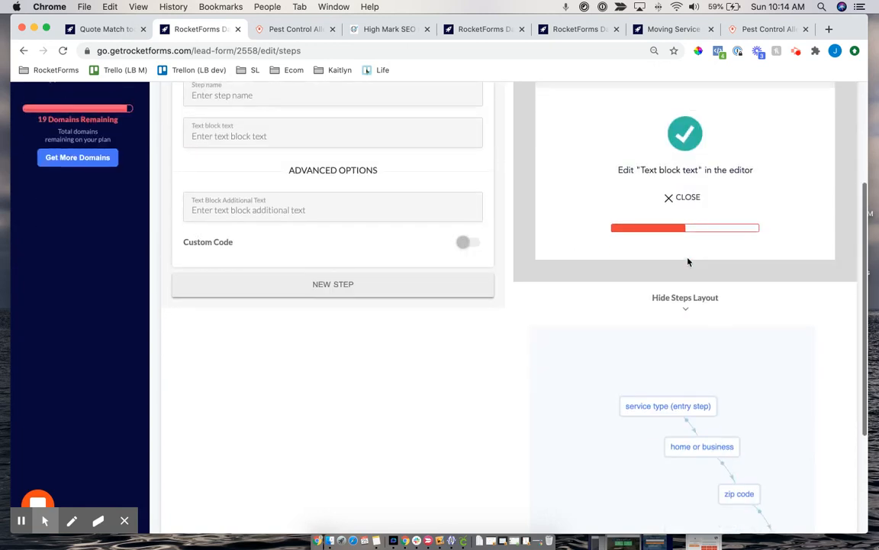
scroll(688, 262, "up", 2)
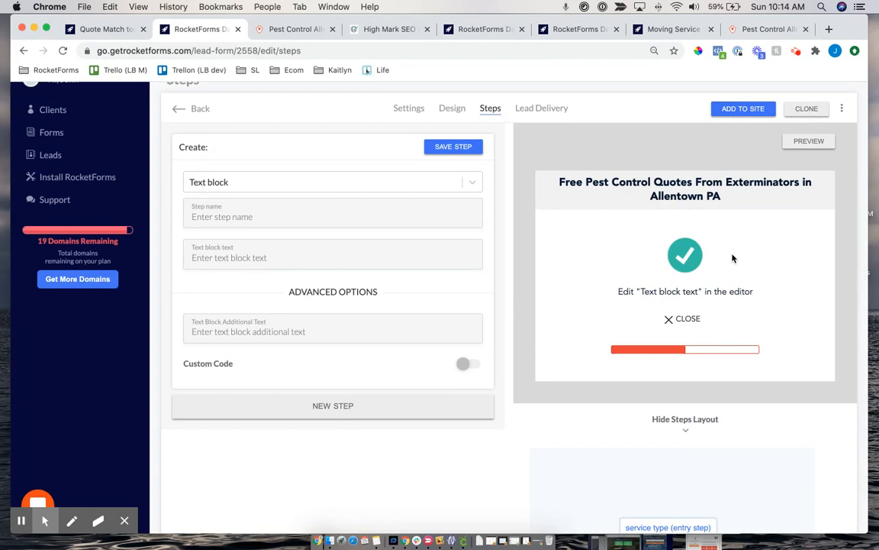
Step: Open the "Contact form" step from the steps layout and examine its form fields and advanced options, including the redirect URL
scroll(732, 258, "down", 4)
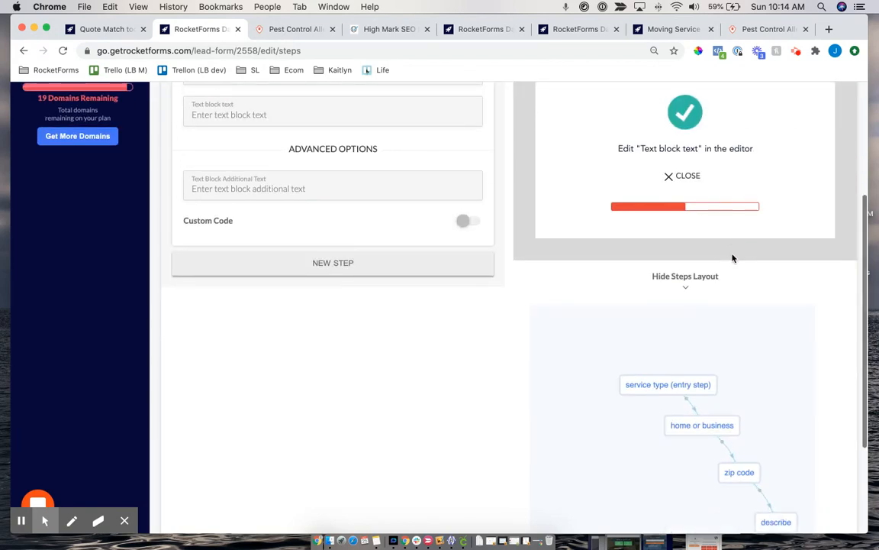
left_click_drag(752, 422, 654, 310)
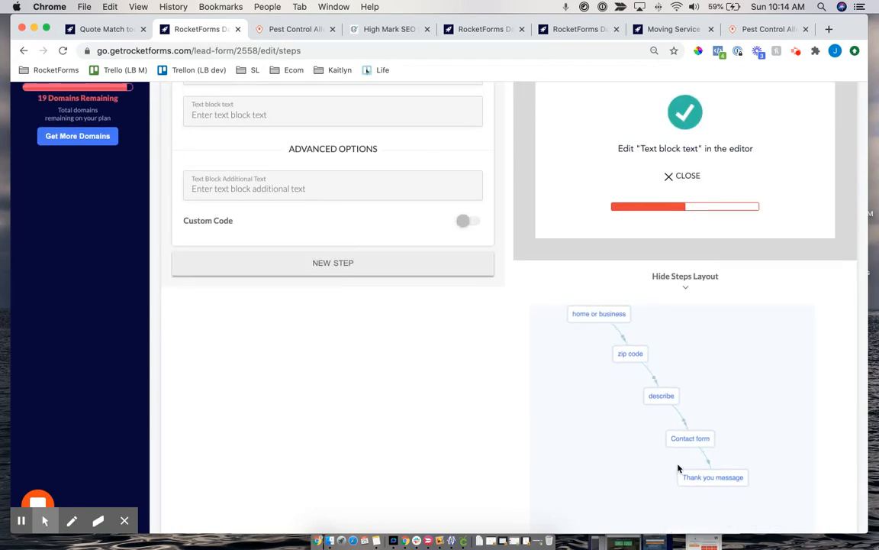
left_click(676, 438)
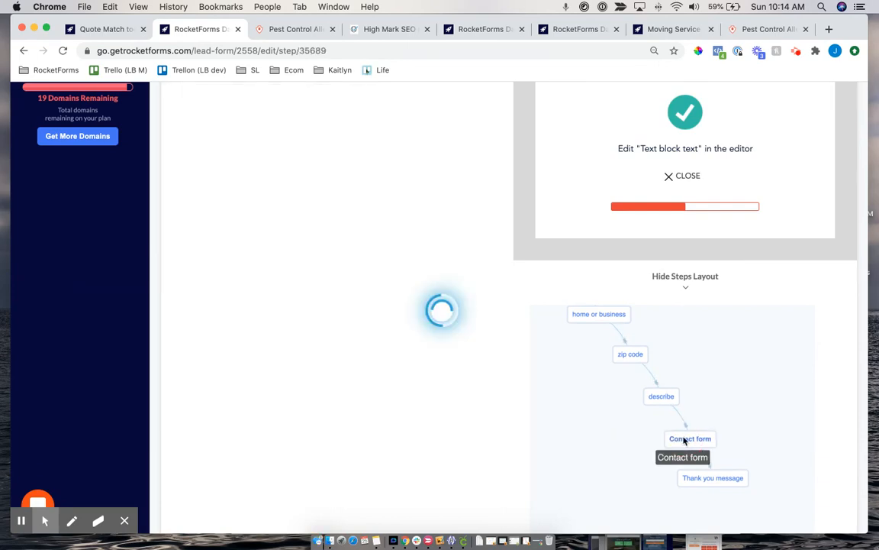
scroll(401, 287, "down", 9)
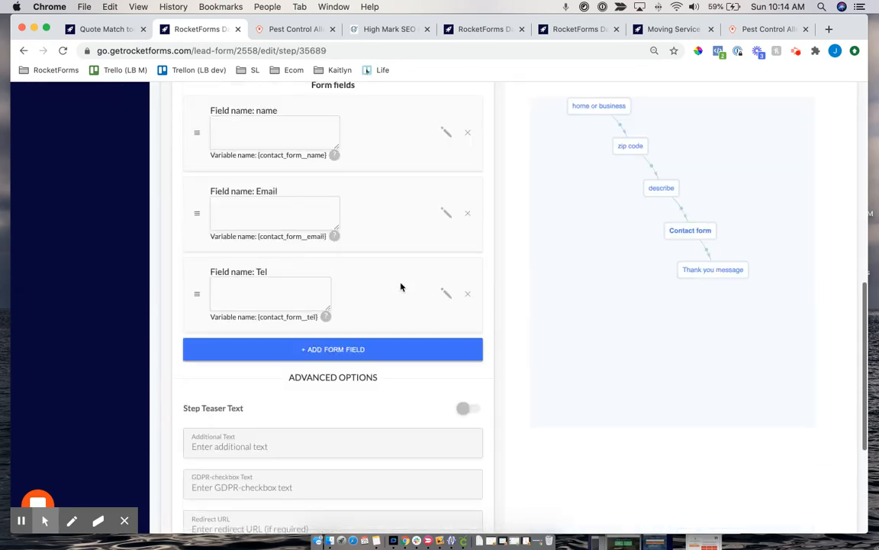
scroll(400, 287, "down", 5)
left_click(352, 330)
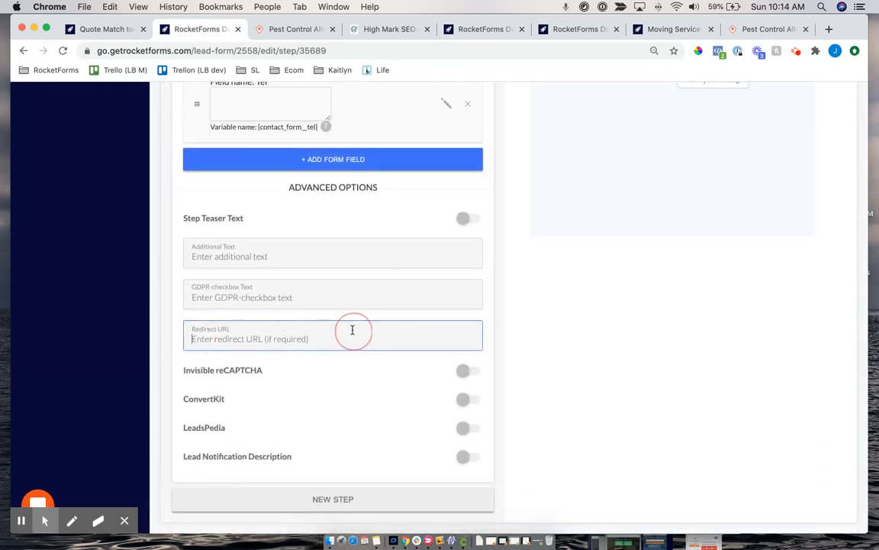
Step: Open the form's lead delivery settings and view the email notification options
scroll(447, 169, "up", 15)
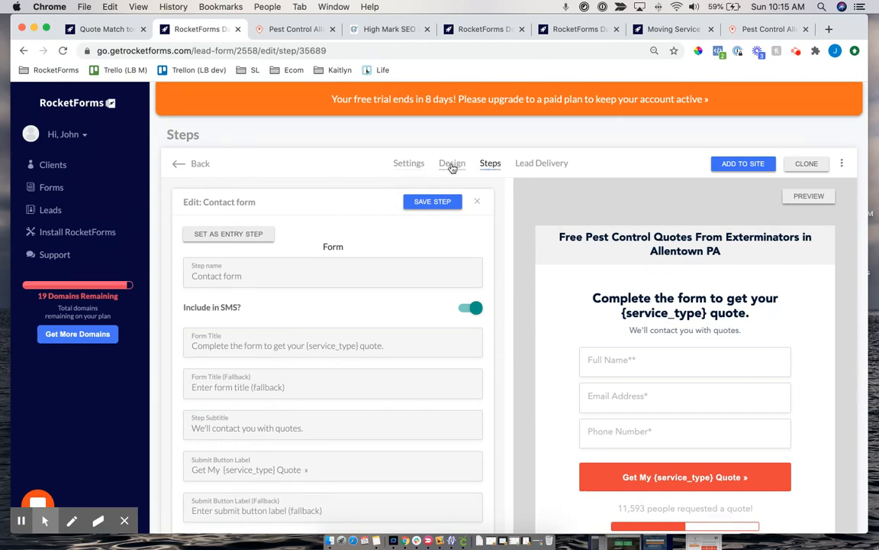
left_click(537, 166)
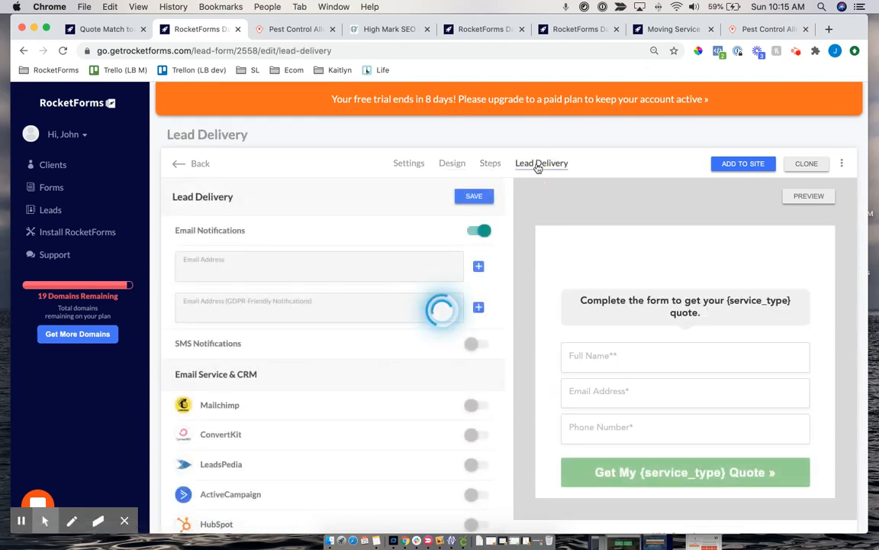
left_click(471, 233)
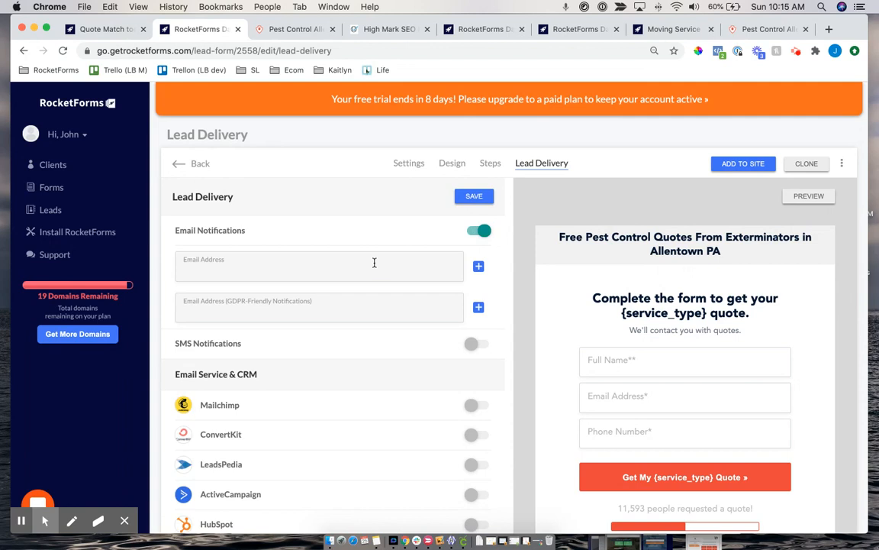
Step: Try adding two extra notification email address fields and remove them again
left_click(479, 266)
left_click(472, 307)
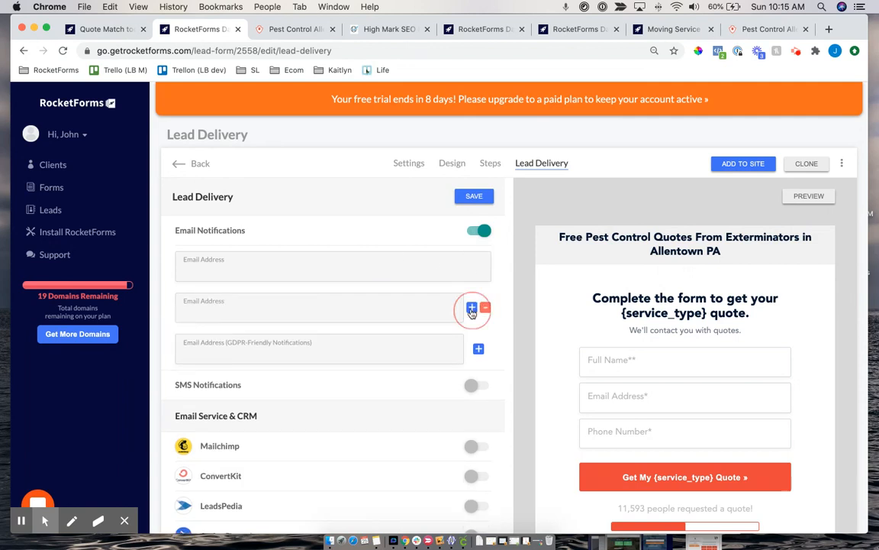
left_click(486, 349)
left_click(483, 307)
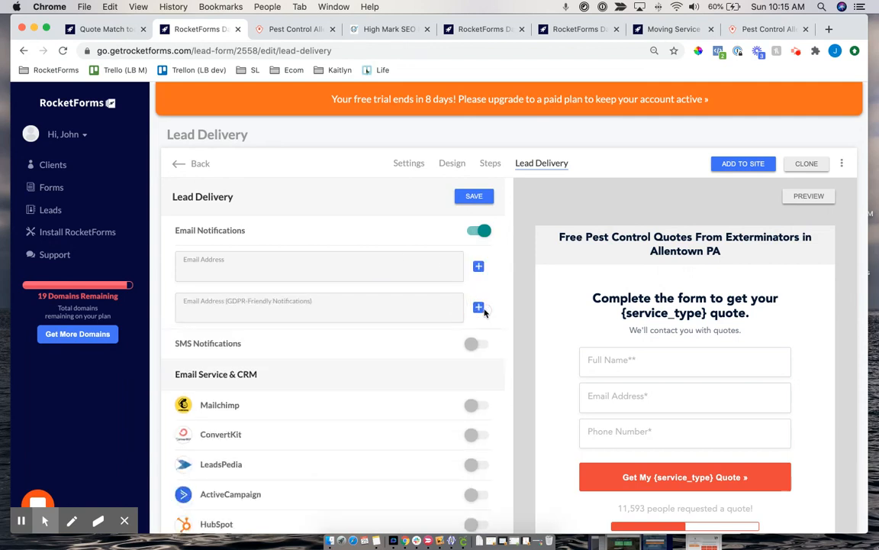
Step: Examine the SMS notification option and the email service and CRM integrations available for lead delivery
scroll(486, 313, "down", 2)
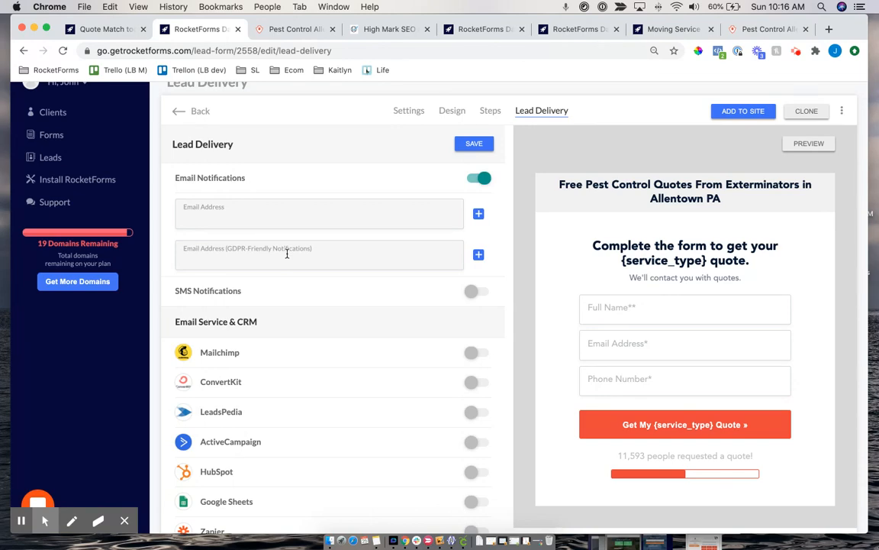
scroll(287, 254, "down", 1)
scroll(343, 377, "up", 2)
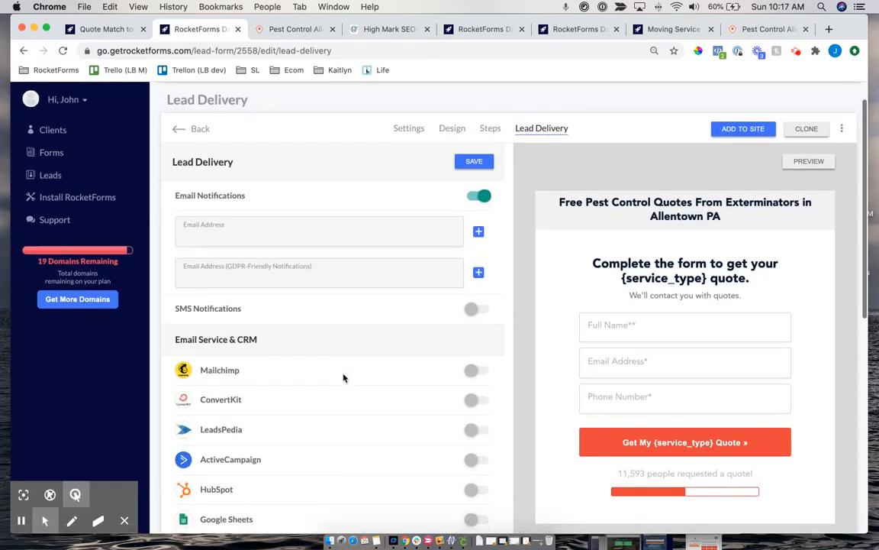
scroll(344, 377, "down", 4)
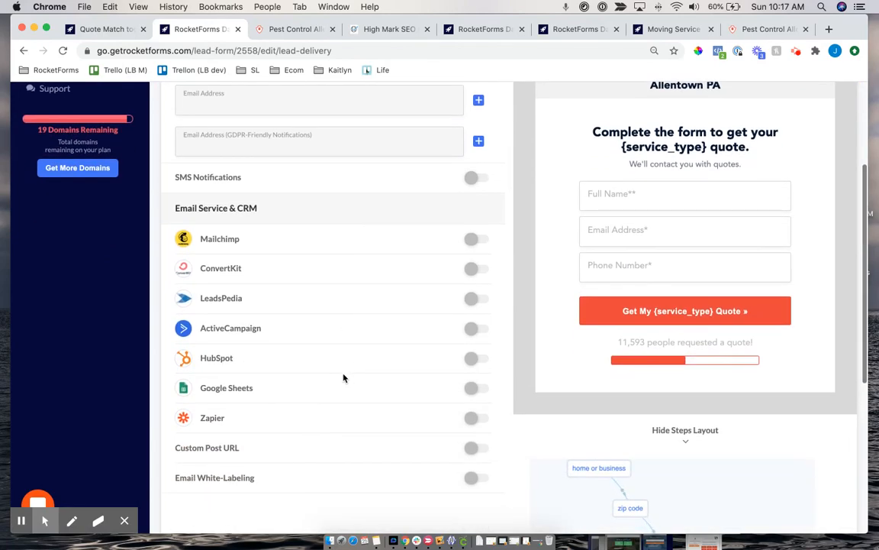
scroll(344, 377, "down", 1)
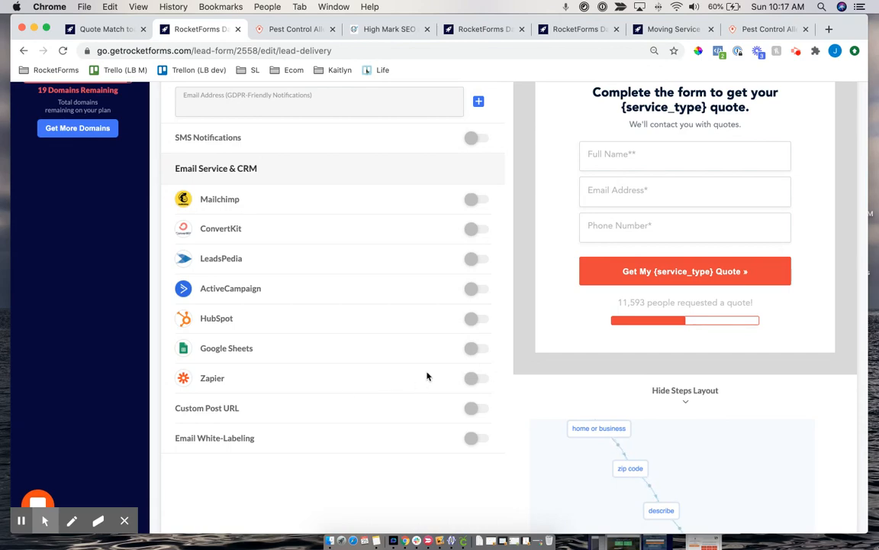
scroll(427, 374, "up", 5)
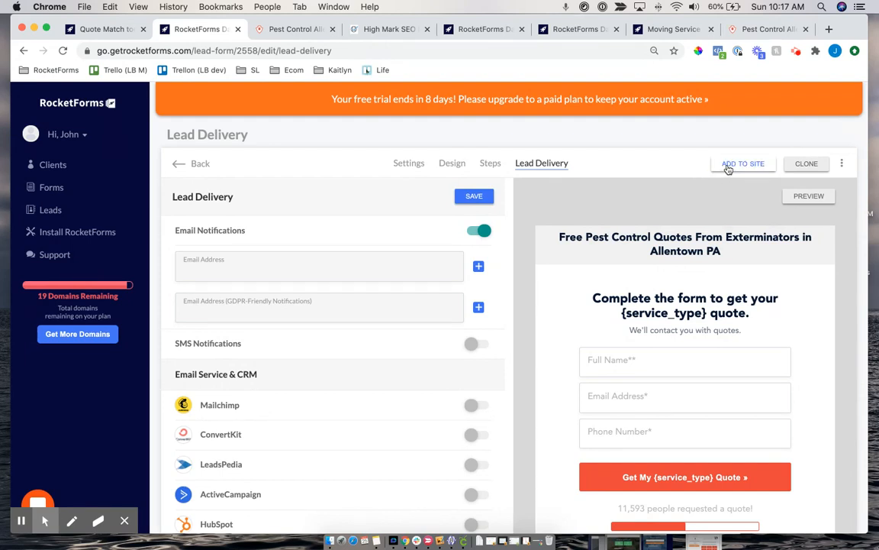
Step: Open the full preview of the form, start the demo and answer the service type question
left_click(807, 196)
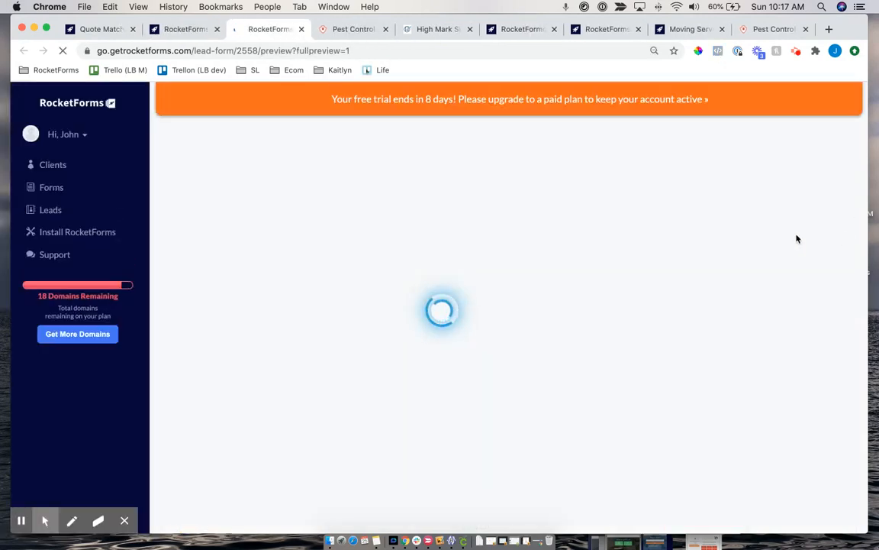
right_click(449, 126)
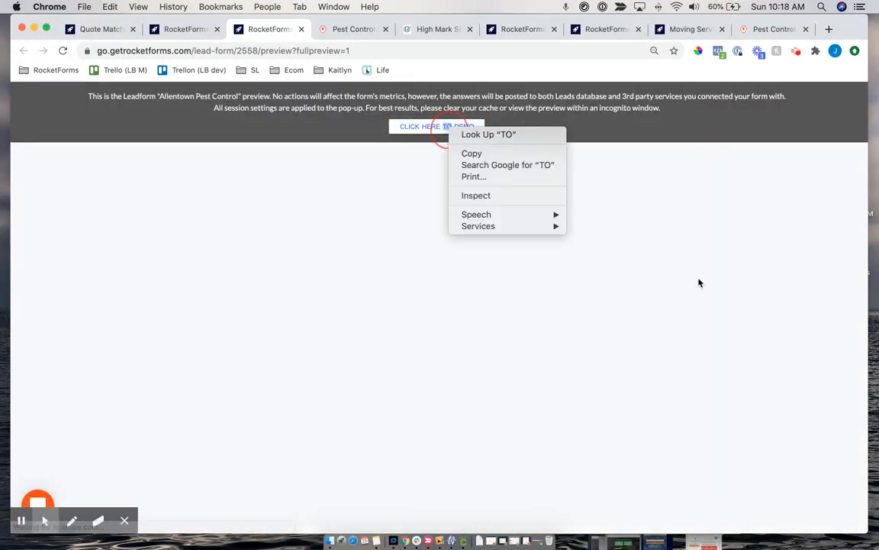
left_click(438, 203)
left_click(416, 127)
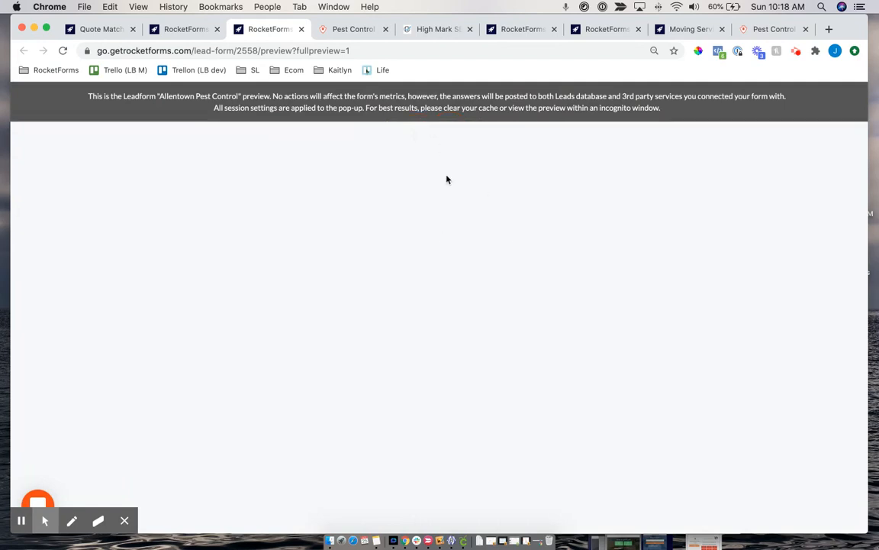
left_click(406, 250)
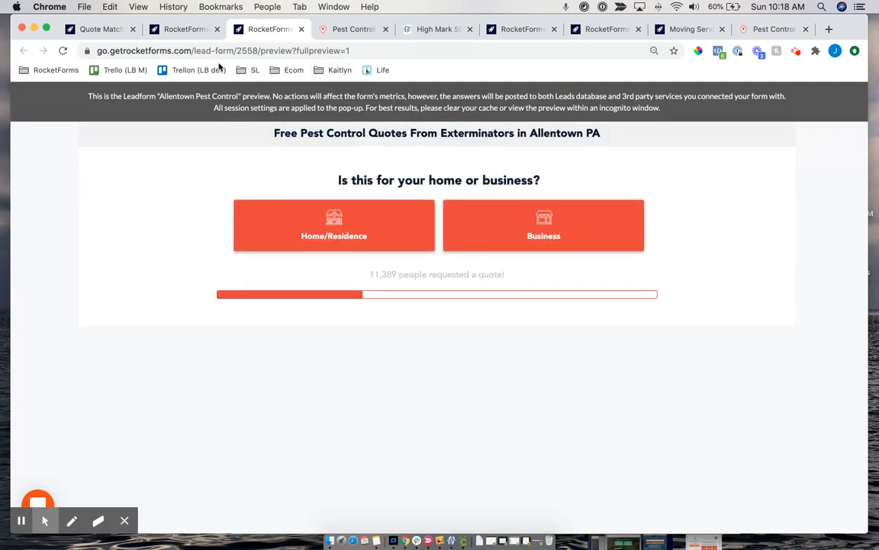
Step: Return to the form editor, open the Add To Site settings and examine the target page URL
left_click(184, 29)
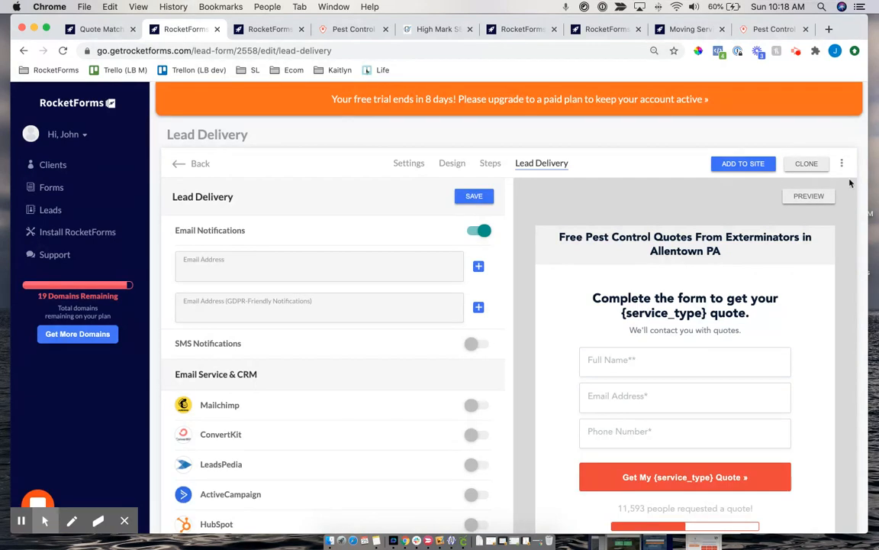
left_click(742, 165)
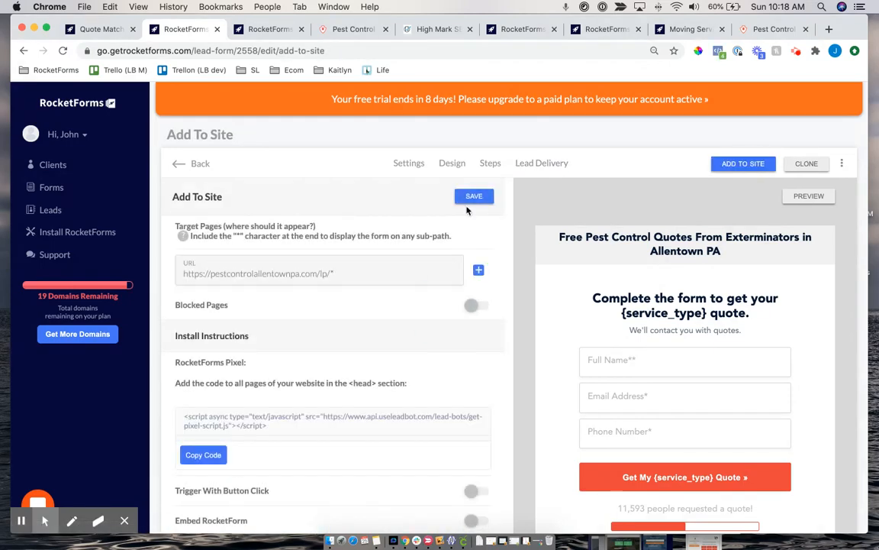
scroll(272, 248, "down", 1)
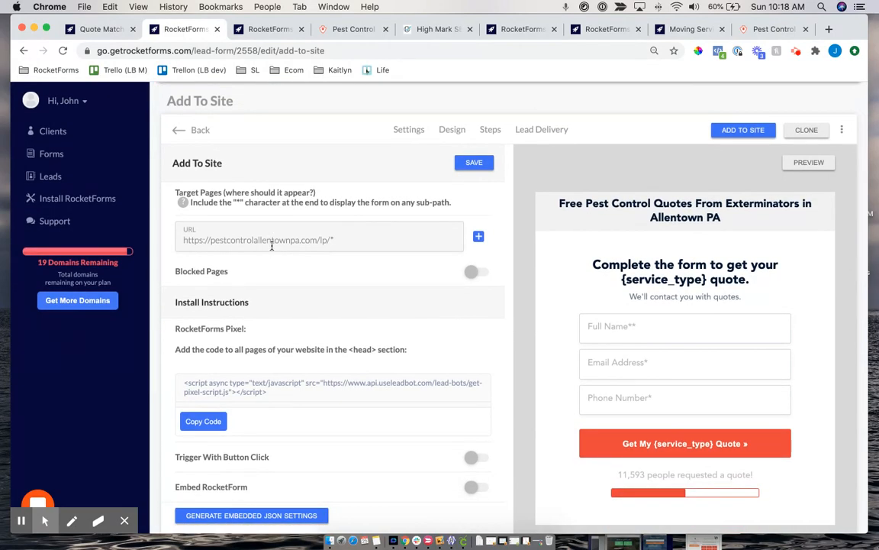
right_click(187, 239)
left_click(336, 232)
left_click(334, 245)
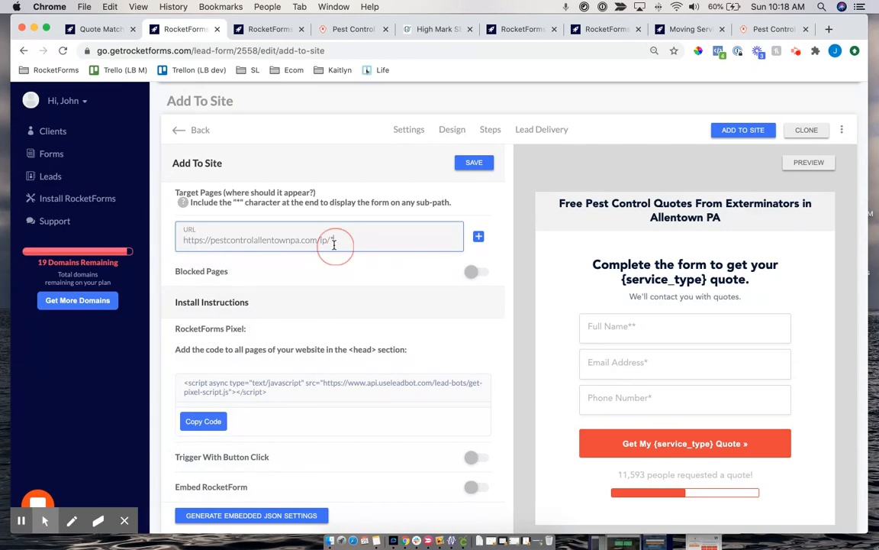
Step: Copy the URL of the live Pest Control landing page and return to the form's Add To Site settings
left_click(333, 33)
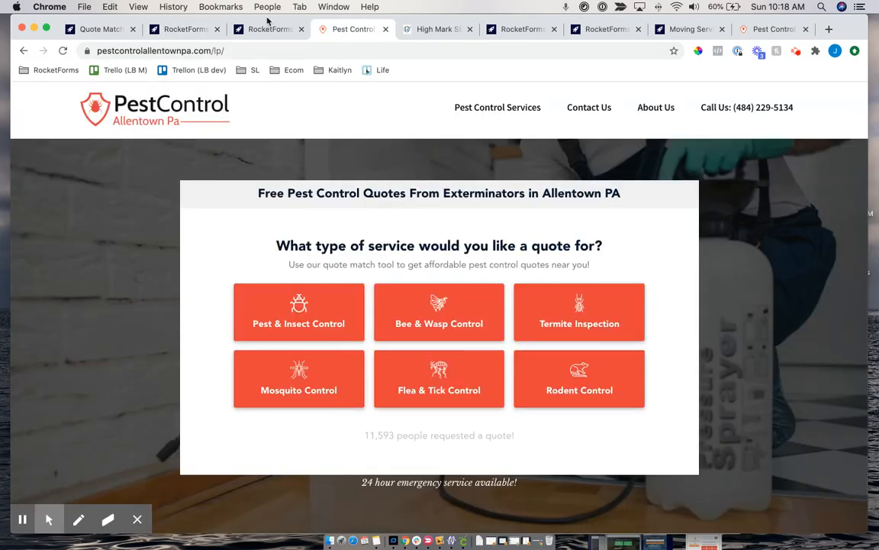
left_click(227, 51)
left_click(227, 51)
double_click(227, 51)
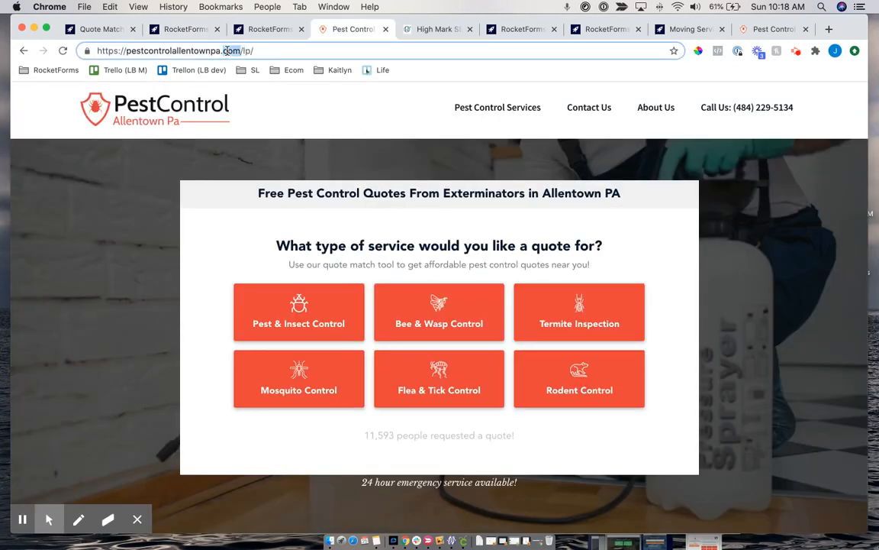
triple_click(226, 50)
key("super+c")
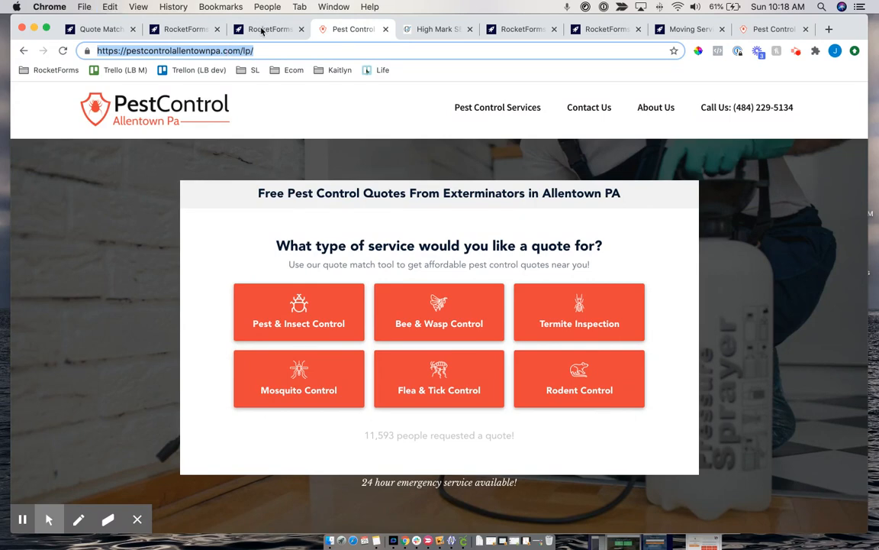
left_click(236, 29)
left_click(166, 30)
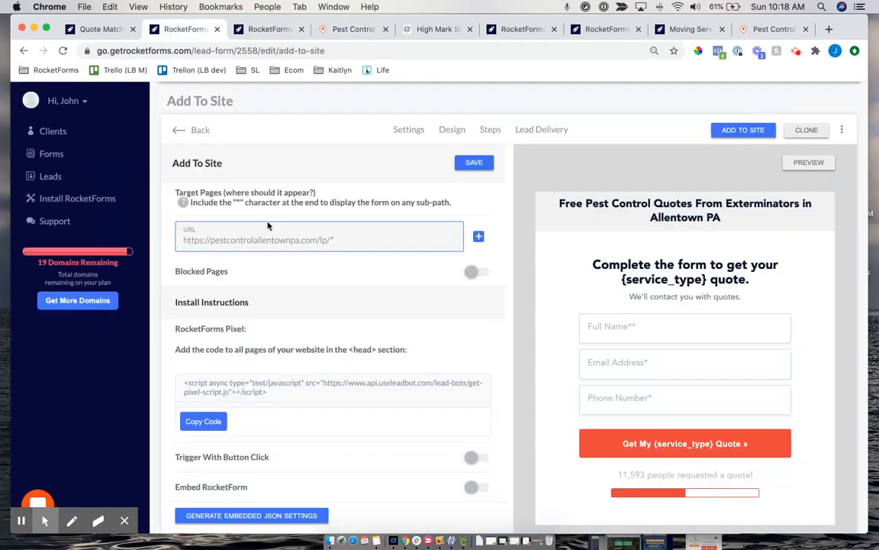
Step: Try adding two more target page URL fields and remove them again
left_click(478, 236)
left_click(473, 280)
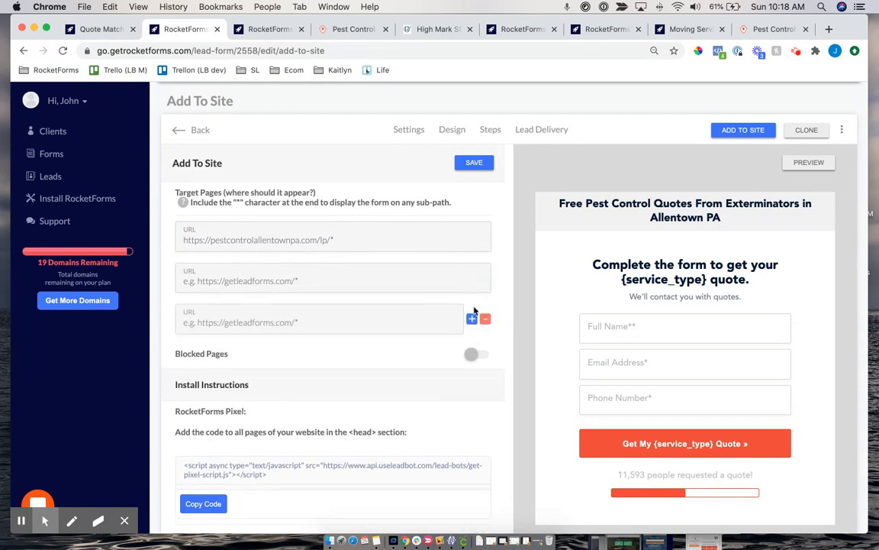
left_click(486, 318)
left_click(485, 280)
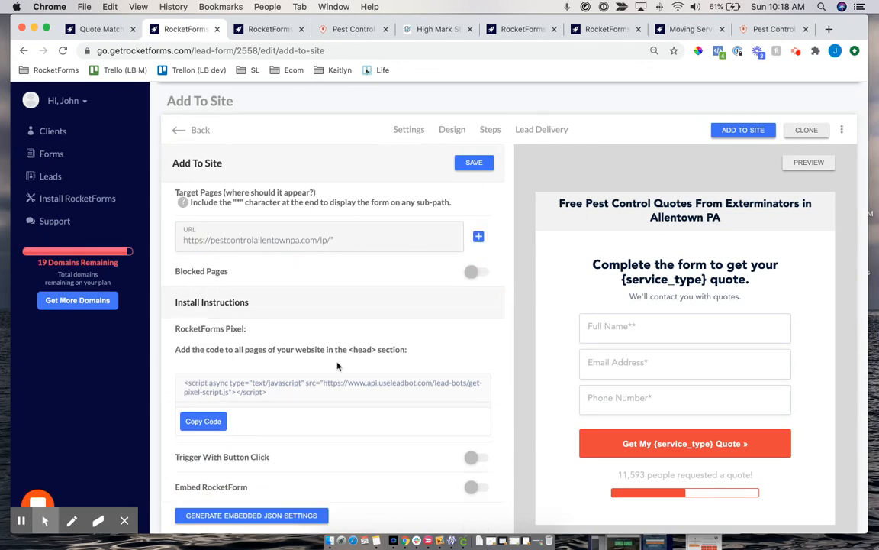
Step: Review the install instructions and copy the RocketForms Pixel code meant for the website's <head> section
scroll(336, 366, "down", 3)
scroll(337, 365, "down", 1)
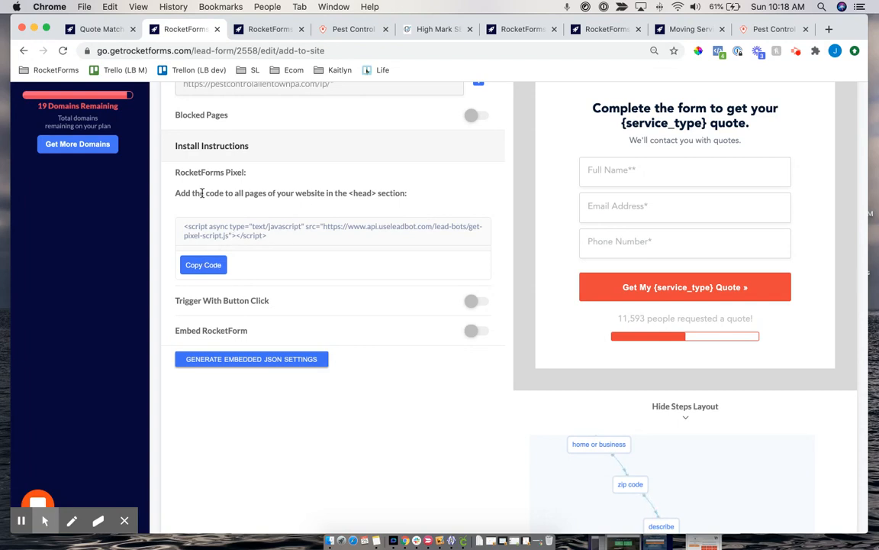
left_click_drag(158, 170, 256, 181)
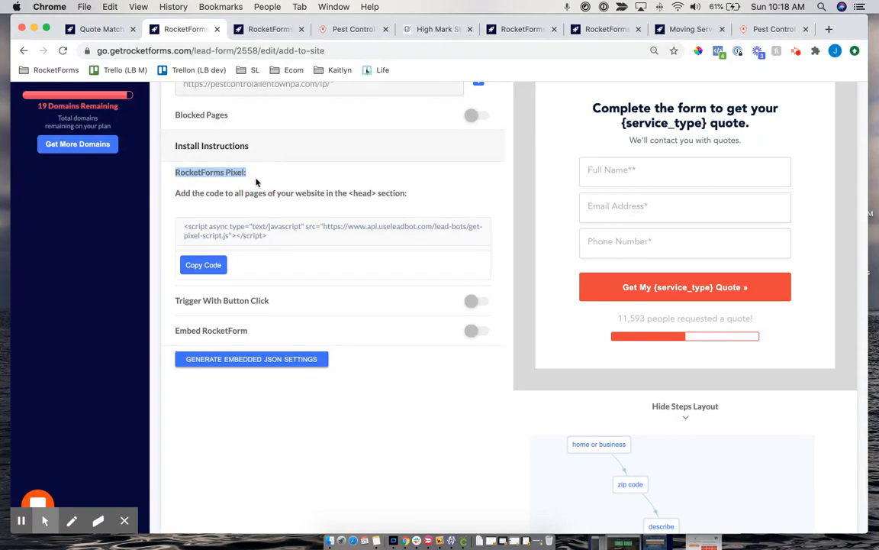
left_click(209, 268)
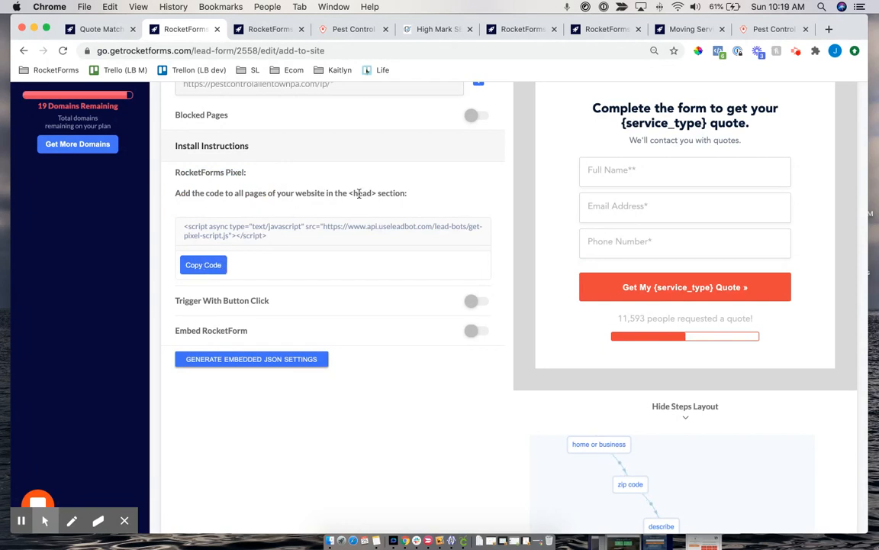
left_click_drag(348, 193, 376, 191)
triple_click(261, 232)
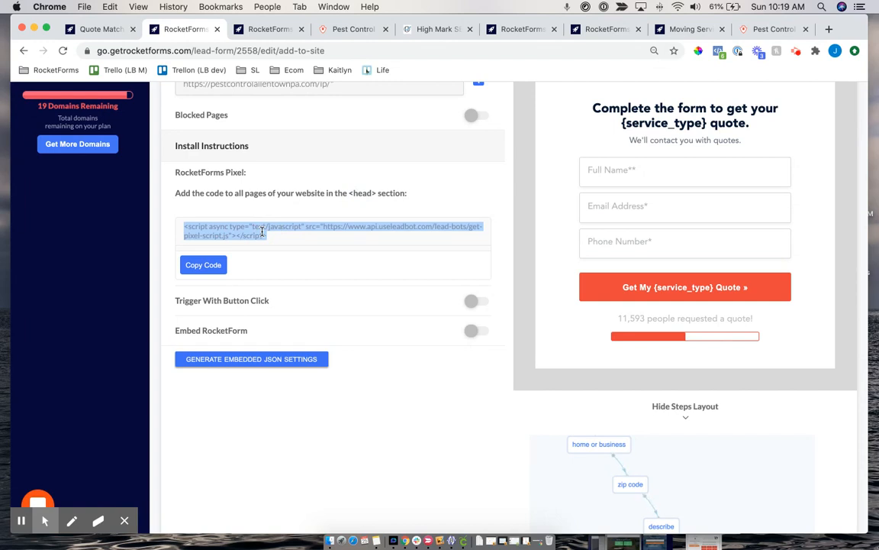
Step: Examine the "Trigger With Button Click" option in the install instructions
scroll(258, 290, "down", 1)
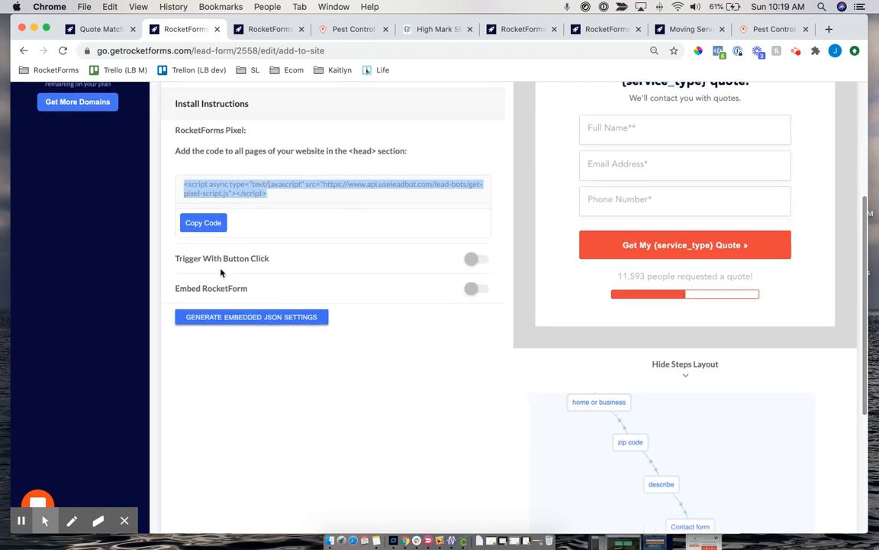
left_click_drag(172, 261, 262, 258)
left_click_drag(265, 258, 270, 263)
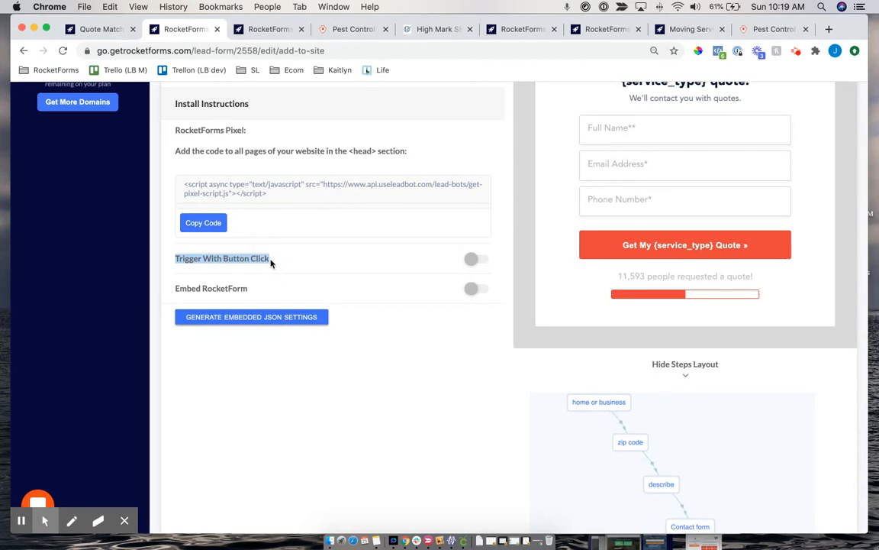
Step: Open the quote form popup from the live Pest Control Allentown page and return to the form's Add To Site settings
left_click(340, 30)
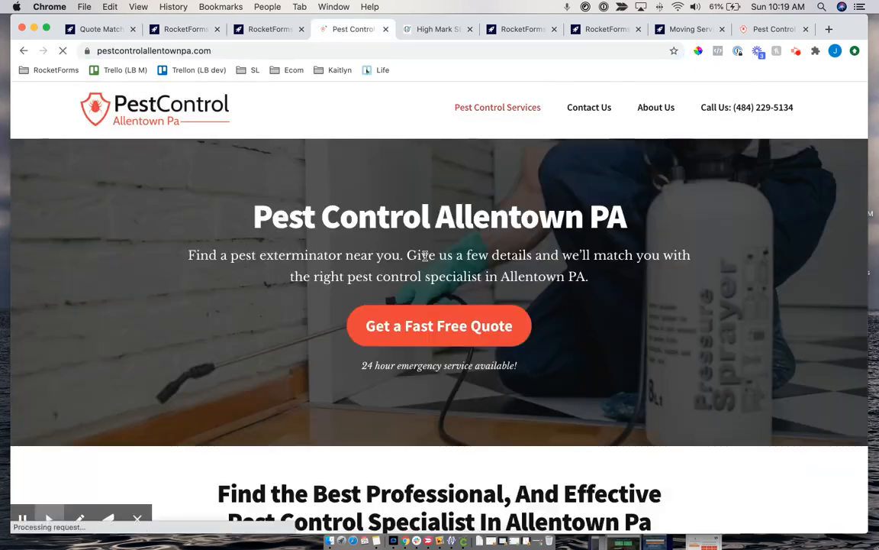
left_click(416, 325)
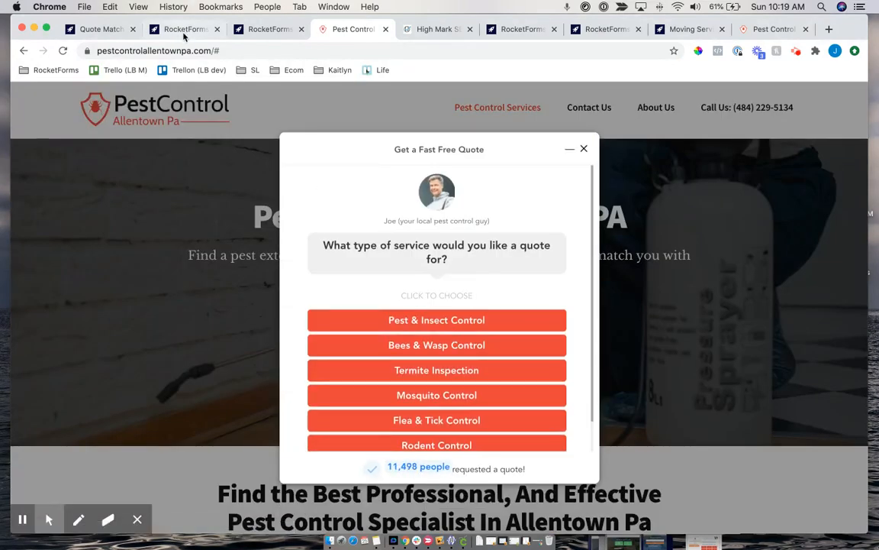
left_click(184, 31)
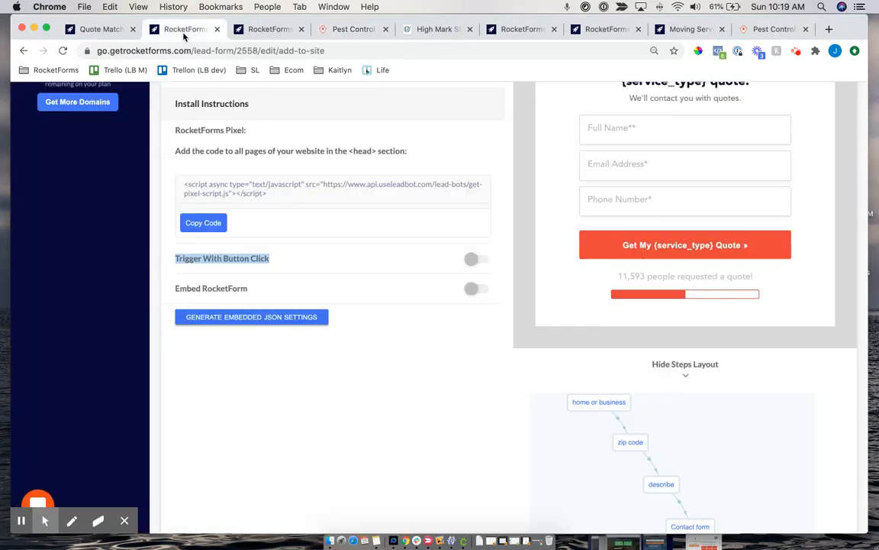
Step: Turn on Trigger With Button Click to review its instructions and example trigger elements, and turn it off again
left_click(474, 261)
scroll(255, 320, "down", 2)
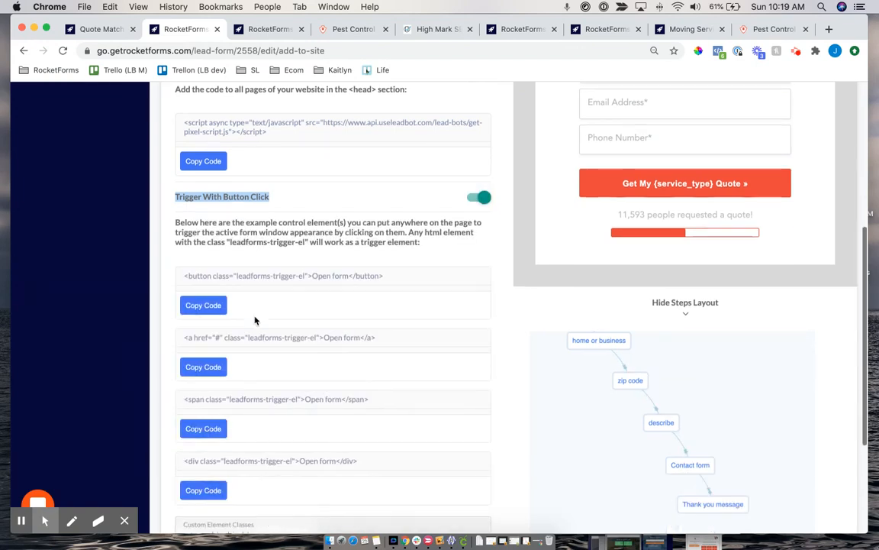
left_click_drag(184, 222, 330, 277)
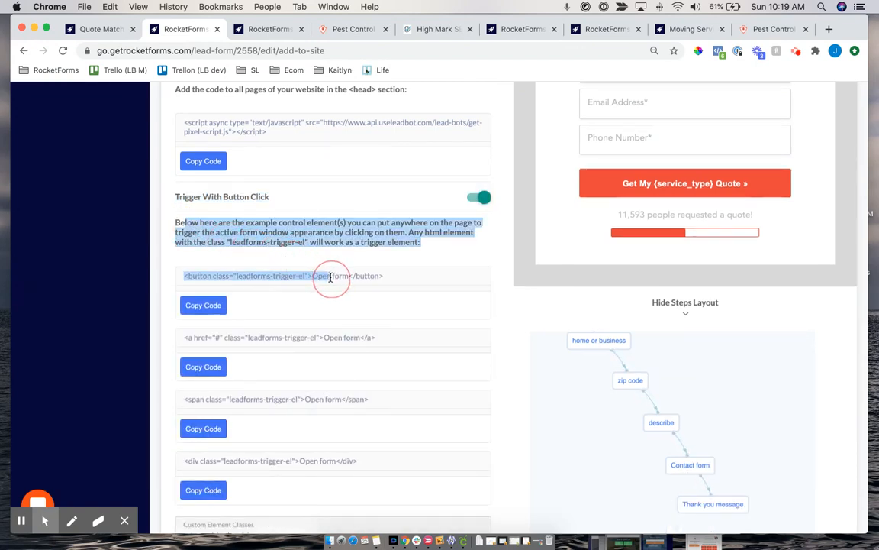
left_click(484, 200)
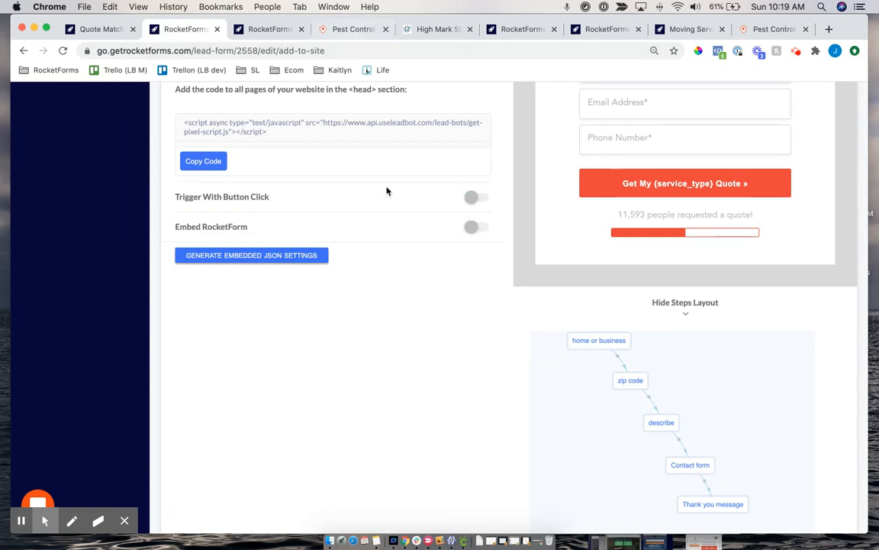
Step: Turn on Embed RocketForm and review the HTML elements for embedding a single form and multiple forms
left_click(196, 227)
left_click_drag(197, 227, 237, 226)
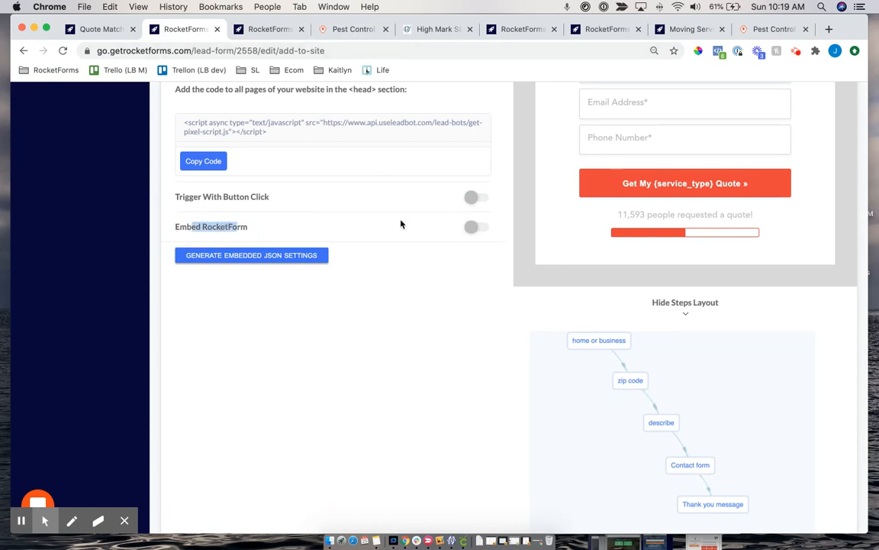
left_click(474, 227)
scroll(302, 323, "down", 1)
scroll(302, 322, "down", 1)
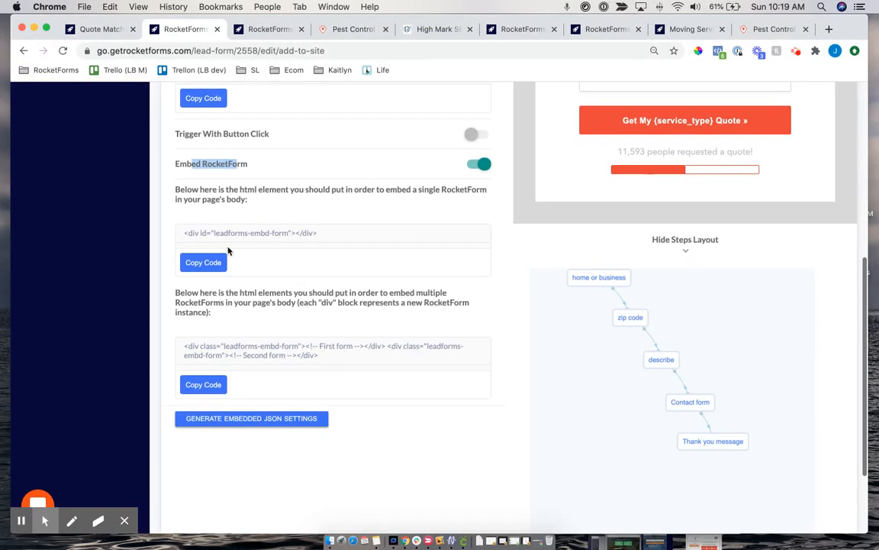
left_click_drag(185, 233, 272, 233)
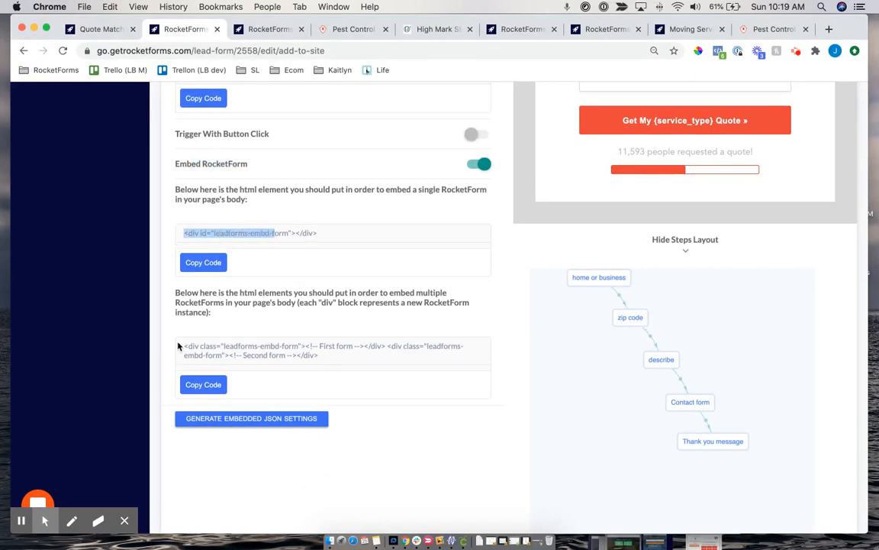
left_click_drag(183, 345, 341, 357)
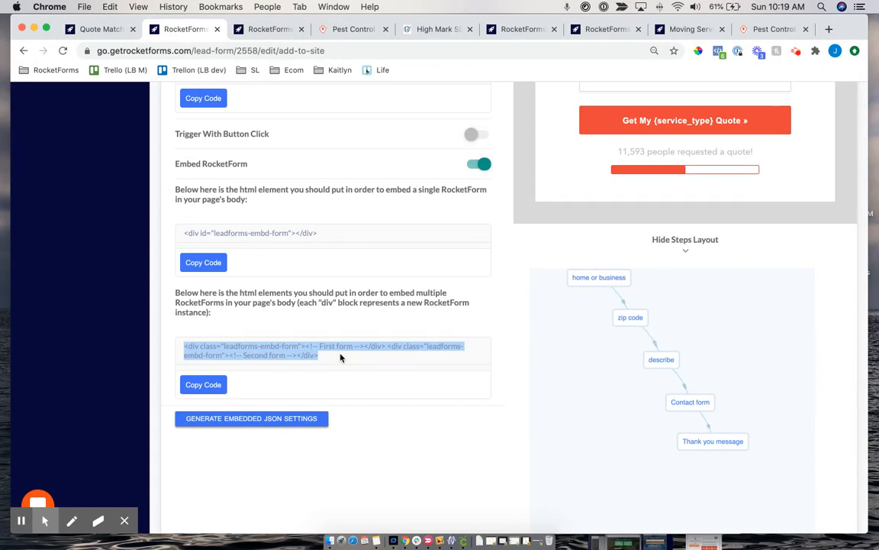
Step: Clone the Allentown Pest Control form from its Add To Site page
scroll(341, 358, "up", 2)
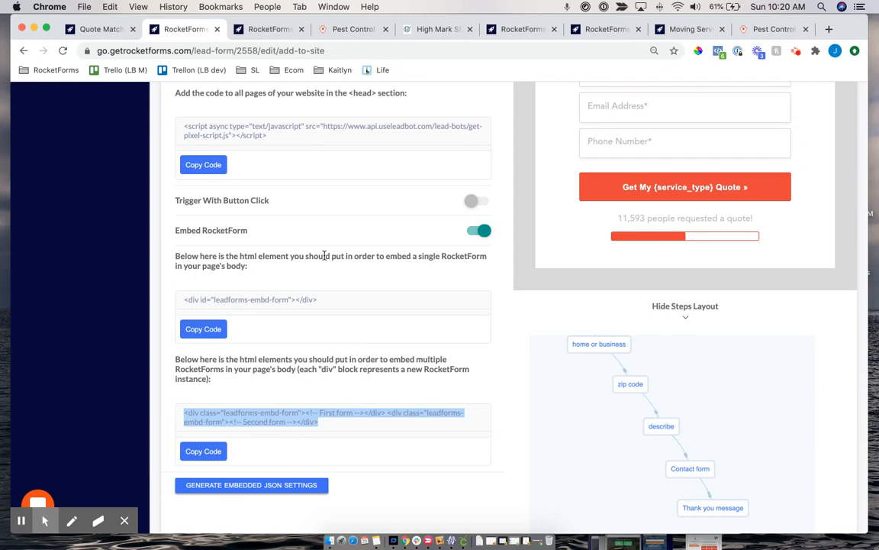
scroll(324, 202, "up", 3)
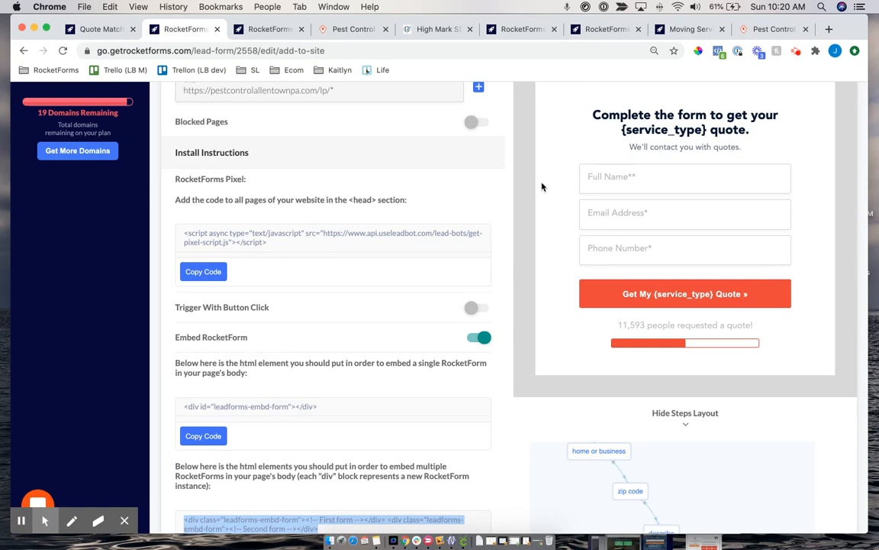
scroll(542, 186, "up", 5)
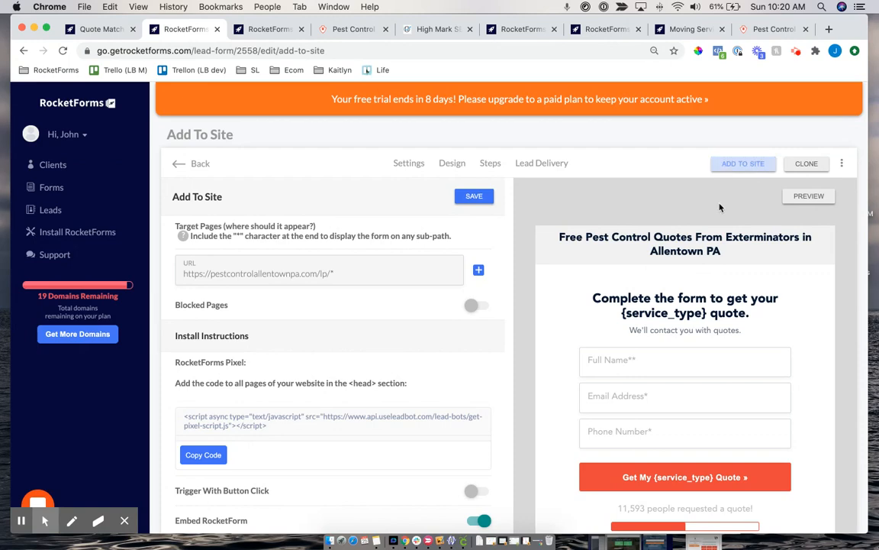
scroll(725, 191, "down", 2)
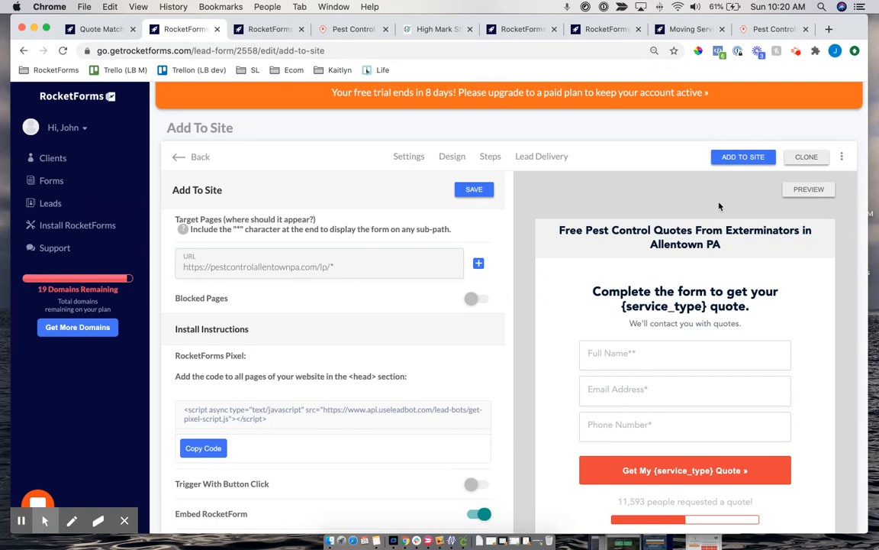
left_click(794, 160)
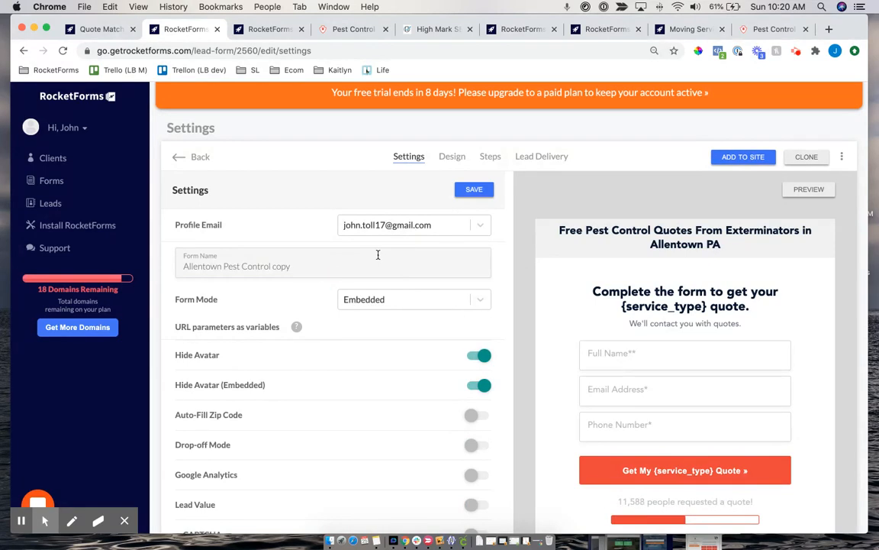
Step: Review the cloned form's name and its other settings
left_click_drag(301, 268, 141, 245)
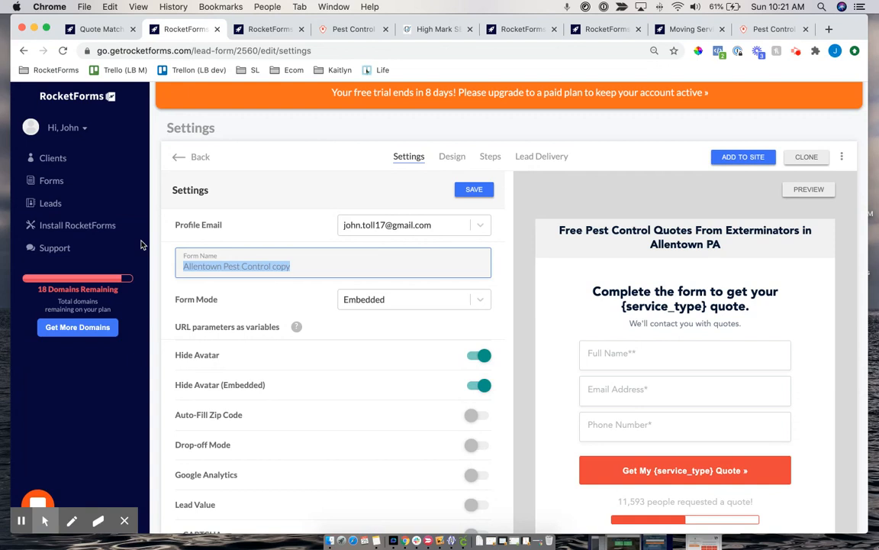
left_click(540, 158)
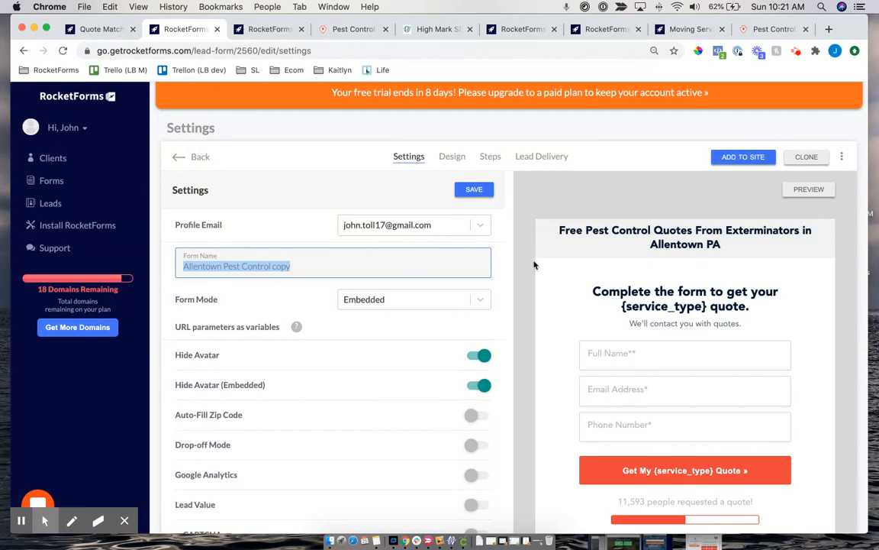
scroll(509, 268, "down", 2)
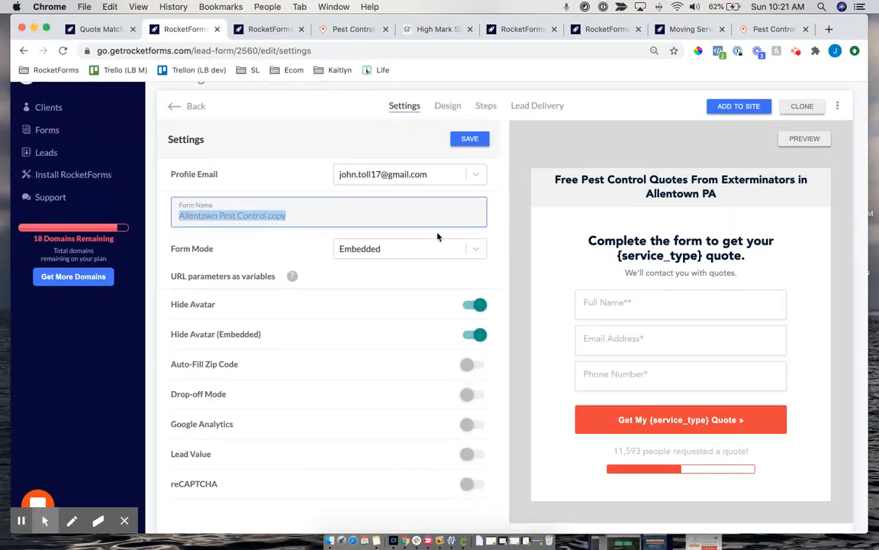
scroll(335, 263, "up", 3)
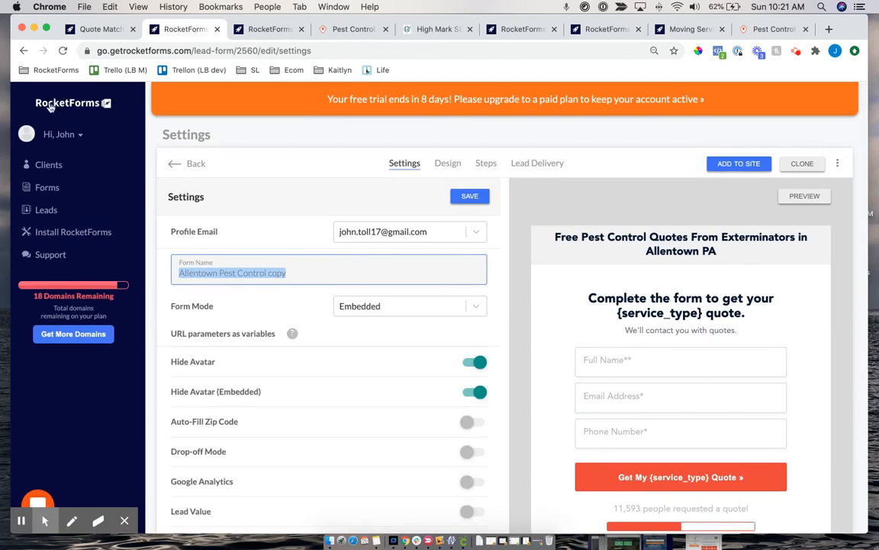
Step: Return to the list of RocketForms and open the original Allentown Pest Control form's overview
left_click(50, 104)
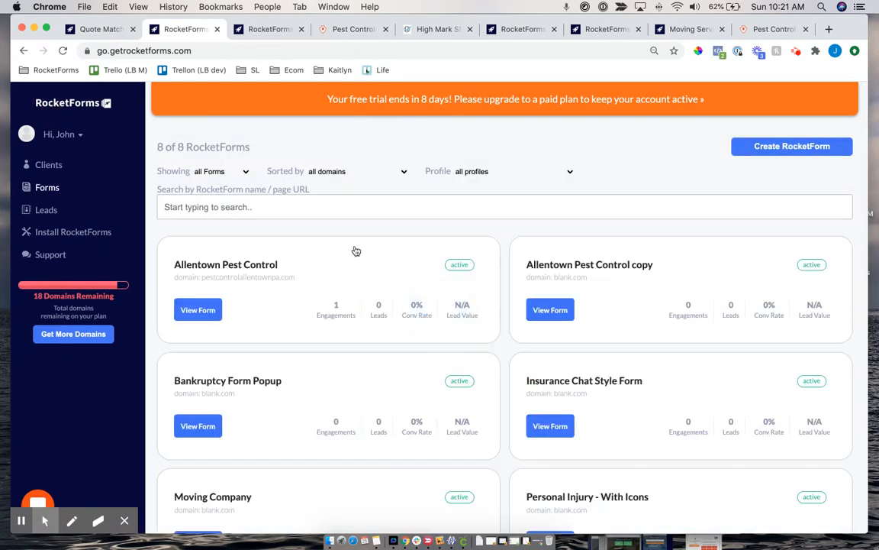
scroll(356, 251, "down", 3)
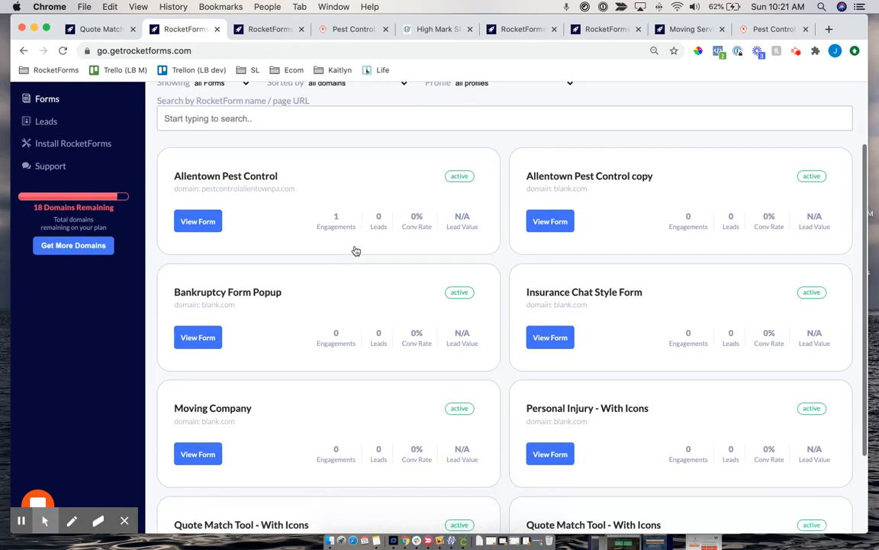
left_click(200, 219)
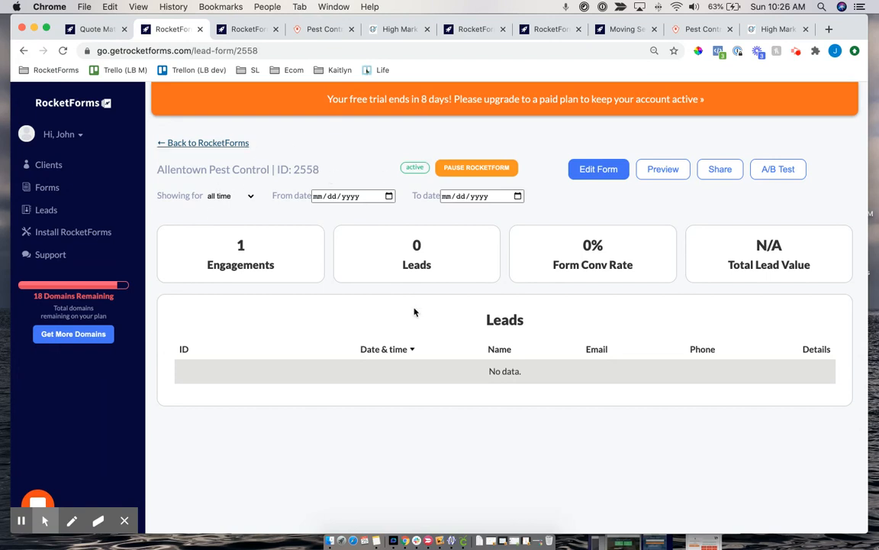
Step: Log in to the white-labelled HighMarkSEO dashboard with the prefilled credentials
left_click(776, 29)
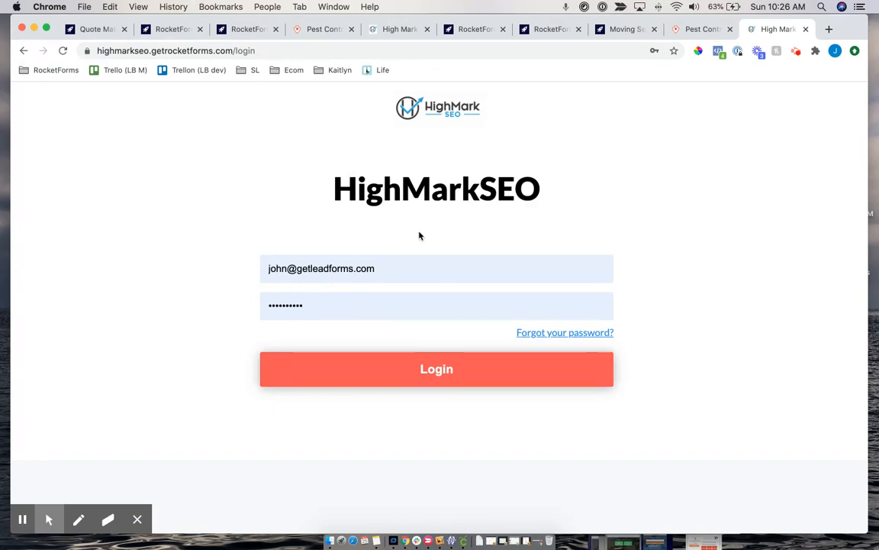
left_click(363, 378)
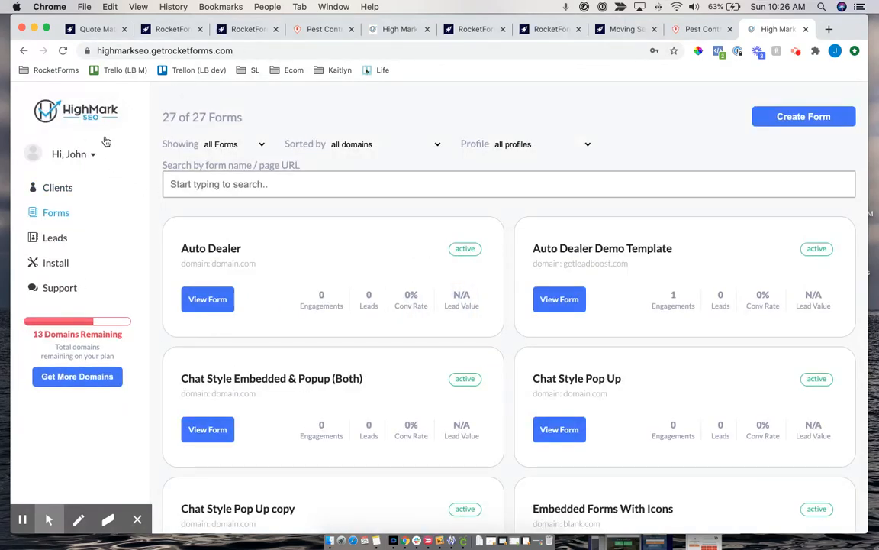
Step: Compare the RocketForms forms list with the white-labelled HighMarkSEO dashboard and highlight the dashboard's custom subdomain address
left_click(546, 30)
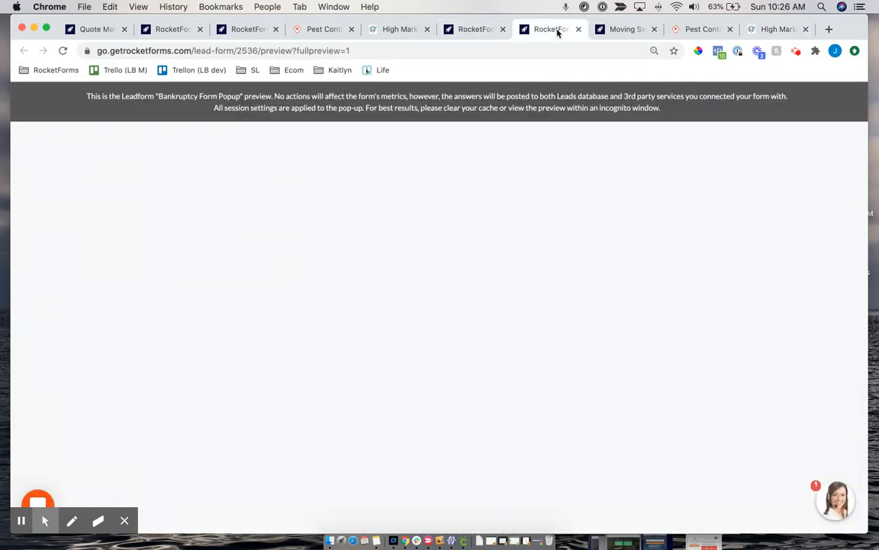
left_click(477, 29)
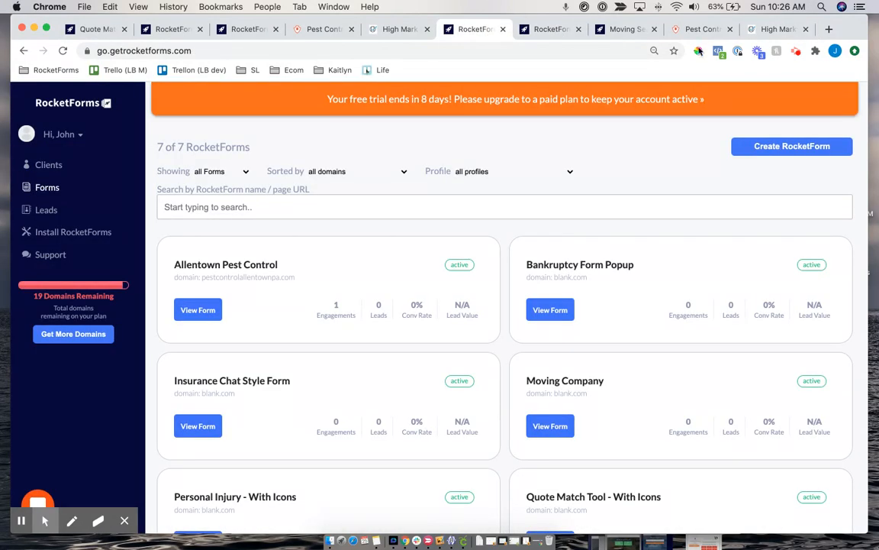
left_click(776, 33)
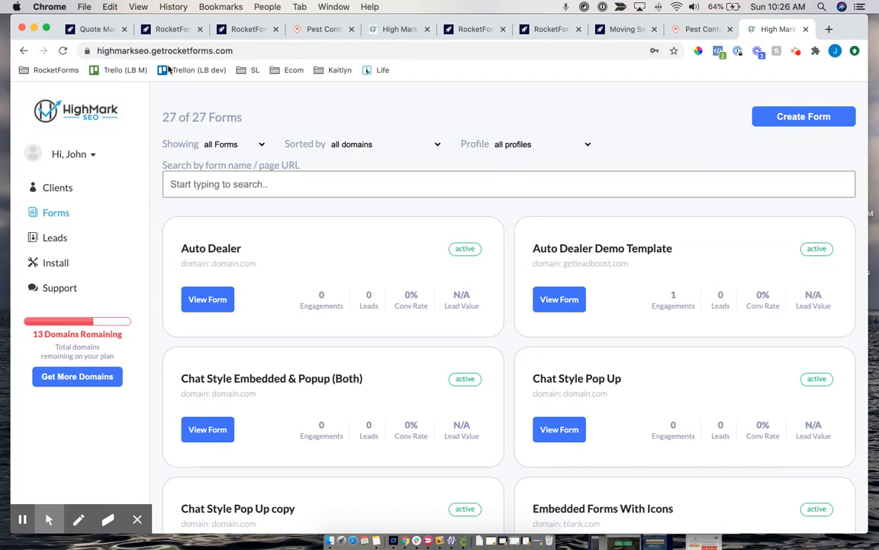
left_click(112, 51)
left_click_drag(112, 51, 262, 51)
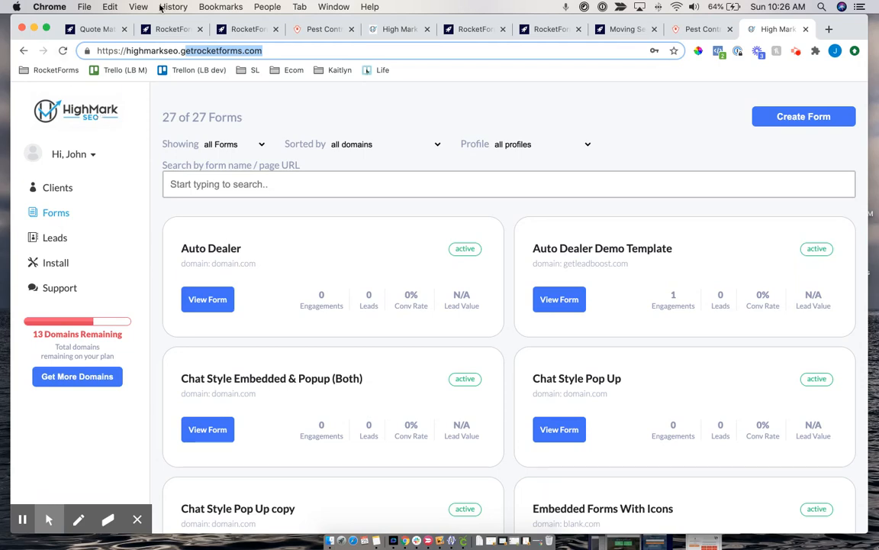
Step: Return to the Allentown Pest Control form's overview and examine its engagement statistics and leads table
left_click(166, 29)
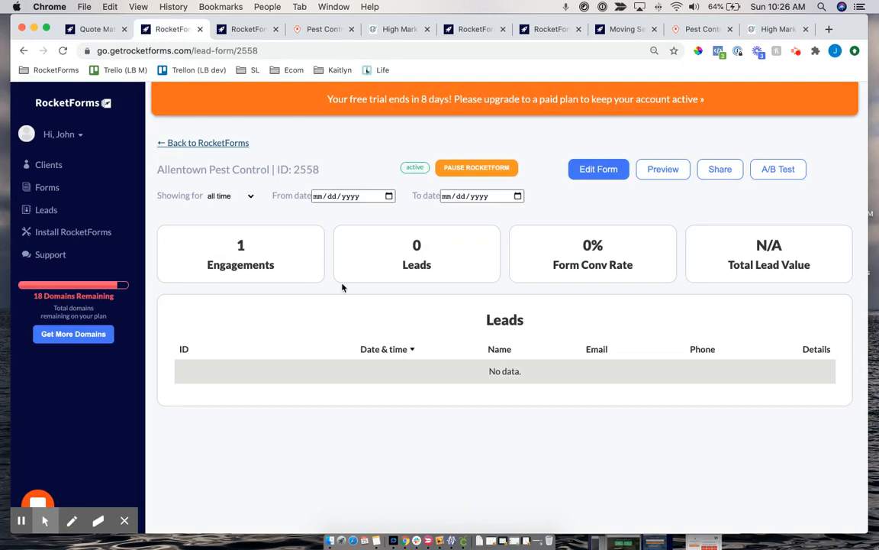
scroll(342, 287, "down", 3)
scroll(342, 287, "up", 2)
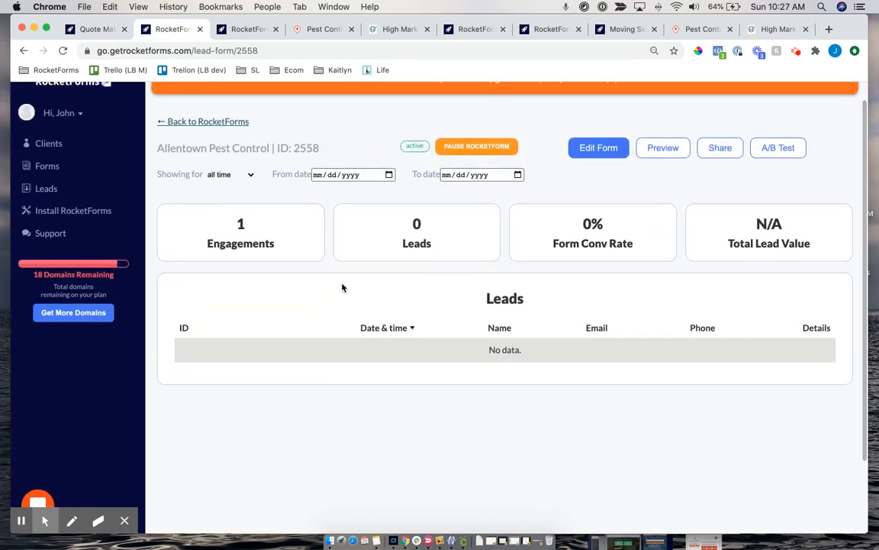
scroll(342, 287, "up", 1)
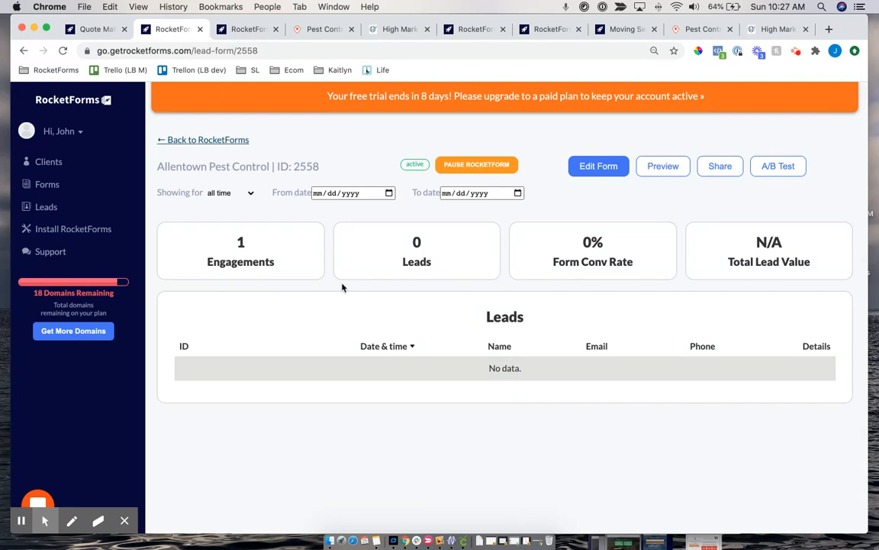